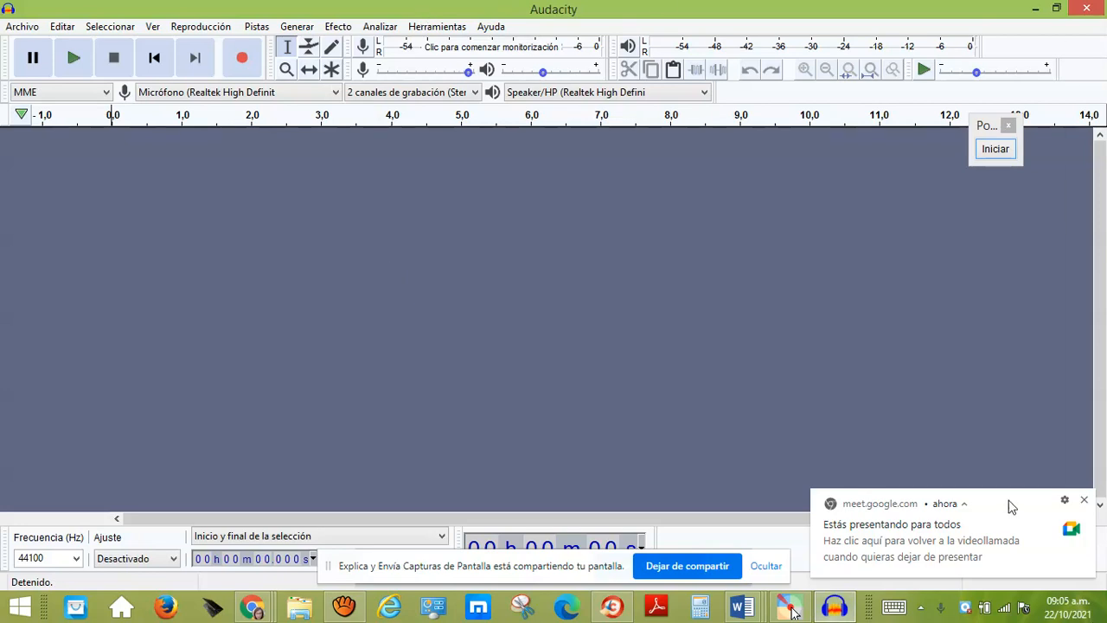
- Open the song "125 el polvorete lizandro meza" from the MUSICA PARA PRACTICAR folder on the desktop
click(30, 27)
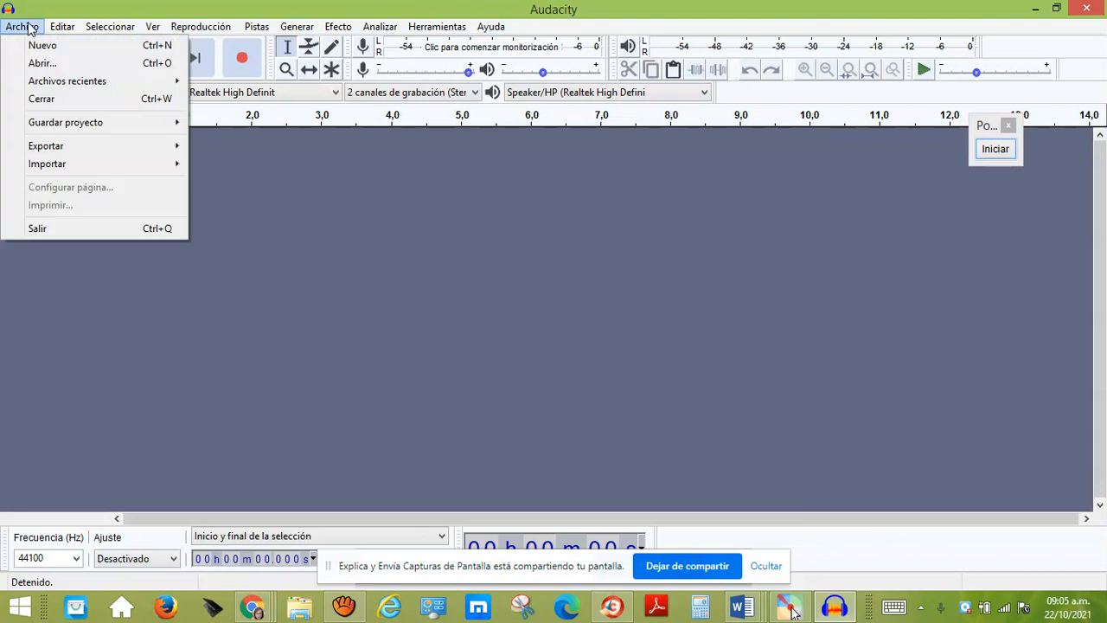
click(43, 64)
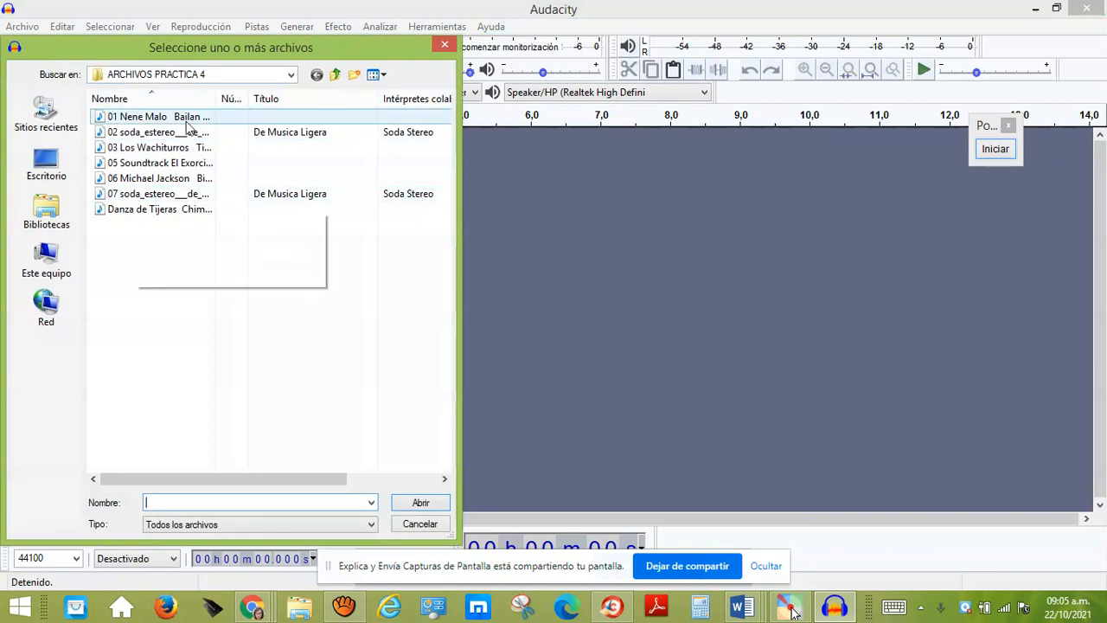
click(54, 173)
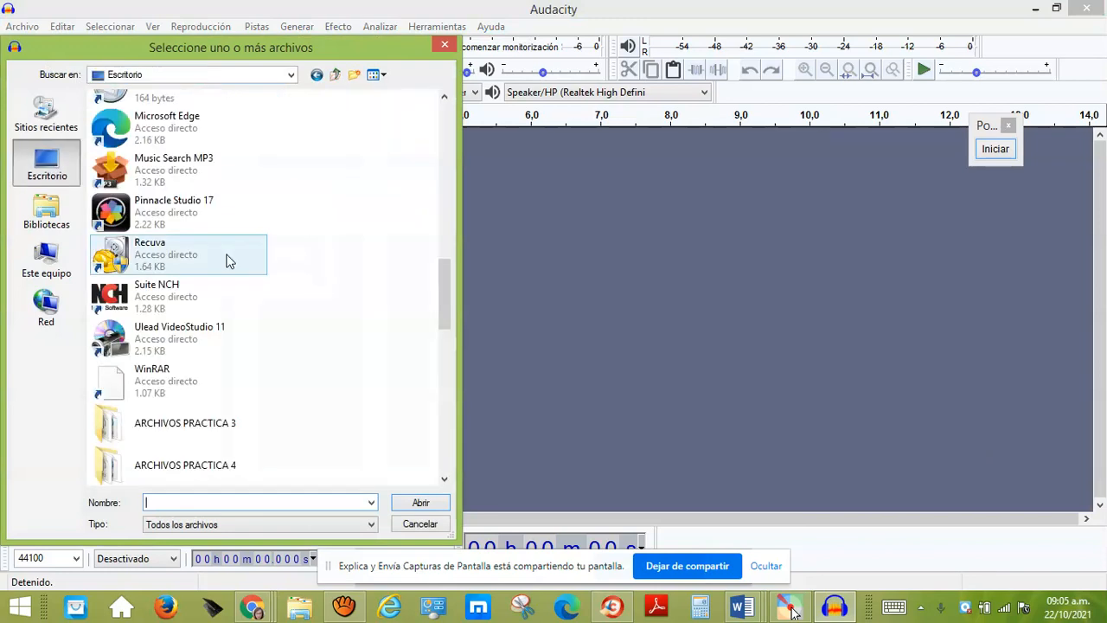
drag(439, 290, 443, 331)
double_click(216, 367)
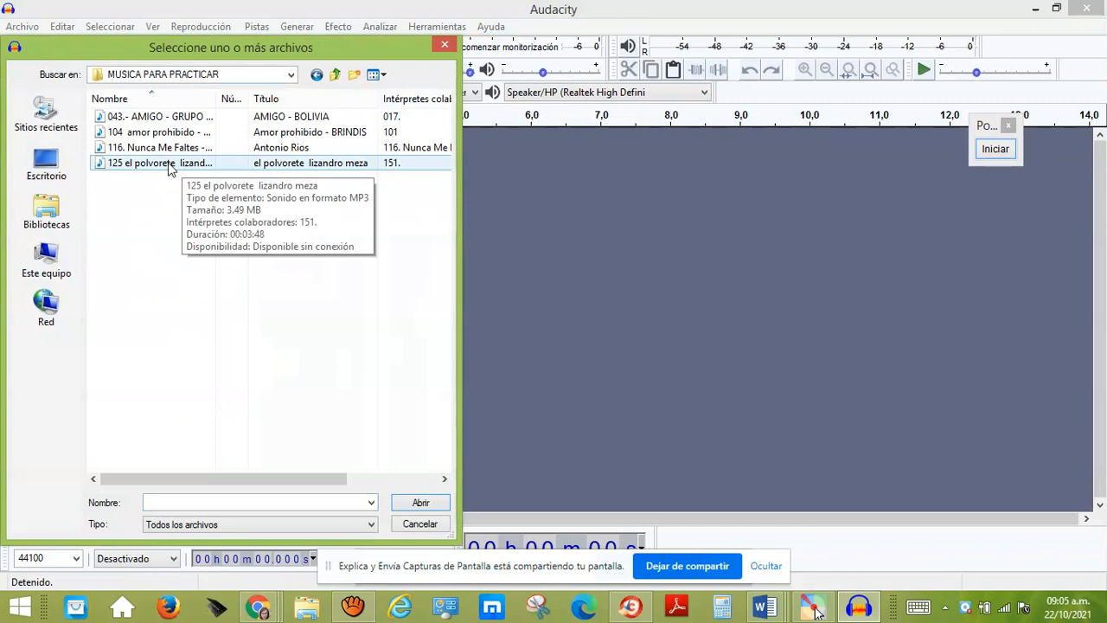
click(166, 170)
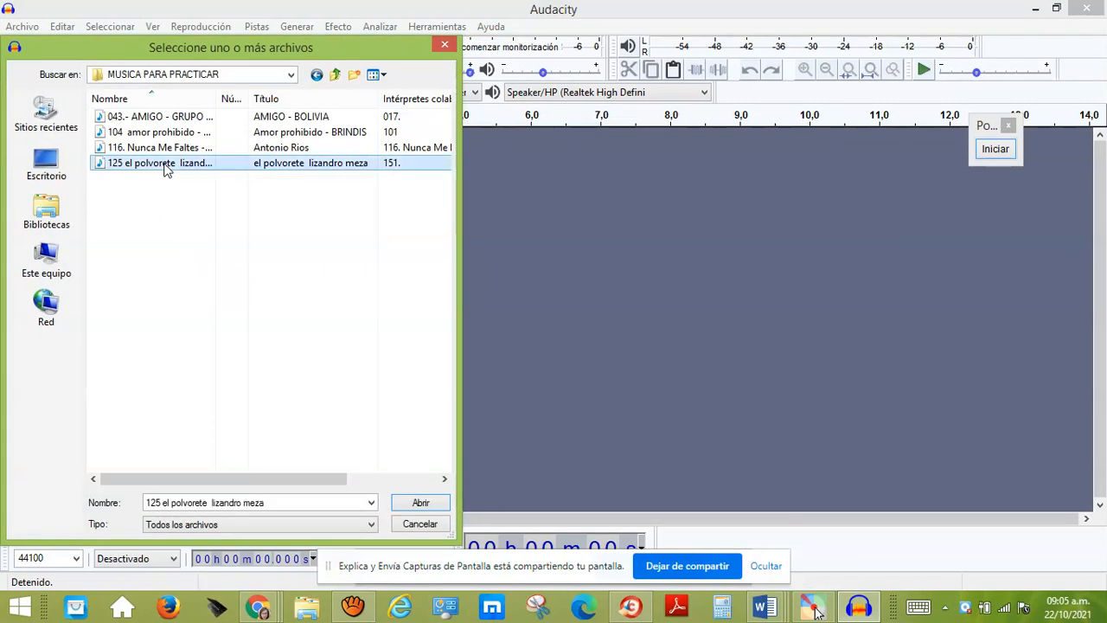
click(421, 504)
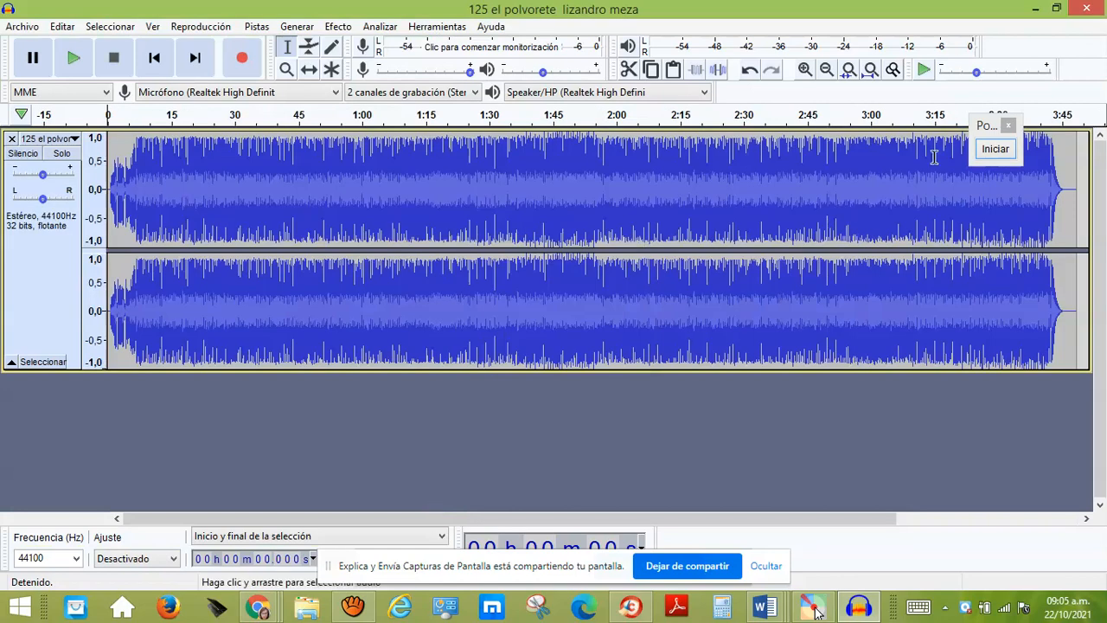
- Move the floating annotation window to the empty area below the track and listen to the song's opening seconds
drag(993, 128, 1020, 50)
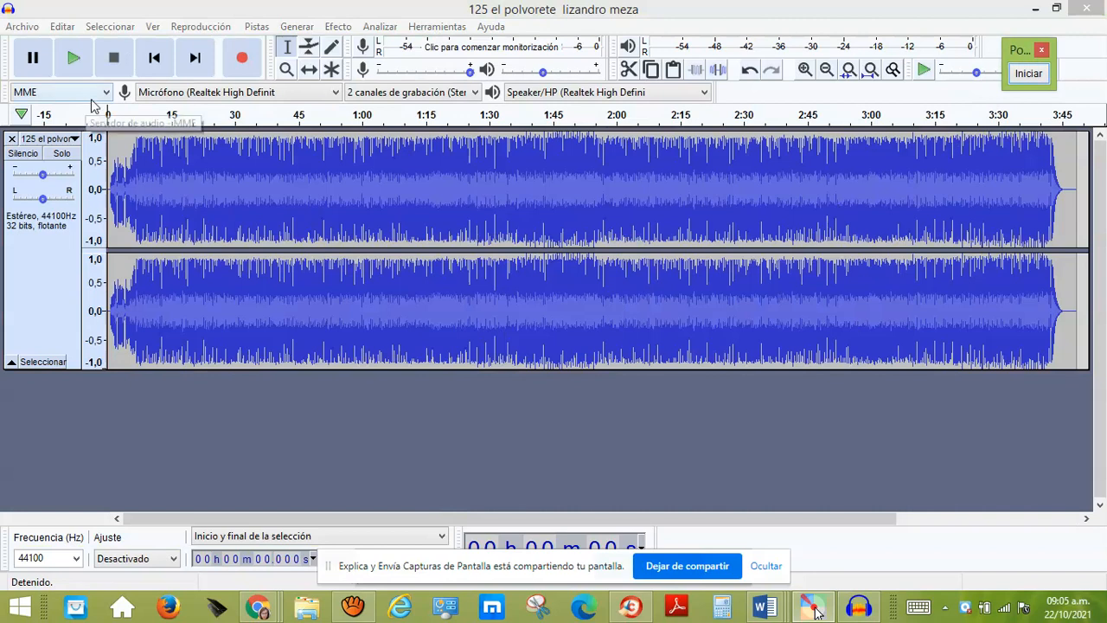
drag(1014, 41, 837, 413)
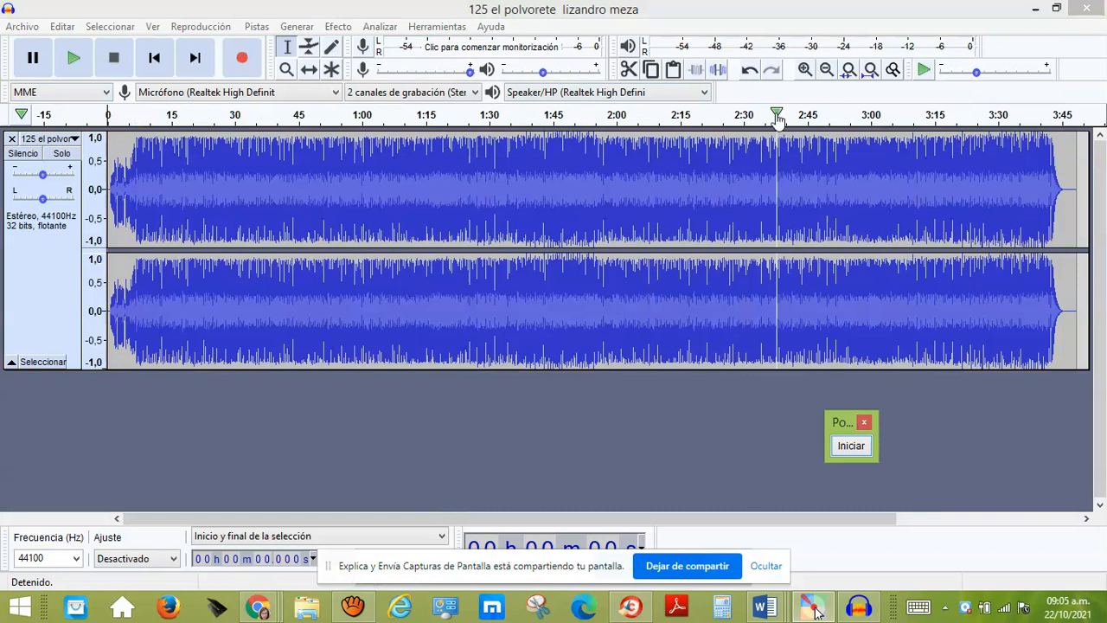
click(804, 71)
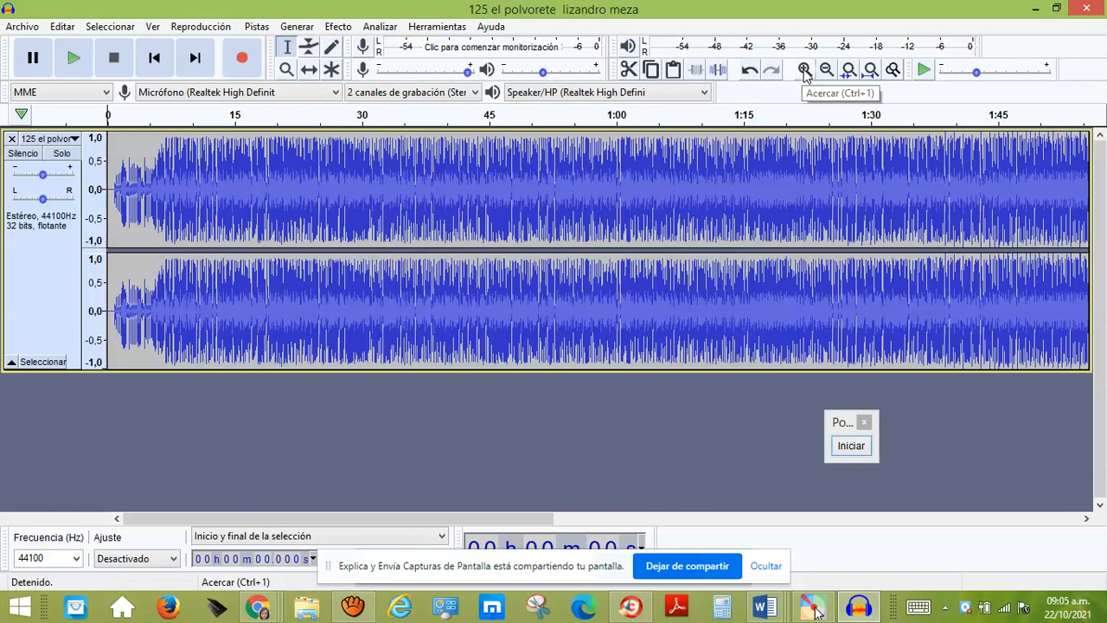
click(805, 71)
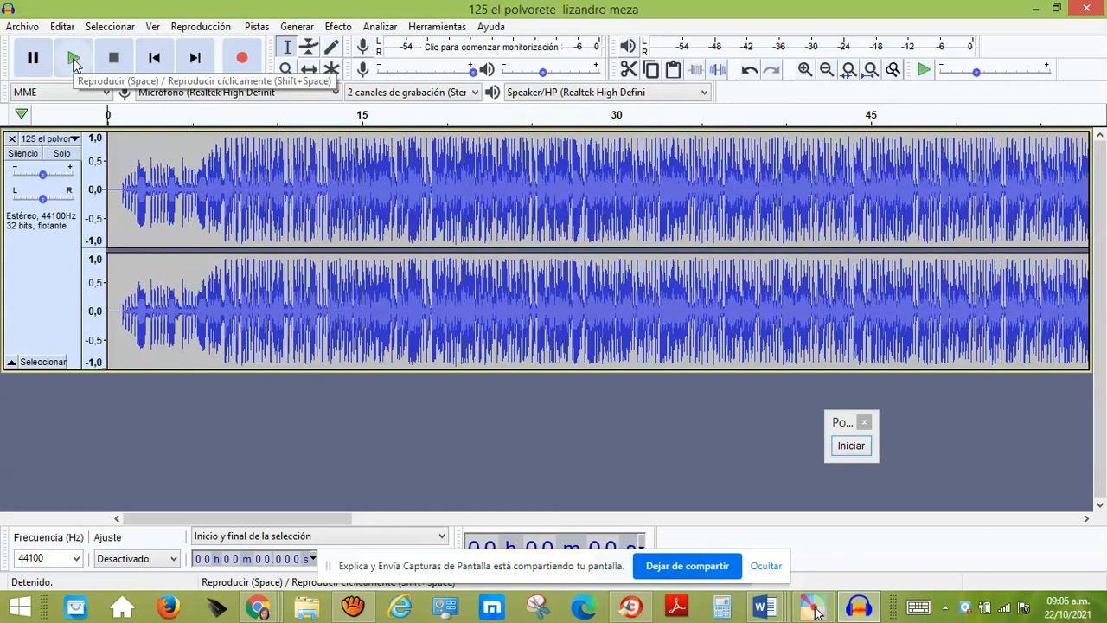
click(73, 60)
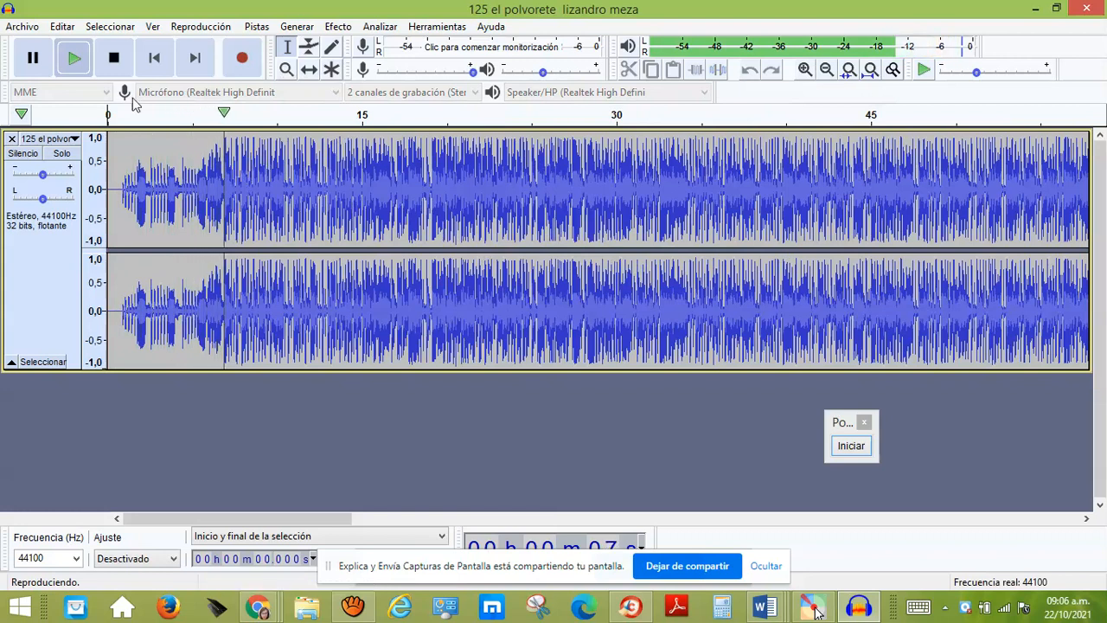
click(116, 59)
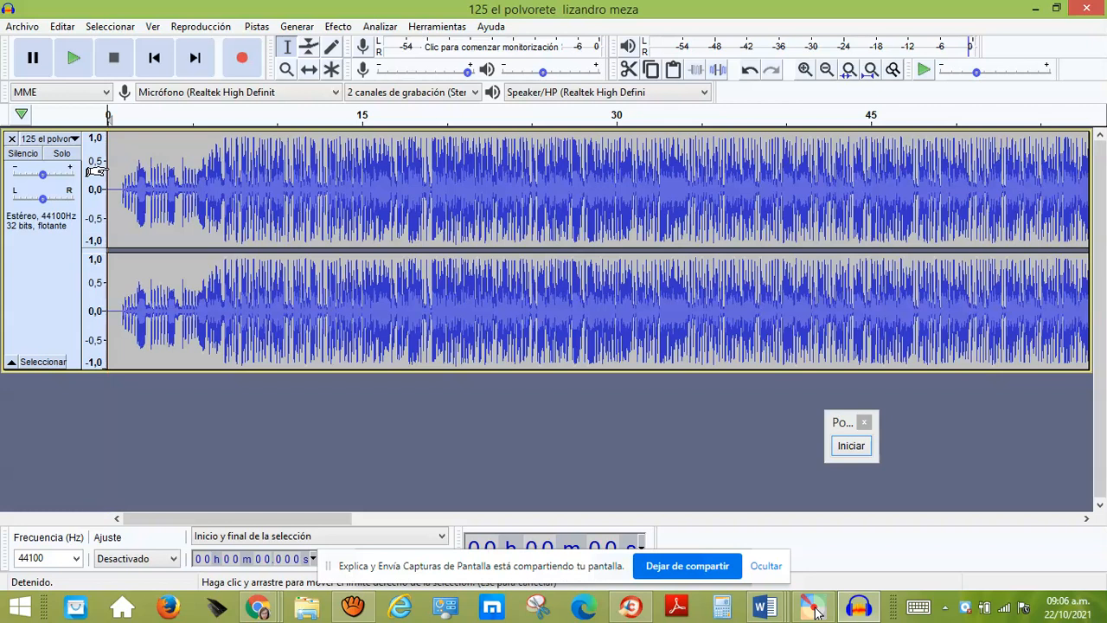
- Copy about the first 10 seconds of the song into a new project, and place the cursor just after the pasted clip
drag(104, 171, 267, 168)
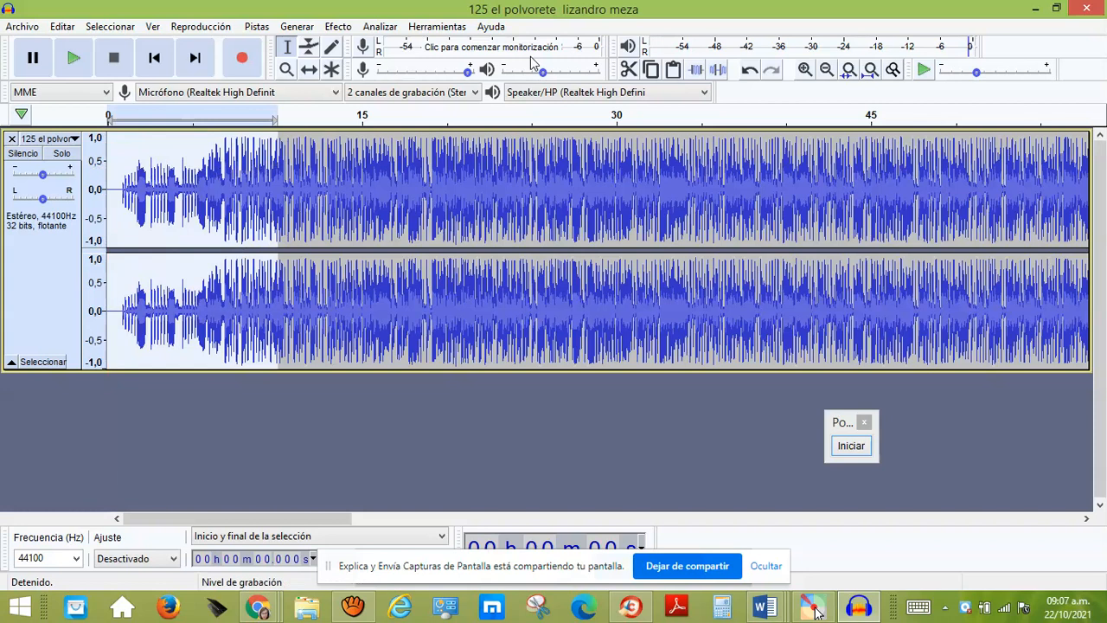
click(652, 76)
click(21, 29)
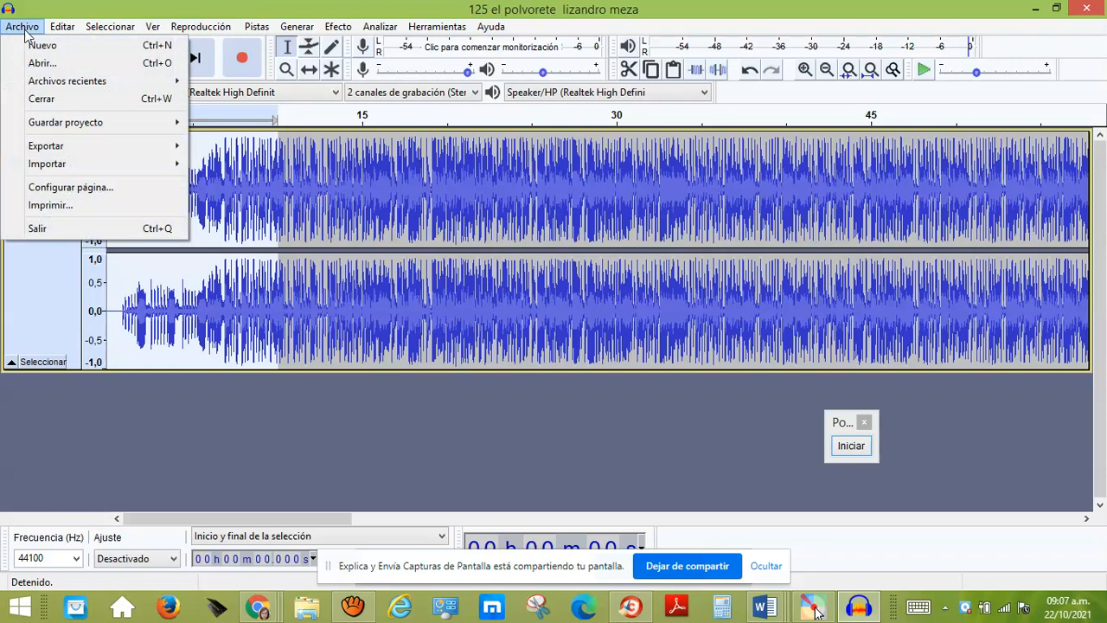
click(43, 46)
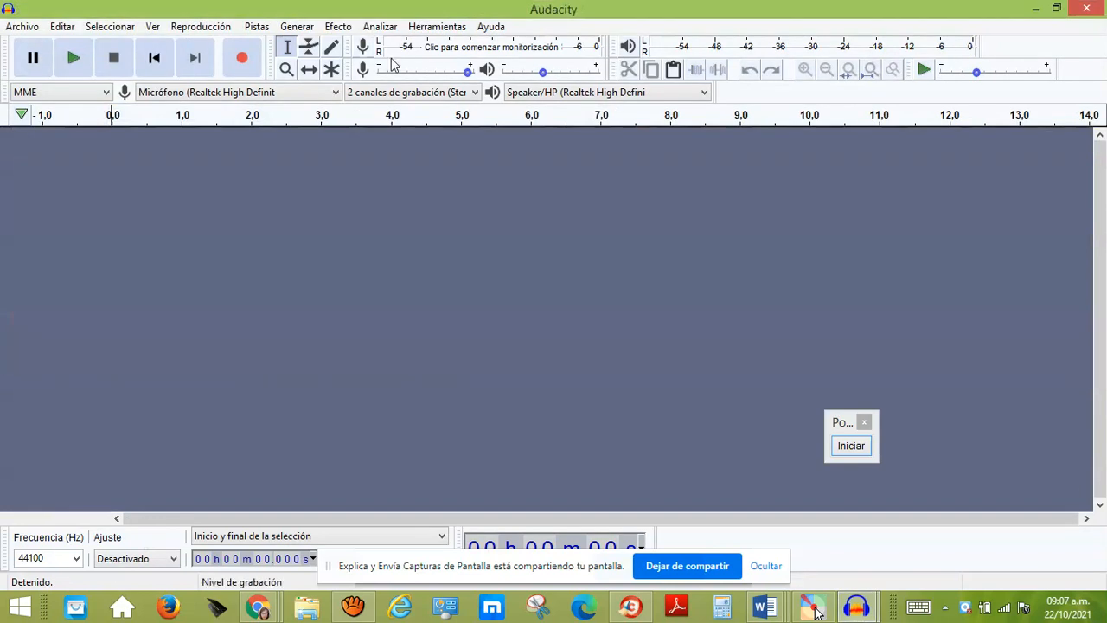
click(673, 71)
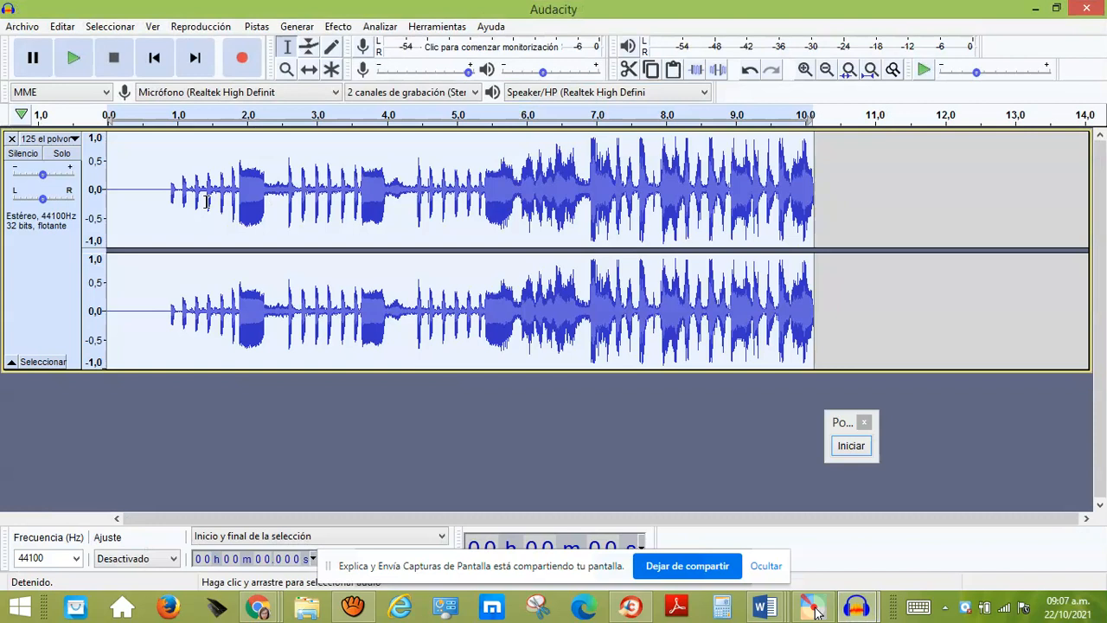
shift+click(839, 290)
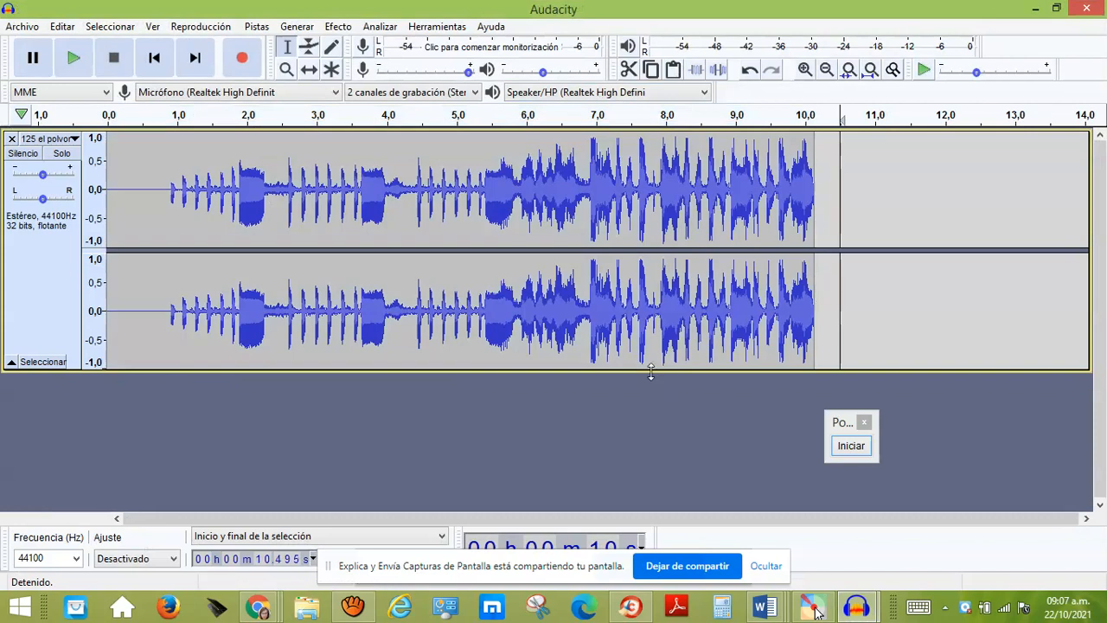
- Switch to the Google Meet call to admit the waiting participant, and return to the Audacity project containing the pasted clip
click(257, 608)
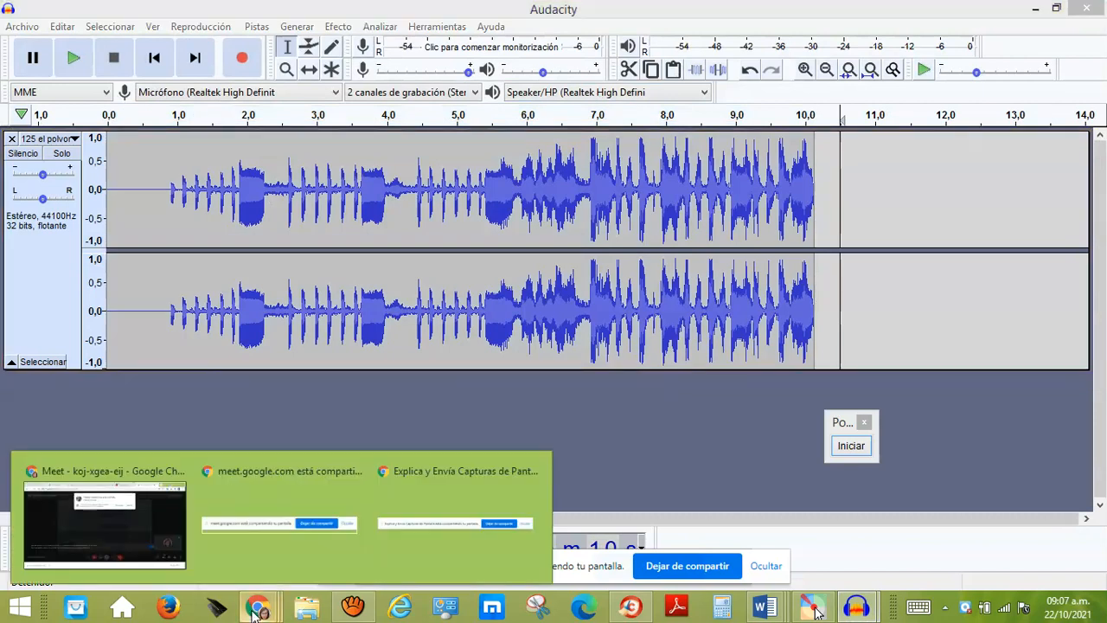
click(157, 525)
click(719, 156)
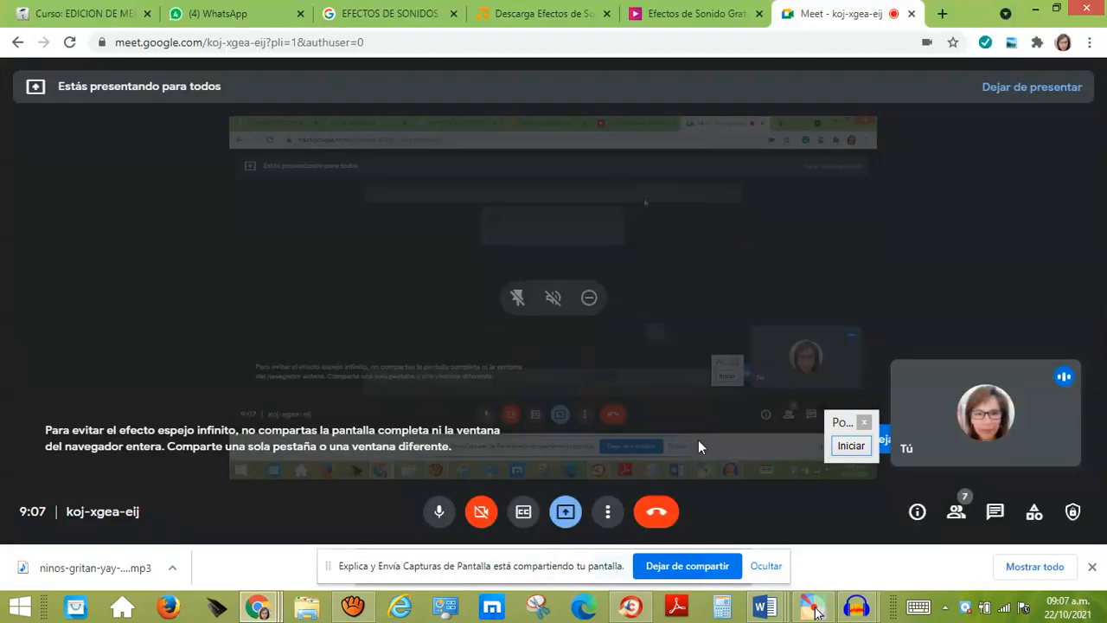
mouse_move(857, 608)
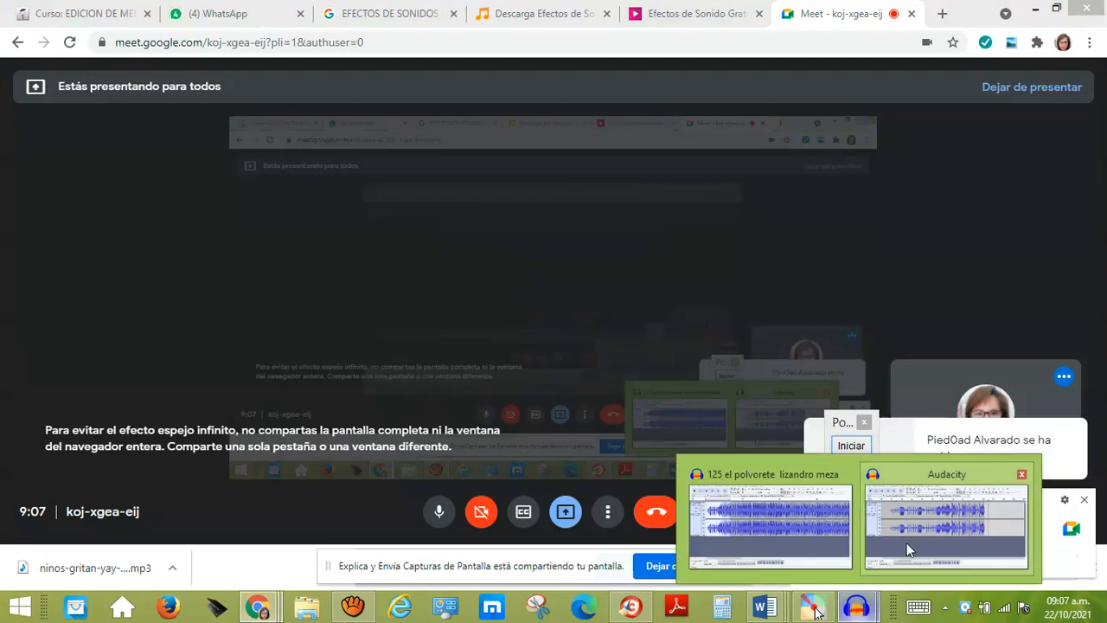
click(907, 542)
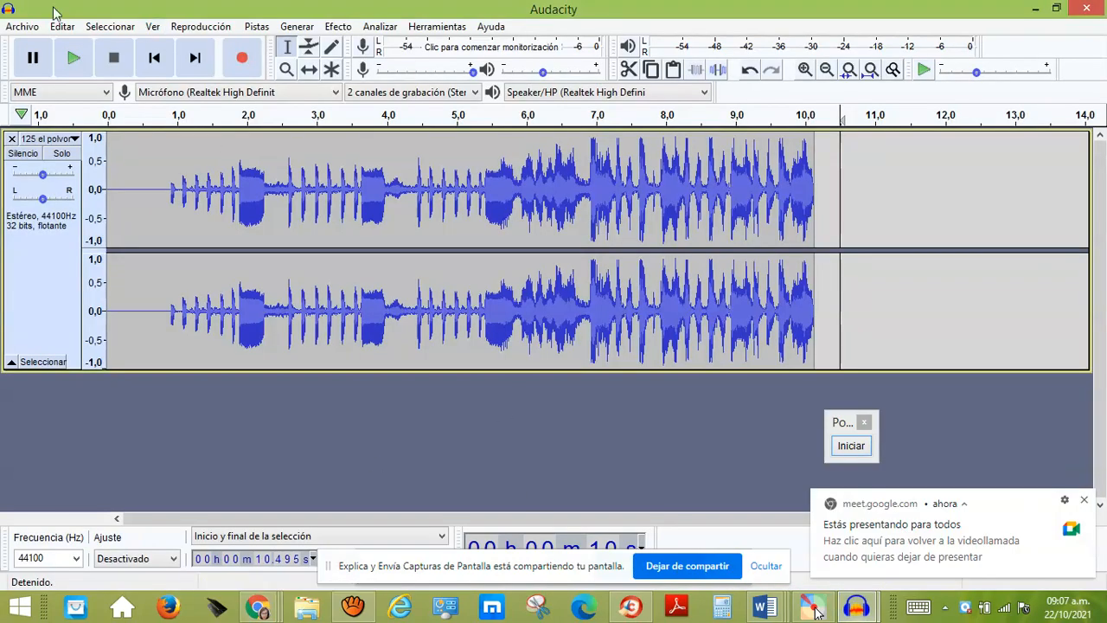
- Open the song "116. Nunca Me Faltes - Antonio Rios" from the MUSICA PARA PRACTICAR folder
click(21, 30)
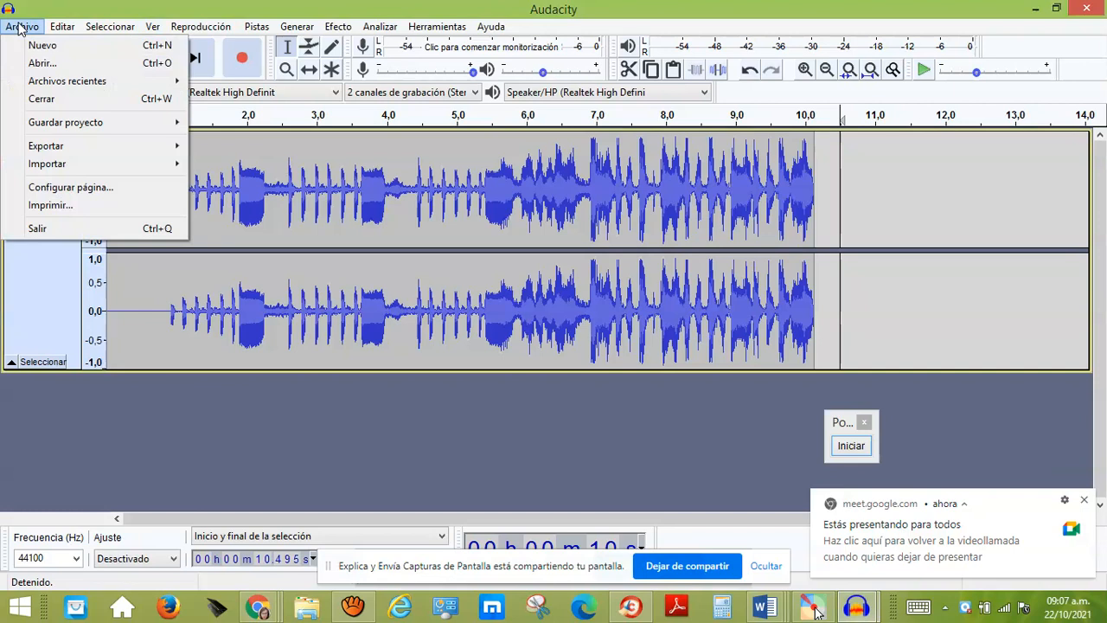
click(38, 67)
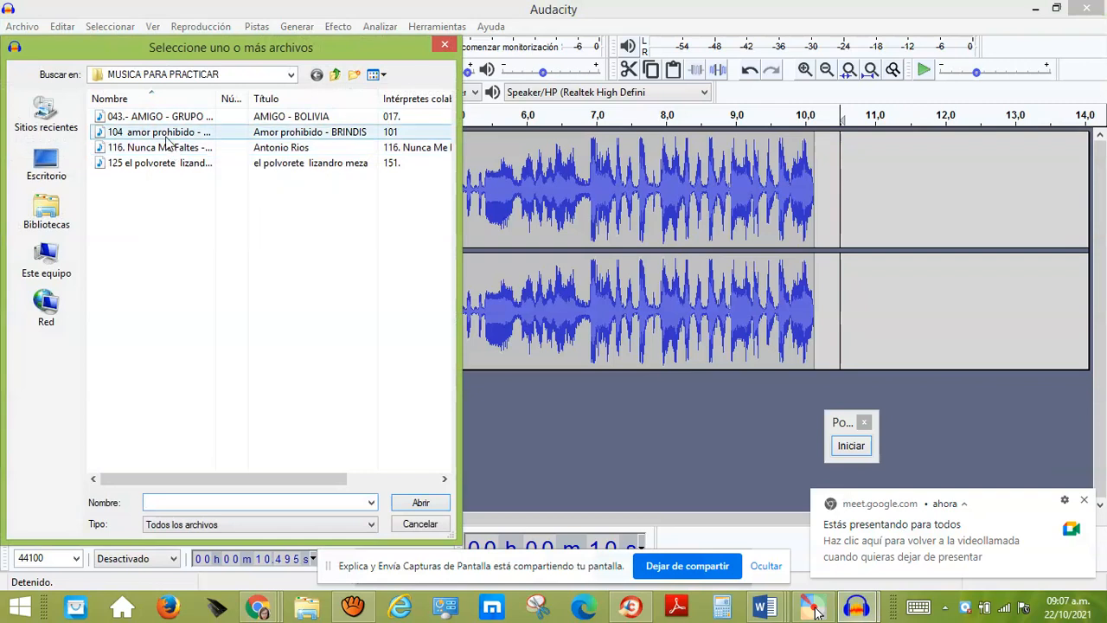
click(169, 150)
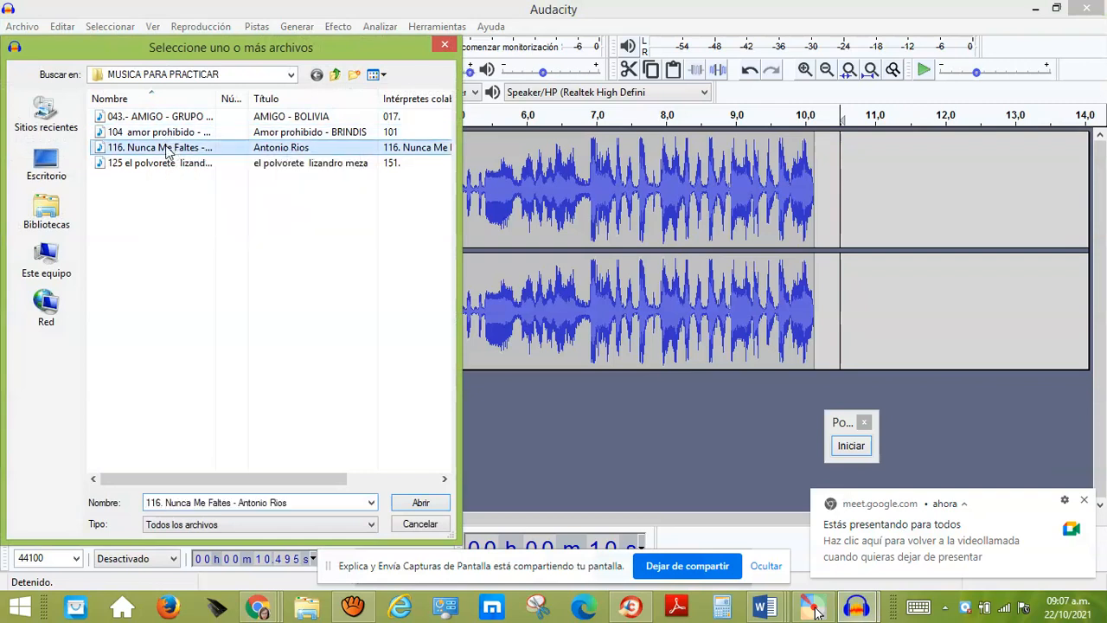
click(418, 503)
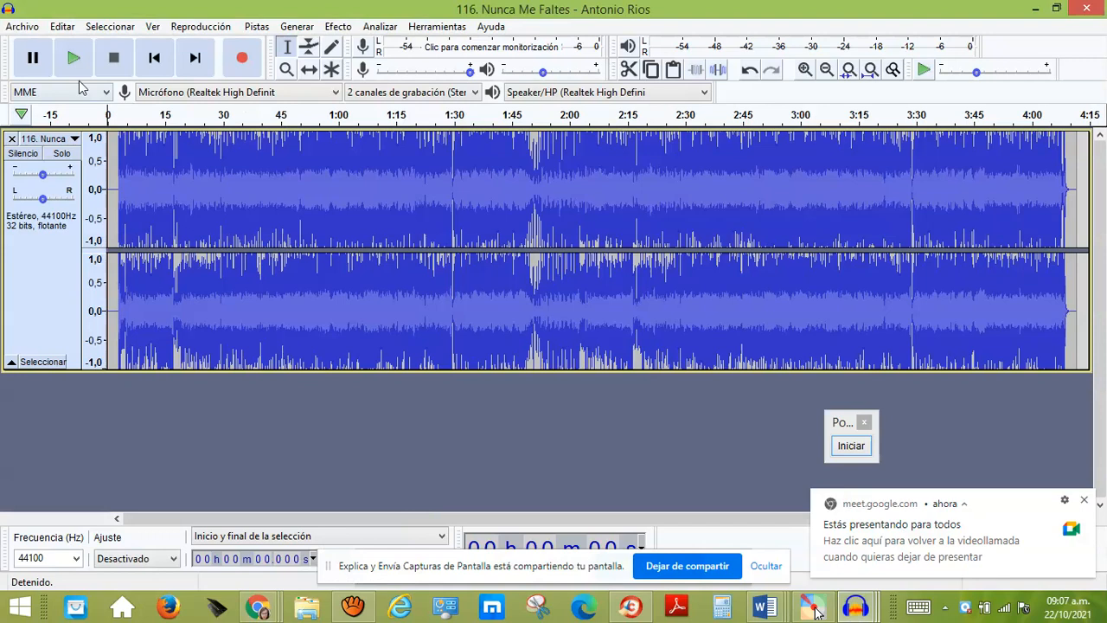
- Listen to the opening of the second song and slightly lower the playback volume
click(74, 61)
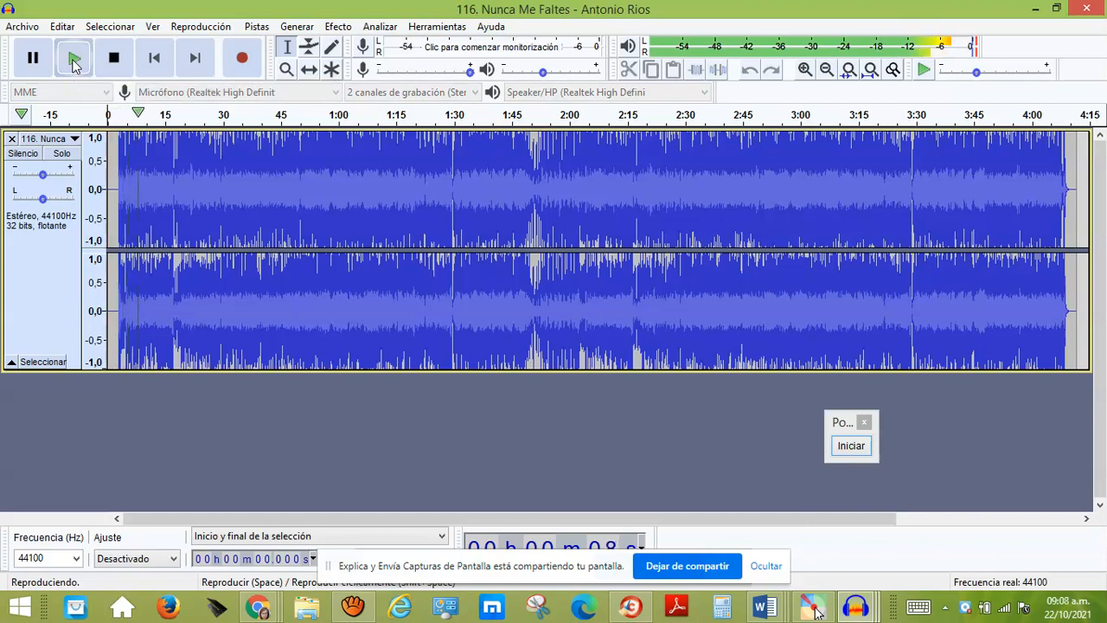
mouse_move(538, 76)
mouse_down()
mouse_move(583, 76)
mouse_move(536, 86)
mouse_up()
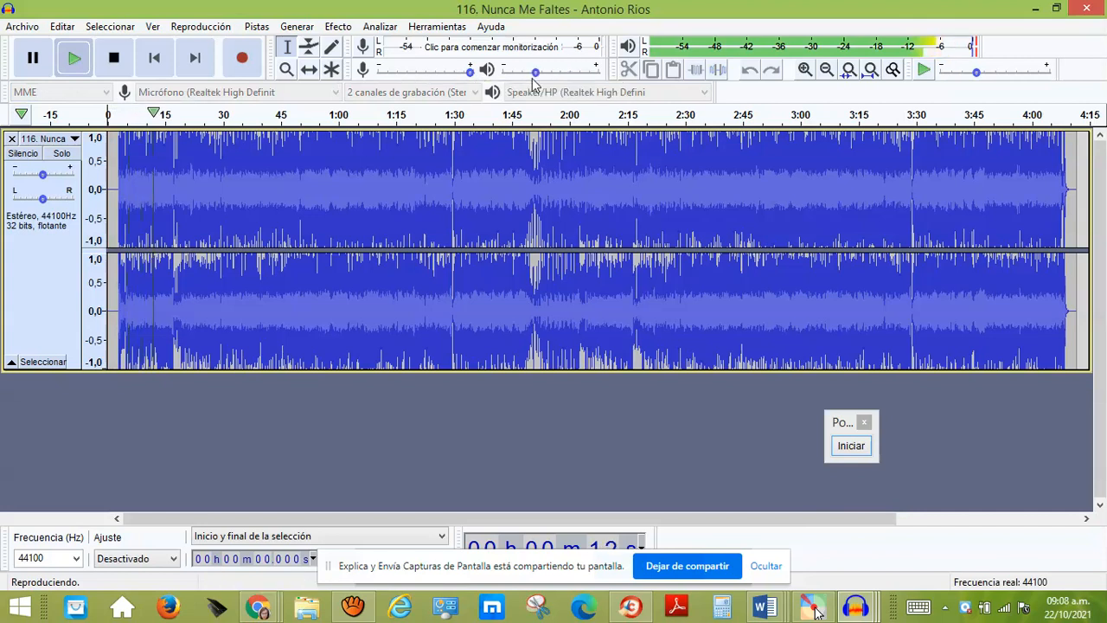
click(112, 59)
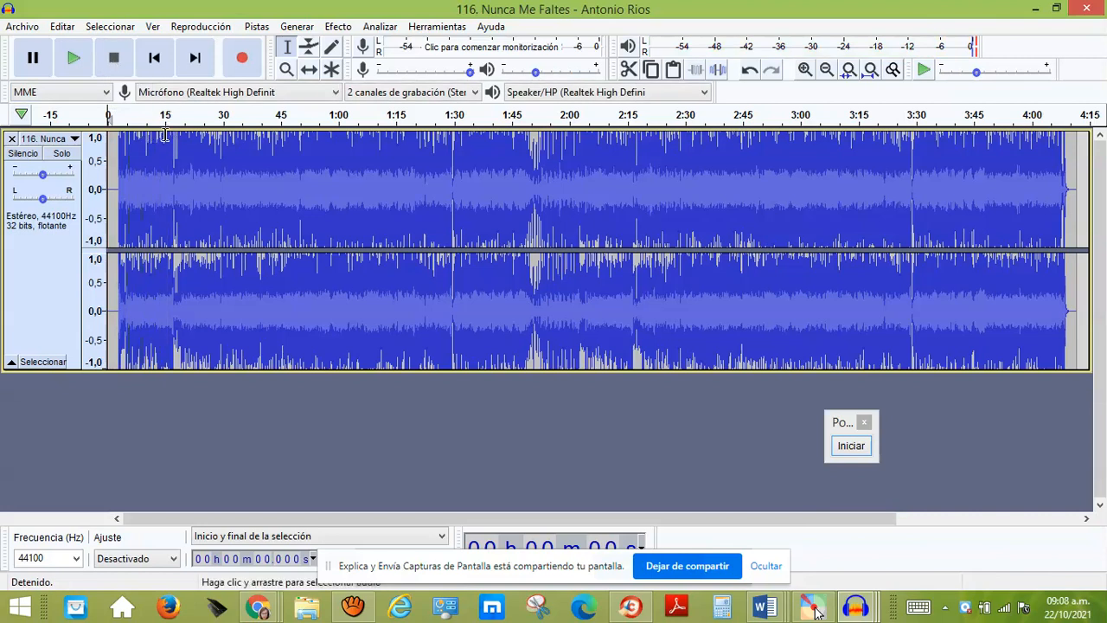
- Copy the section of the second song from about 15 to 25 seconds
click(166, 136)
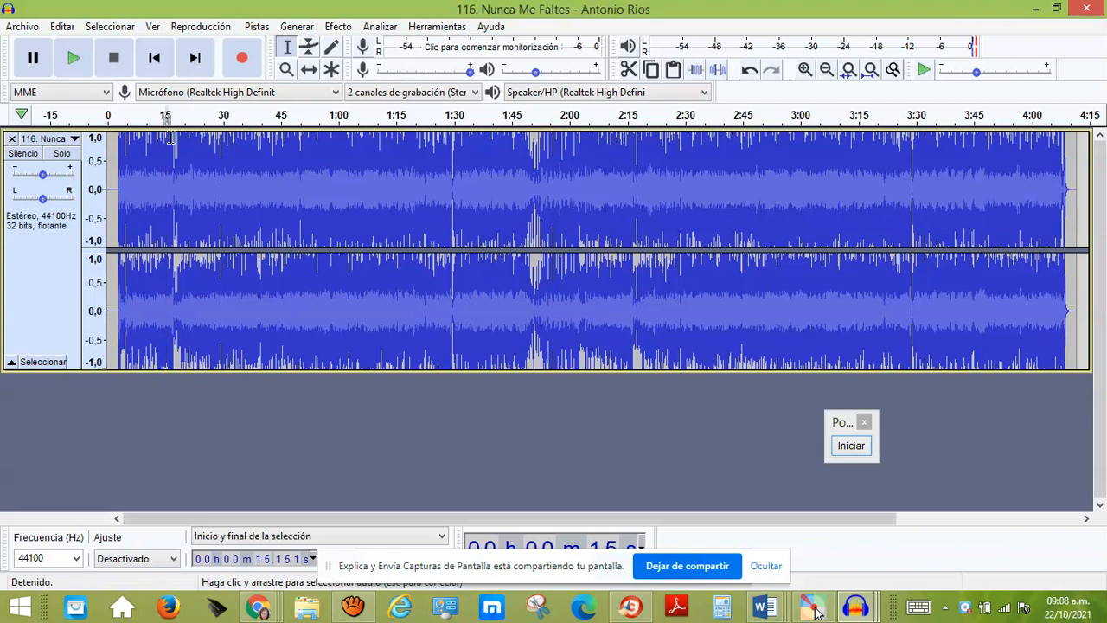
drag(177, 137, 188, 138)
drag(189, 139, 204, 139)
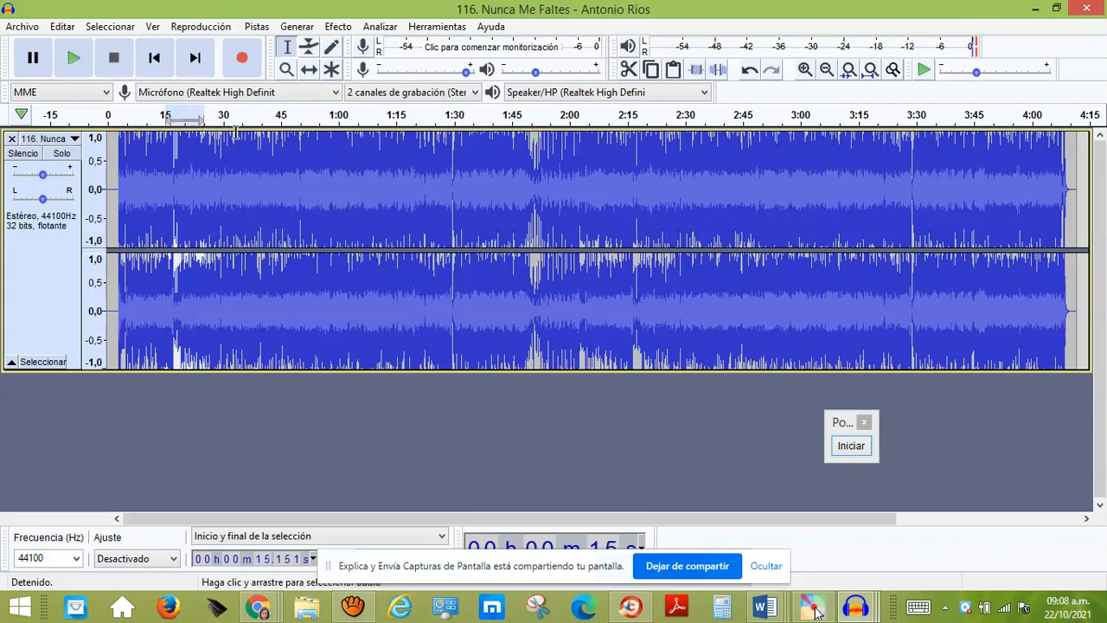
click(651, 71)
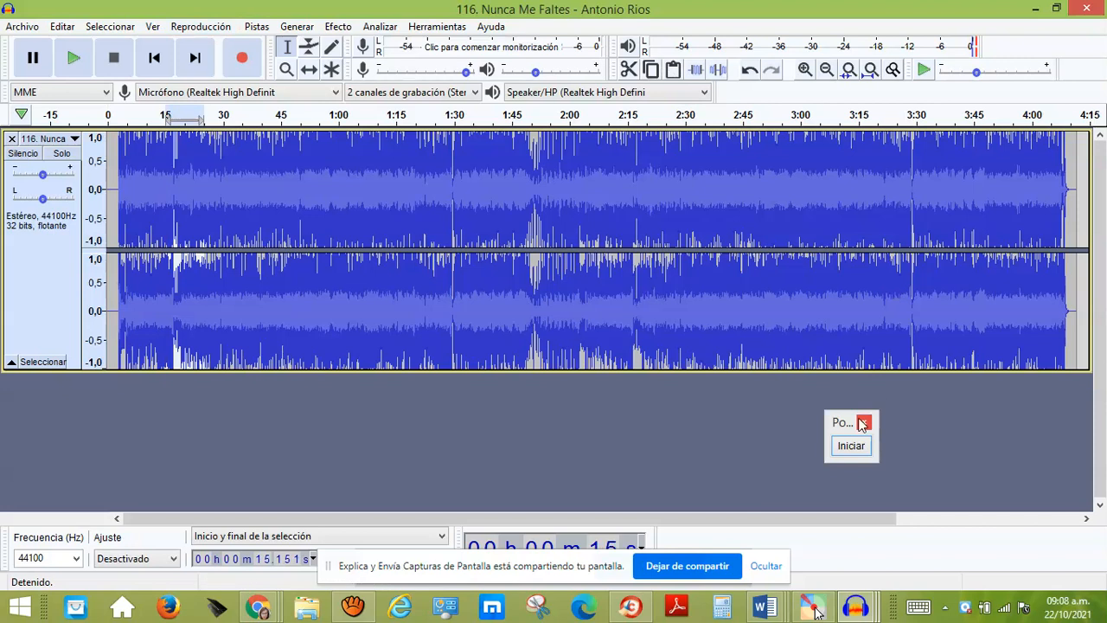
- Draw a red arrow to the Audacity taskbar icon with the screen annotation tool, and end the annotation mode
drag(856, 422, 1033, 45)
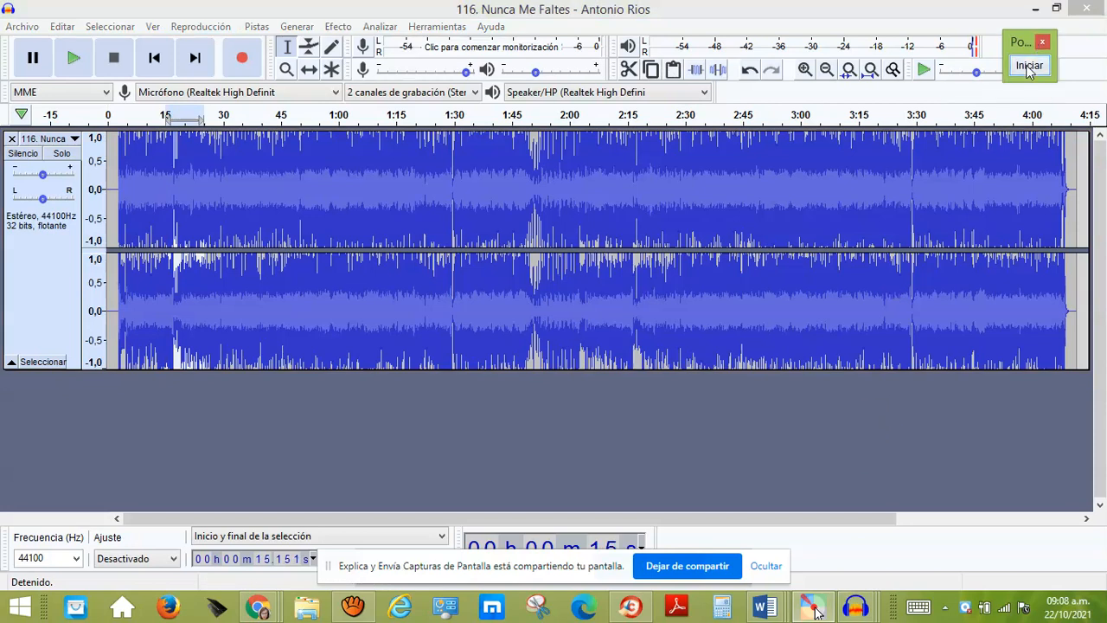
click(1029, 65)
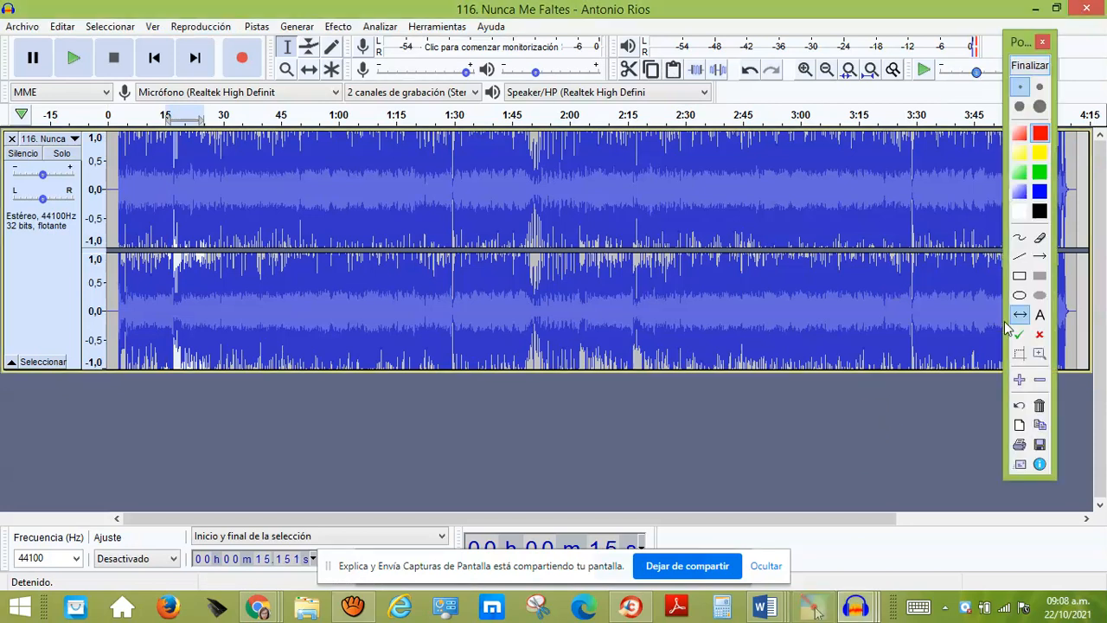
click(1039, 256)
drag(893, 414, 864, 604)
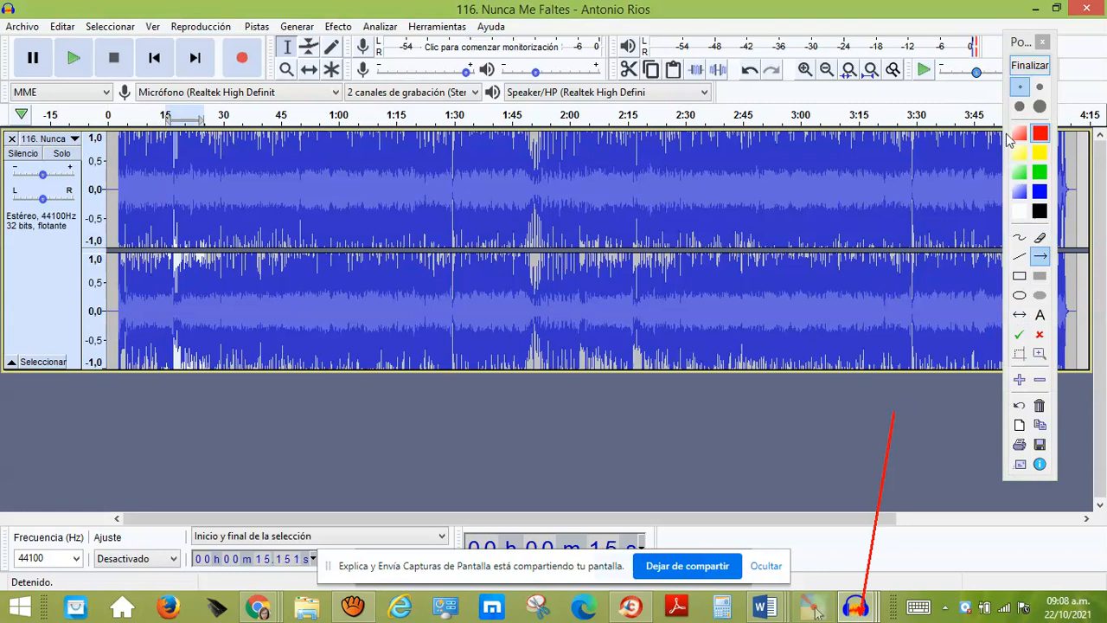
click(1028, 68)
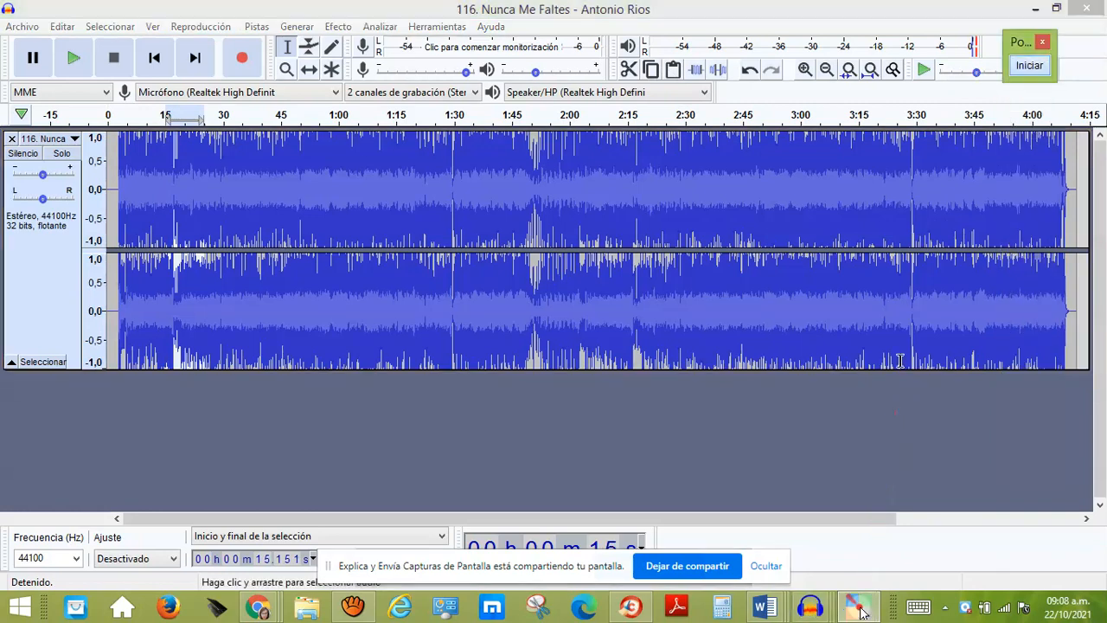
- Switch to the mix project window and paste the copied fragment of "116. Nunca Me Faltes" as a second track
click(817, 606)
click(817, 606)
click(817, 605)
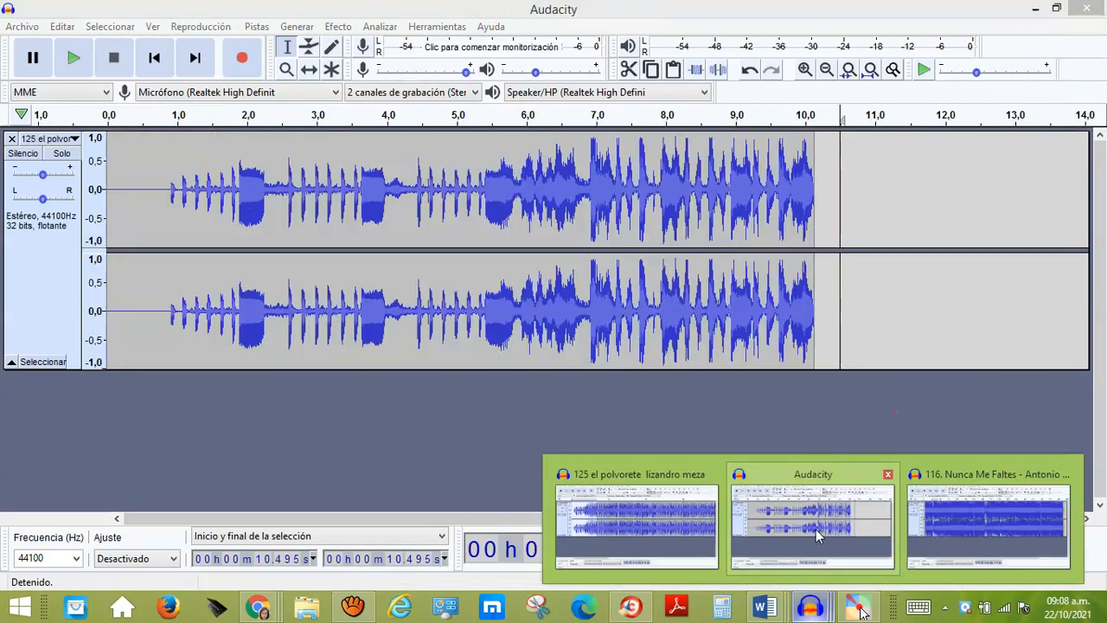
click(816, 528)
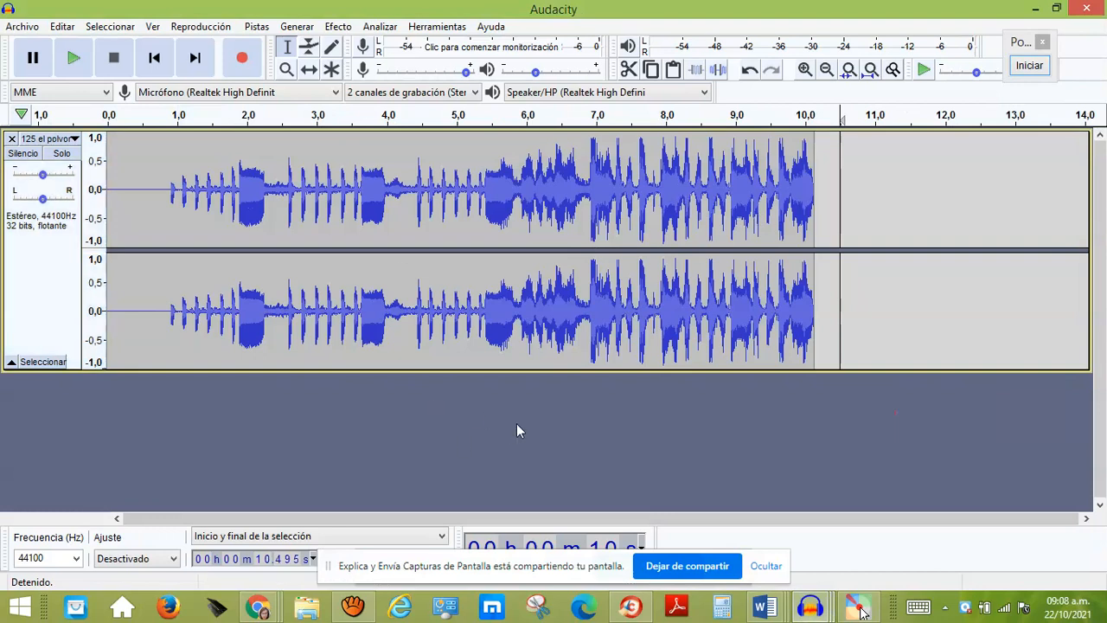
click(673, 71)
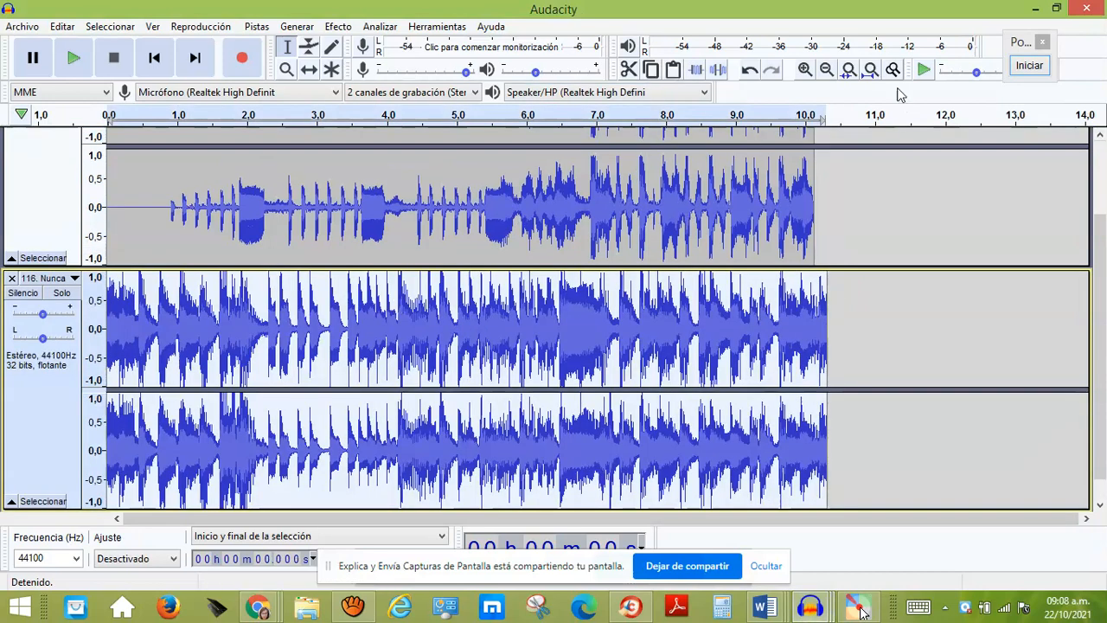
- Zoom out the timeline and reduce the height of both tracks so they fit together in the view
click(826, 71)
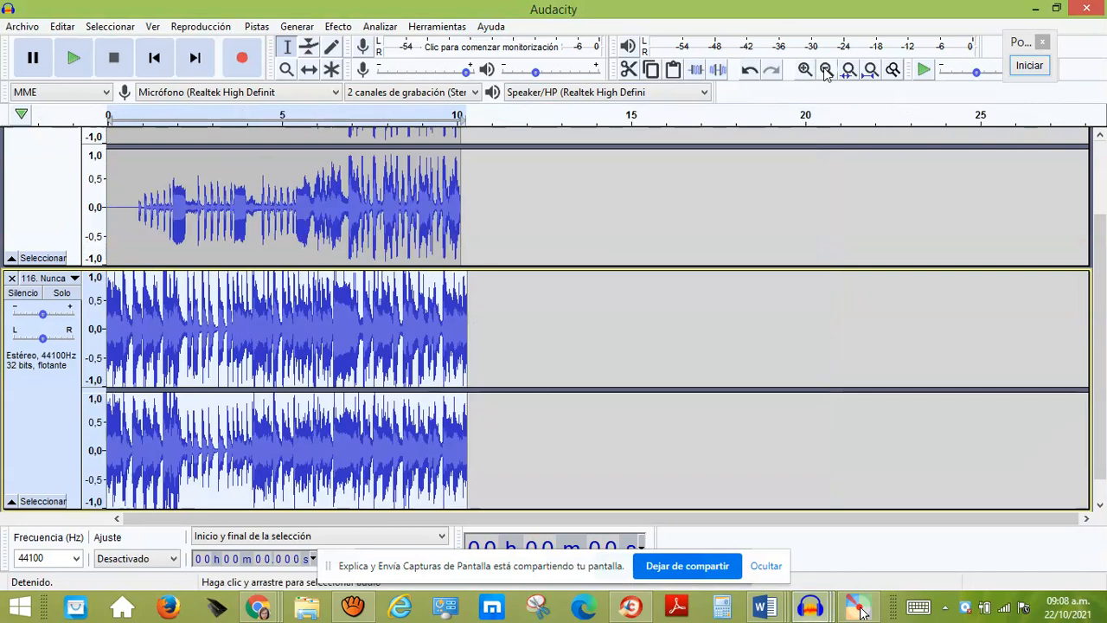
click(826, 71)
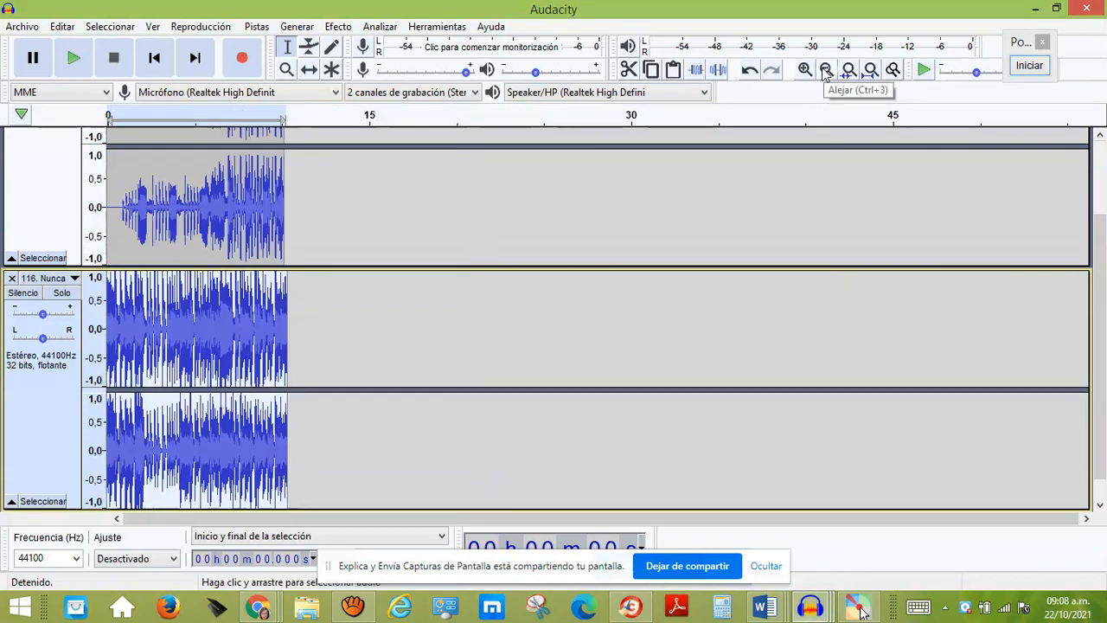
click(804, 69)
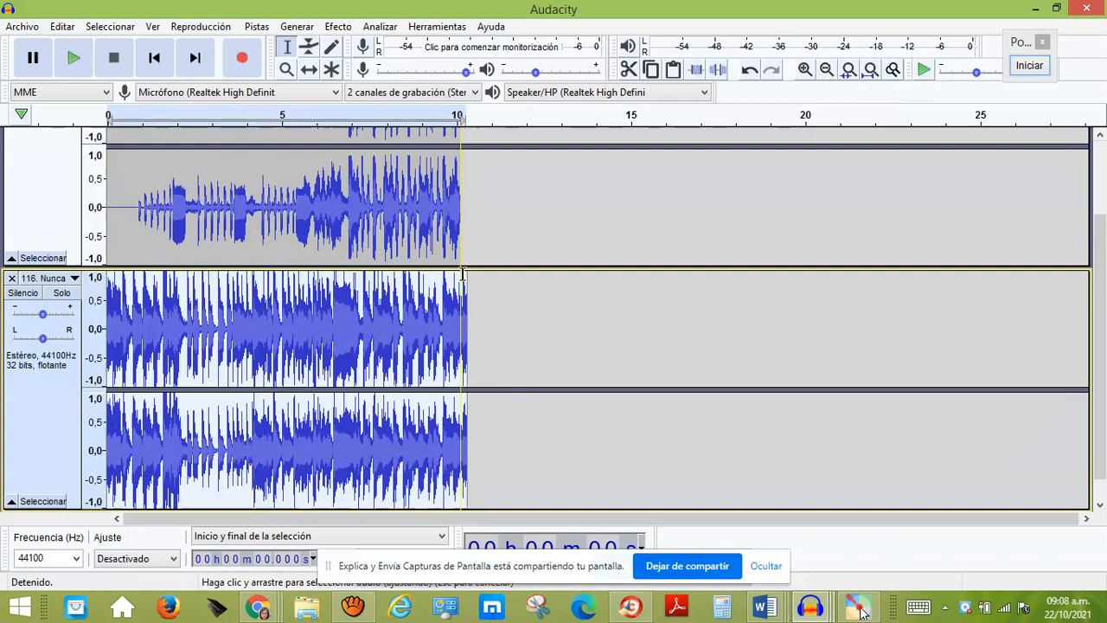
drag(472, 267, 485, 223)
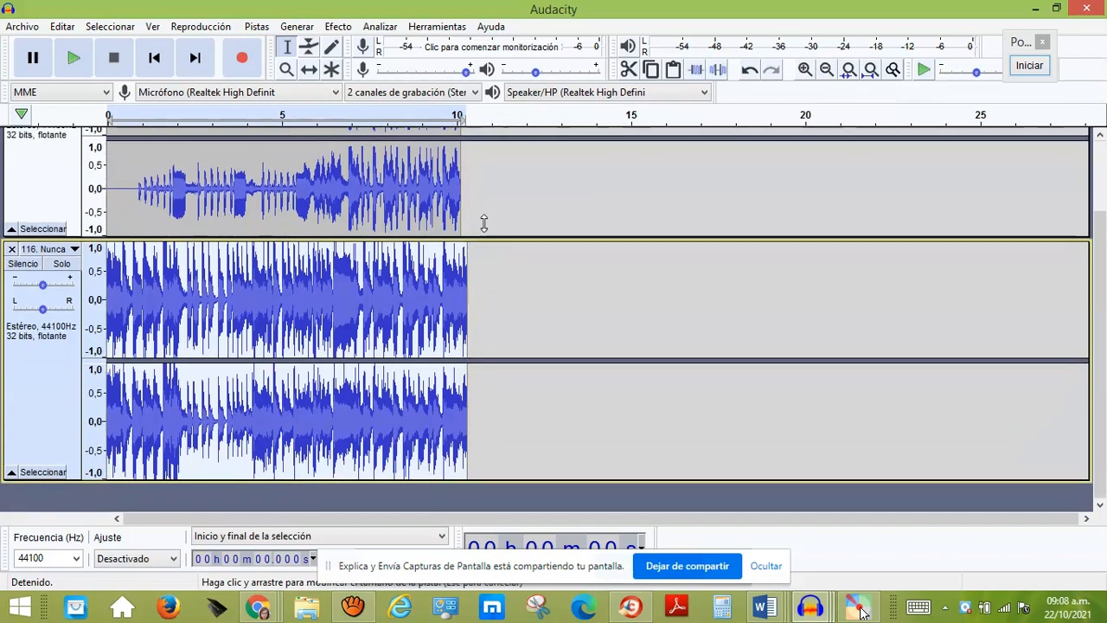
scroll(508, 187, up, 3)
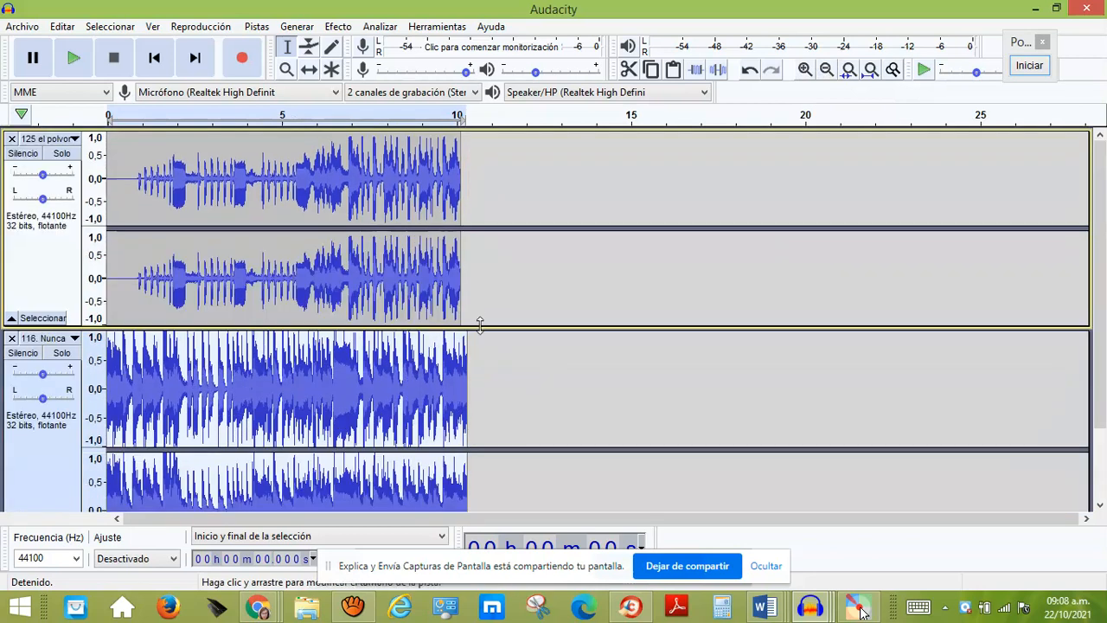
scroll(520, 461, down, 3)
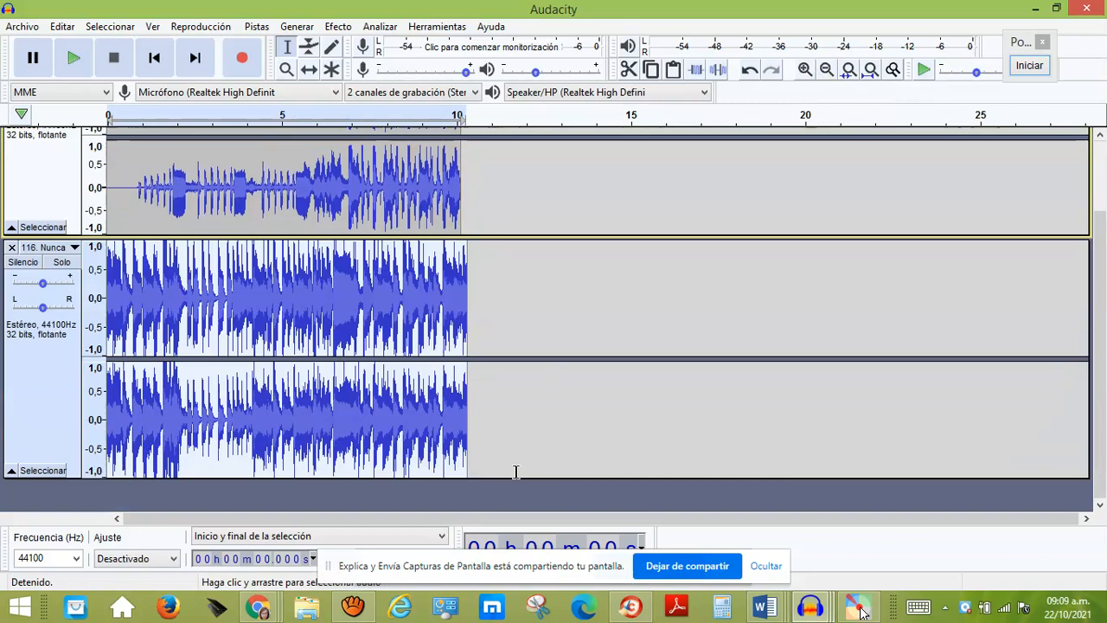
drag(516, 473, 524, 420)
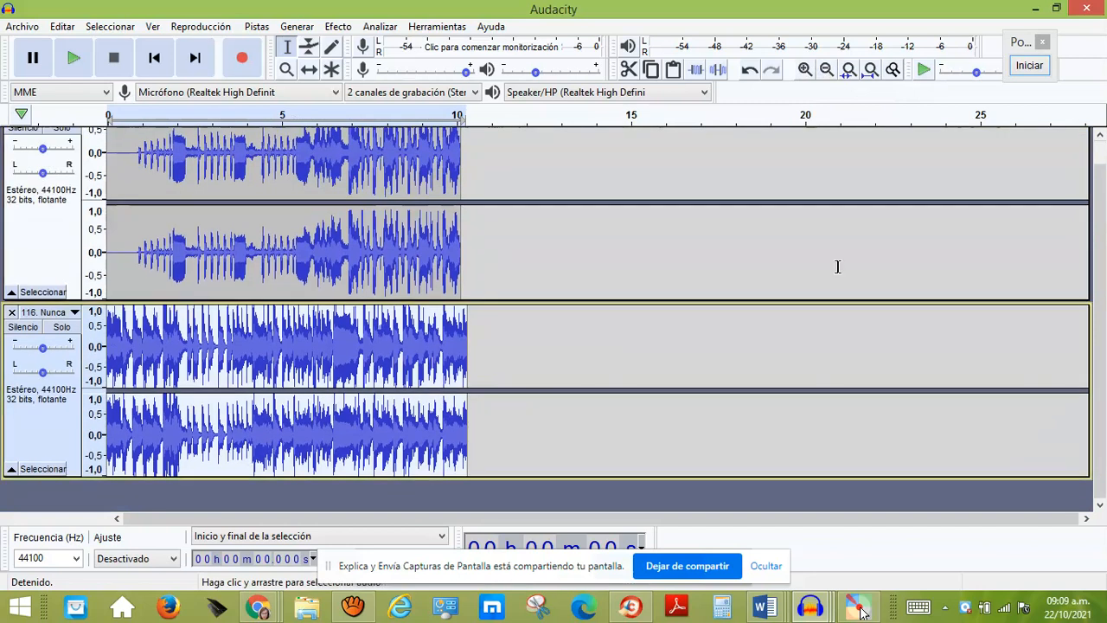
scroll(1103, 160, up, 1)
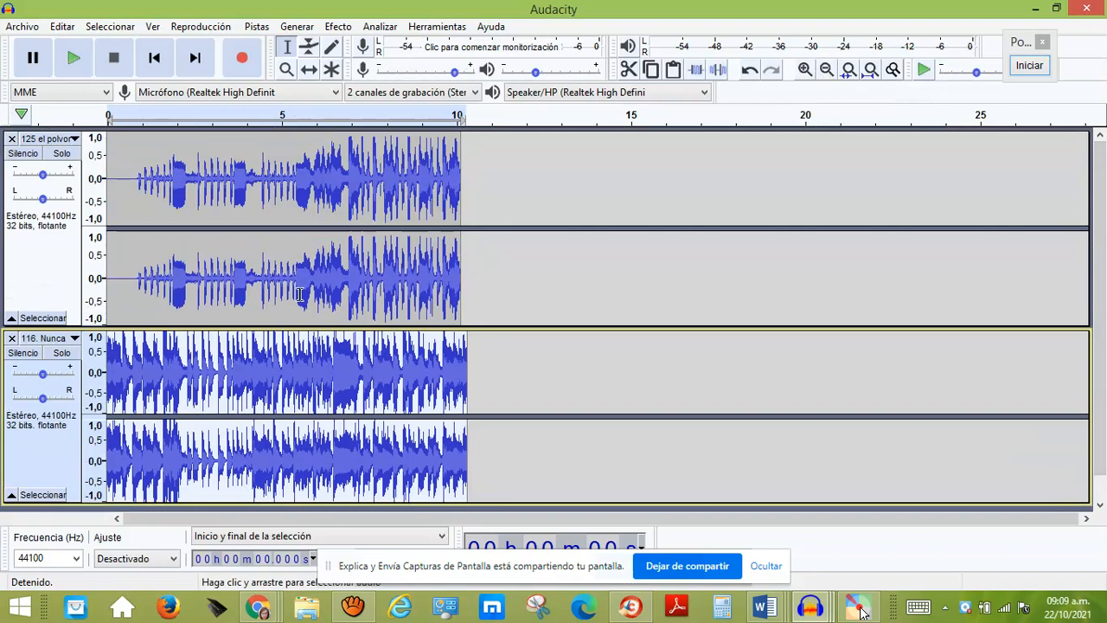
- Play both tracks together from the beginning for a few seconds and stop playback
click(167, 63)
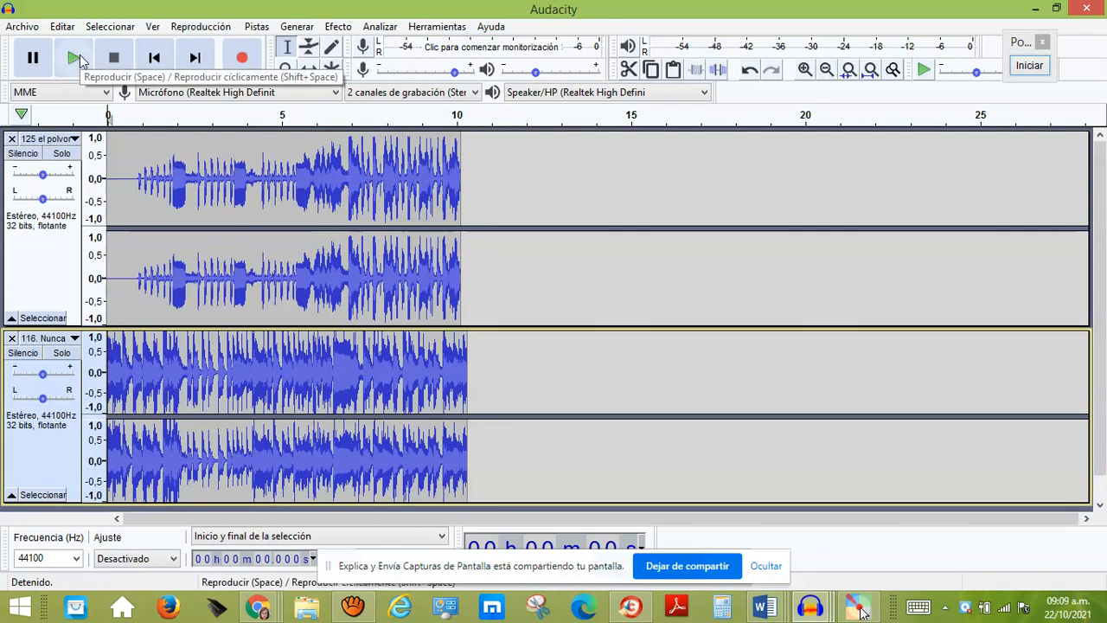
click(74, 58)
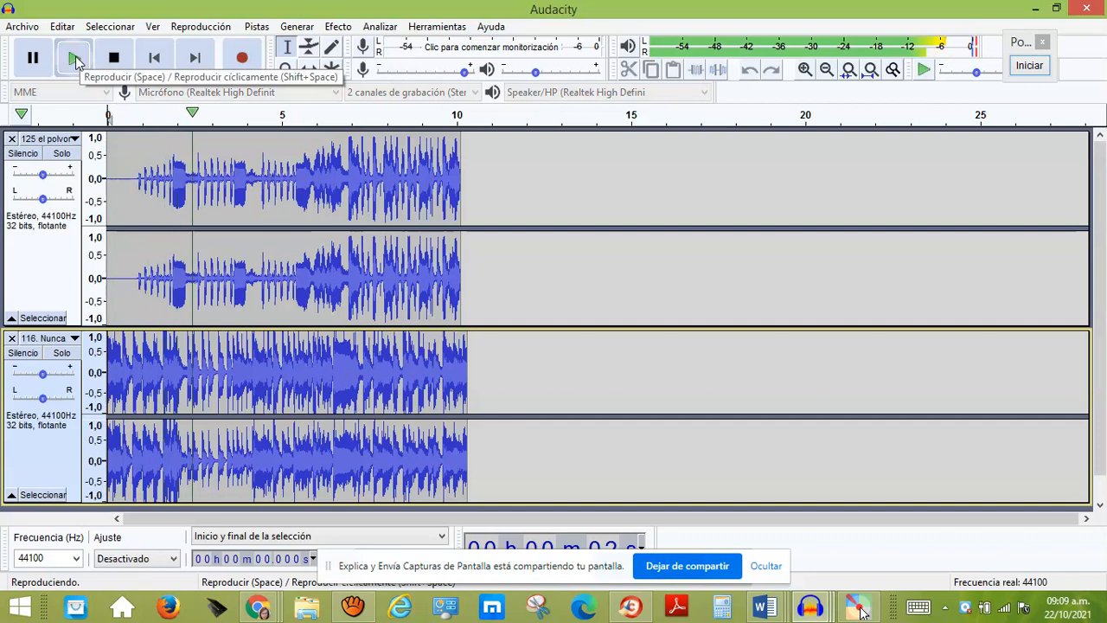
click(113, 58)
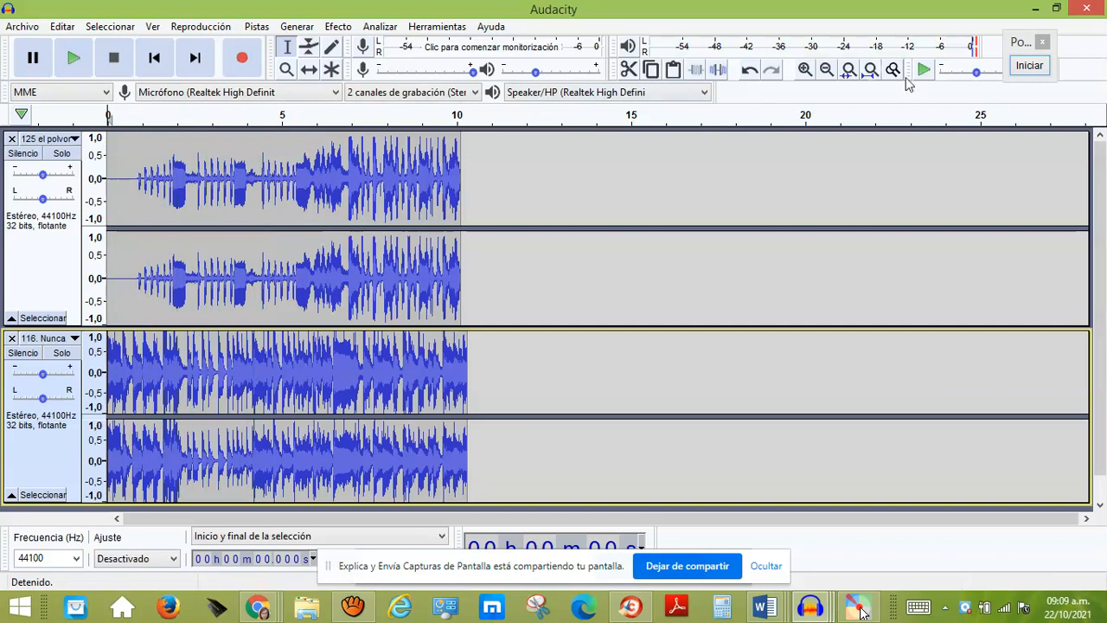
- Draw a red arrow to the Time Shift tool with the screen annotation tool, and end the annotation mode
click(1032, 67)
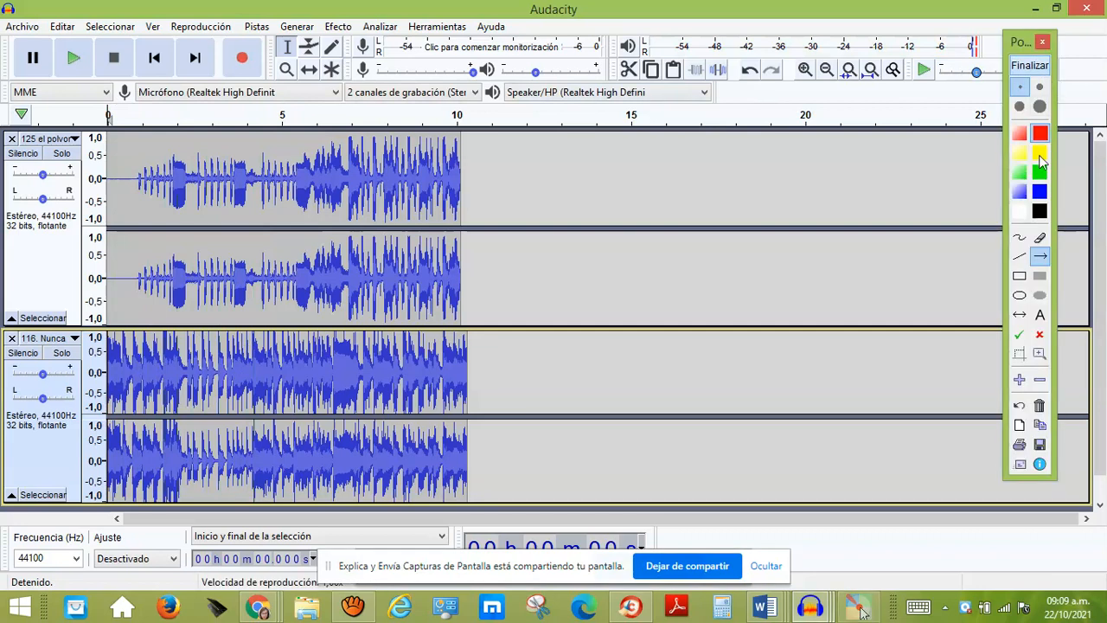
click(1040, 256)
drag(585, 190, 313, 70)
click(1040, 73)
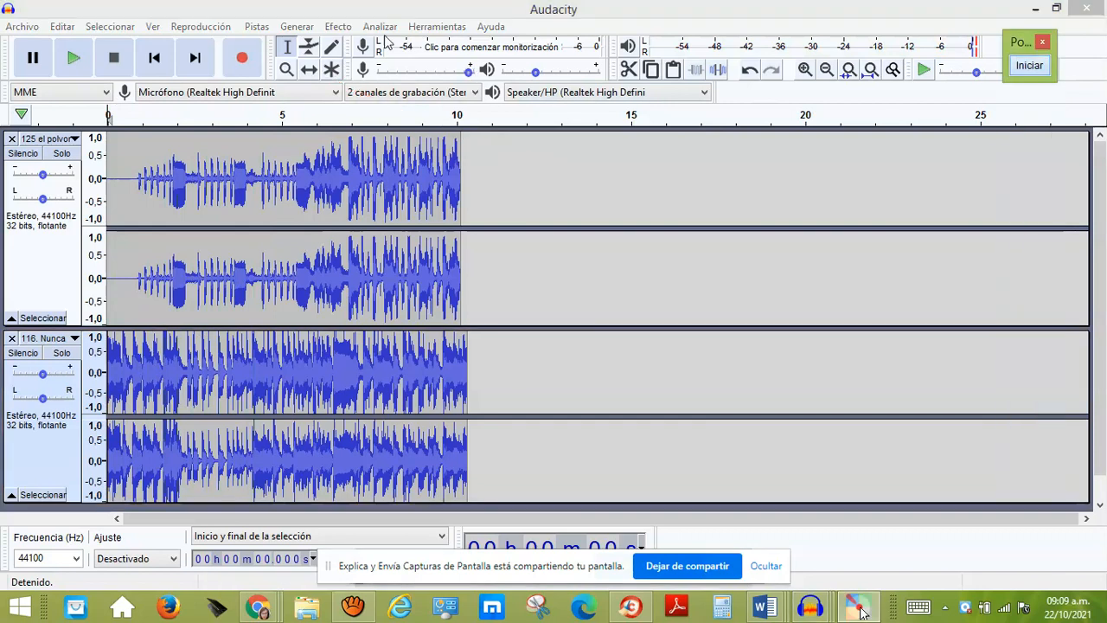
- Move the second fragment to start at about 10.8 seconds, after the first one ends, and listen to the mix from the beginning
click(311, 73)
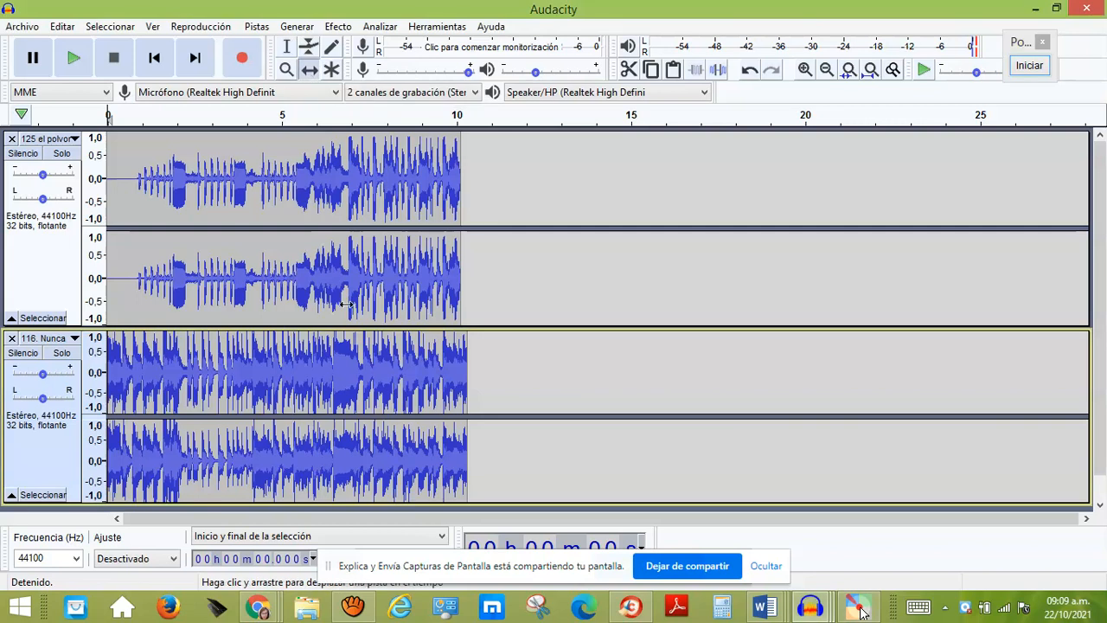
drag(357, 362, 734, 381)
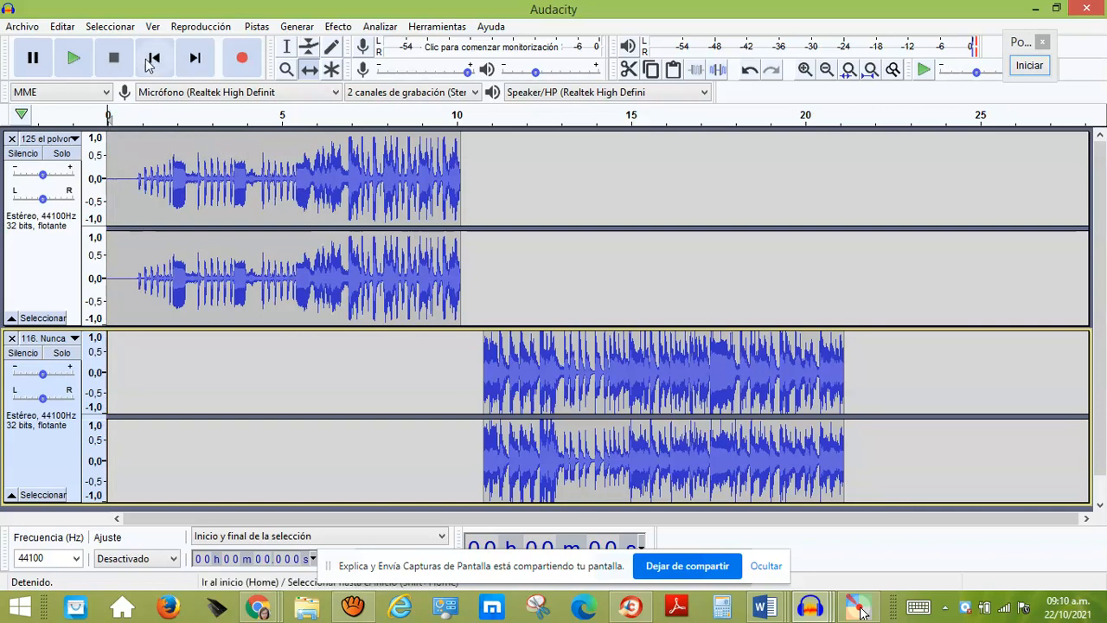
click(74, 58)
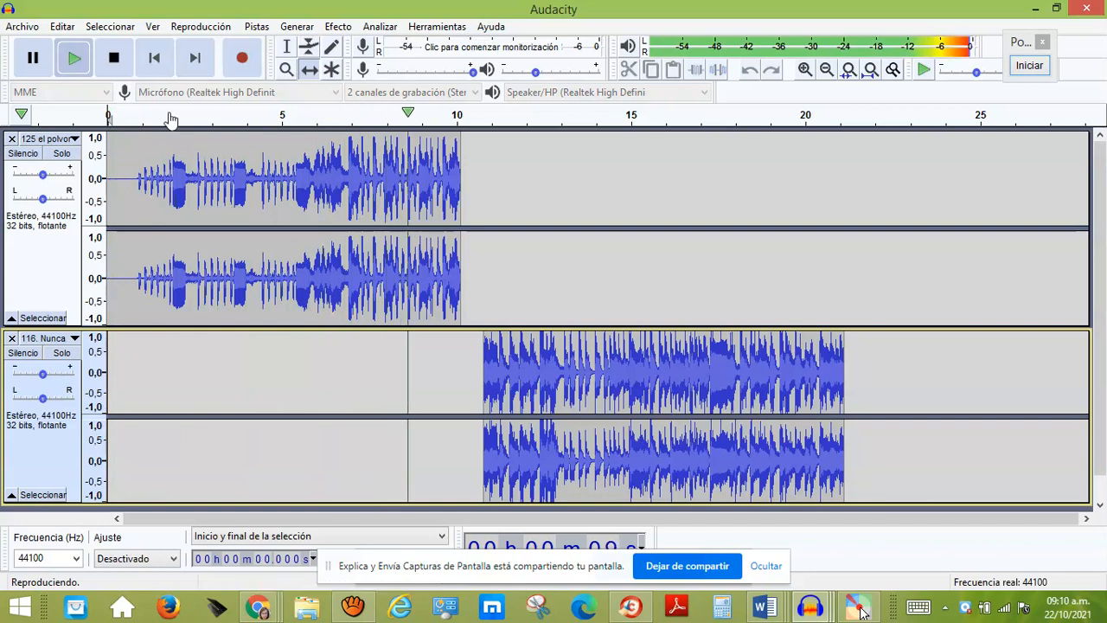
click(116, 62)
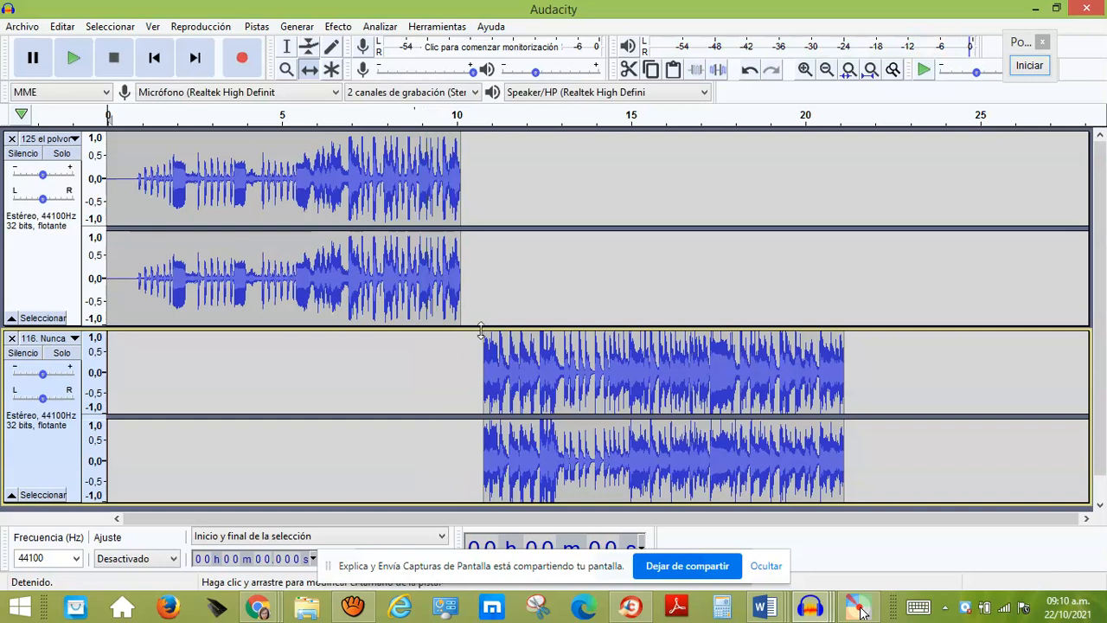
- Shift the second fragment to start at about 9.5 seconds, overlapping the first one, and listen from about 8 seconds
drag(493, 345, 477, 357)
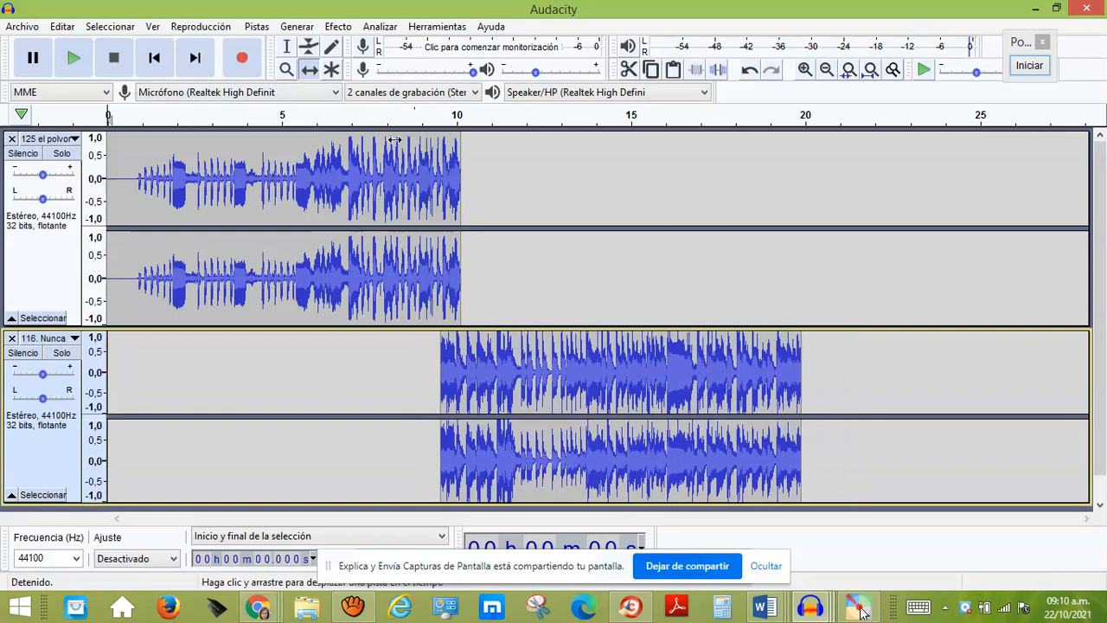
click(288, 50)
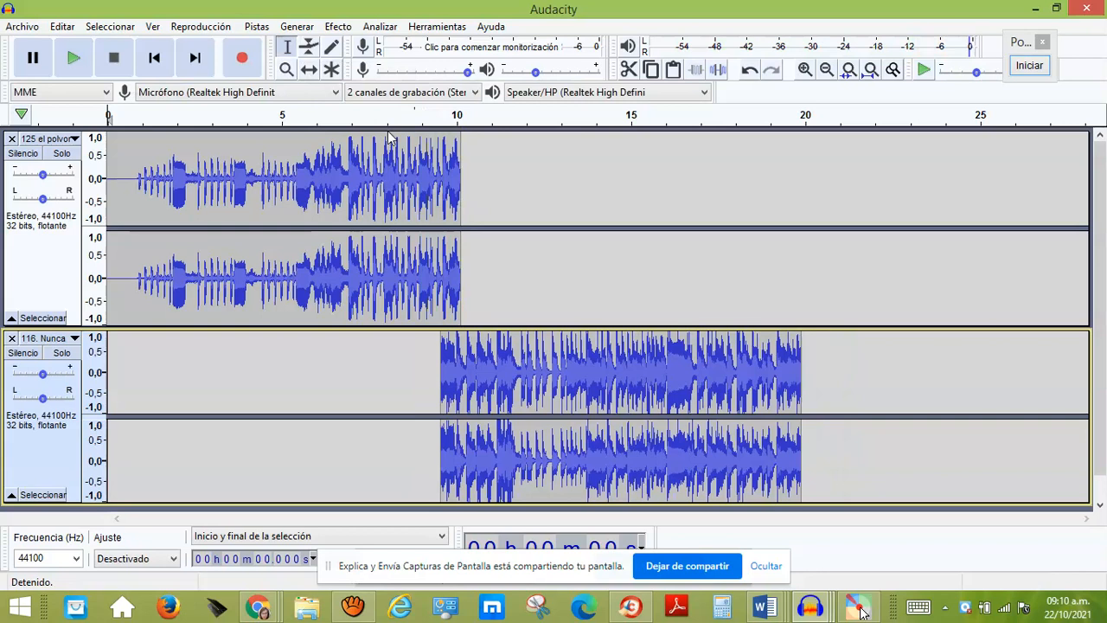
click(388, 139)
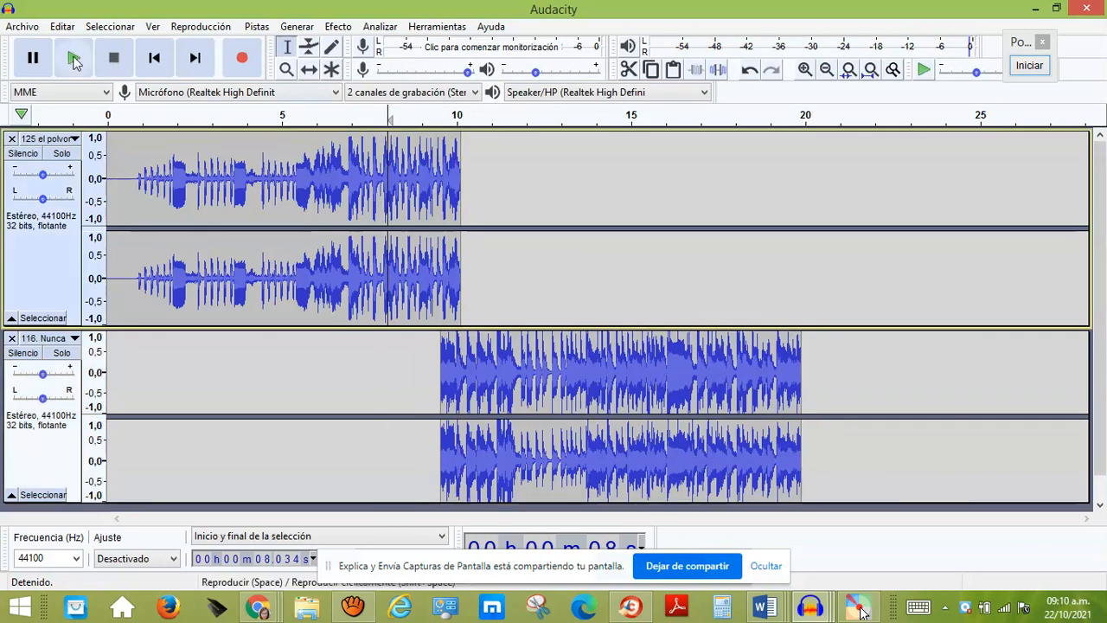
click(74, 58)
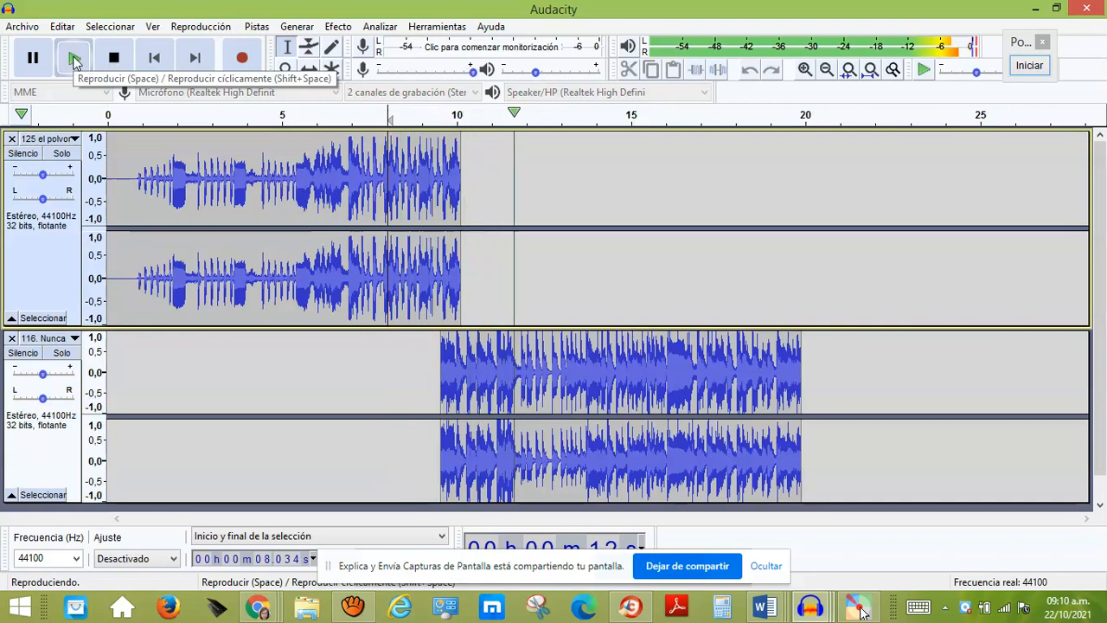
click(108, 63)
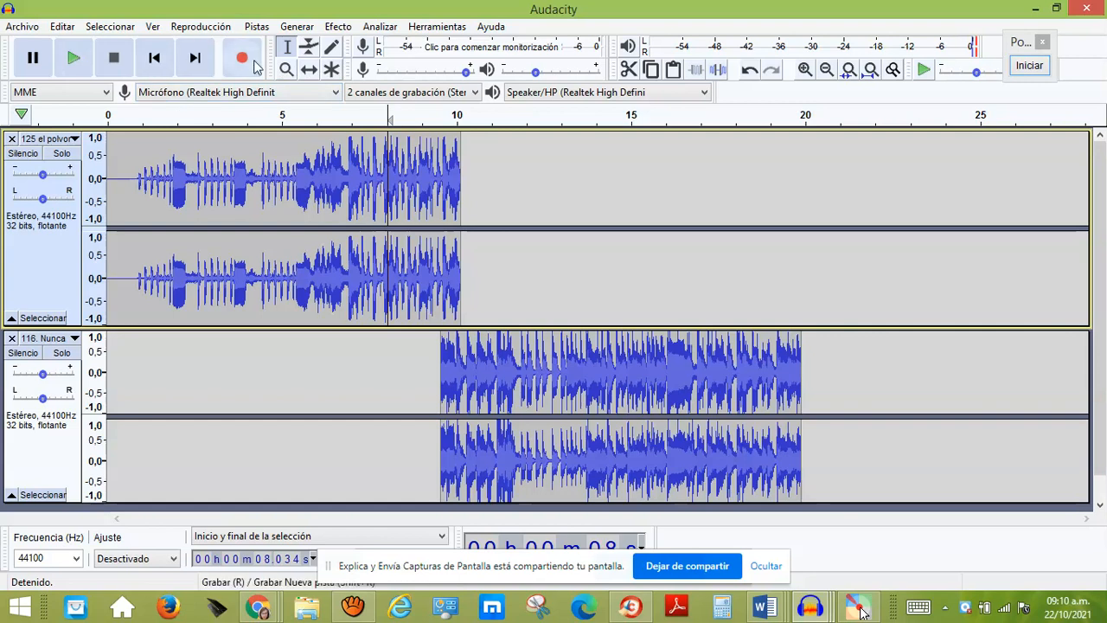
- Move the second fragment to start at about 12 seconds, and select the first fragment's ending from about 9 to 10 seconds
click(309, 70)
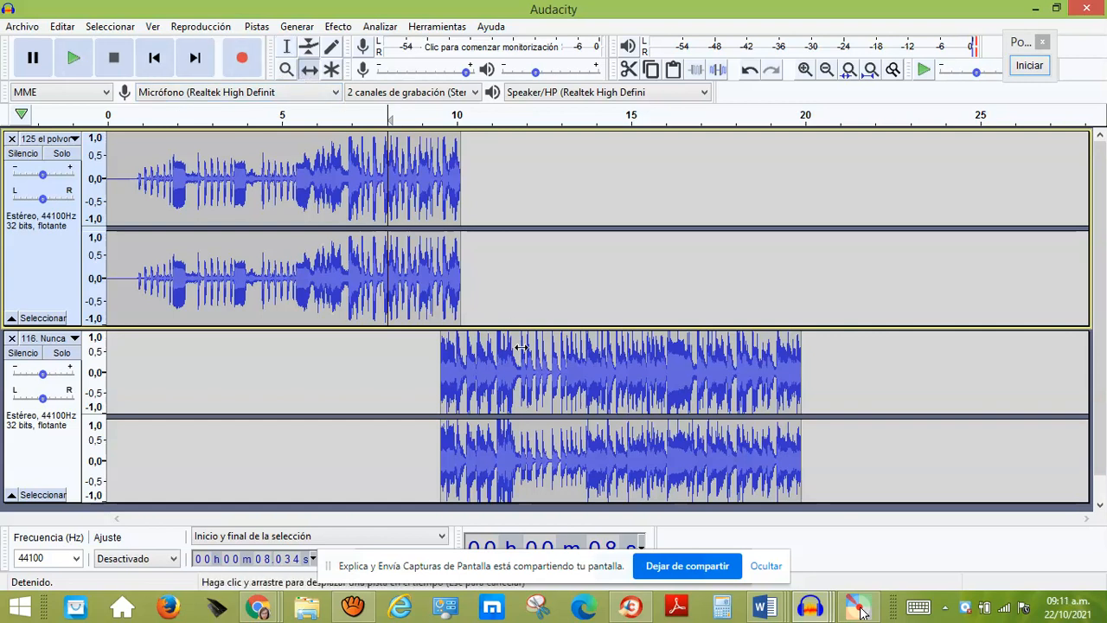
drag(521, 347, 609, 347)
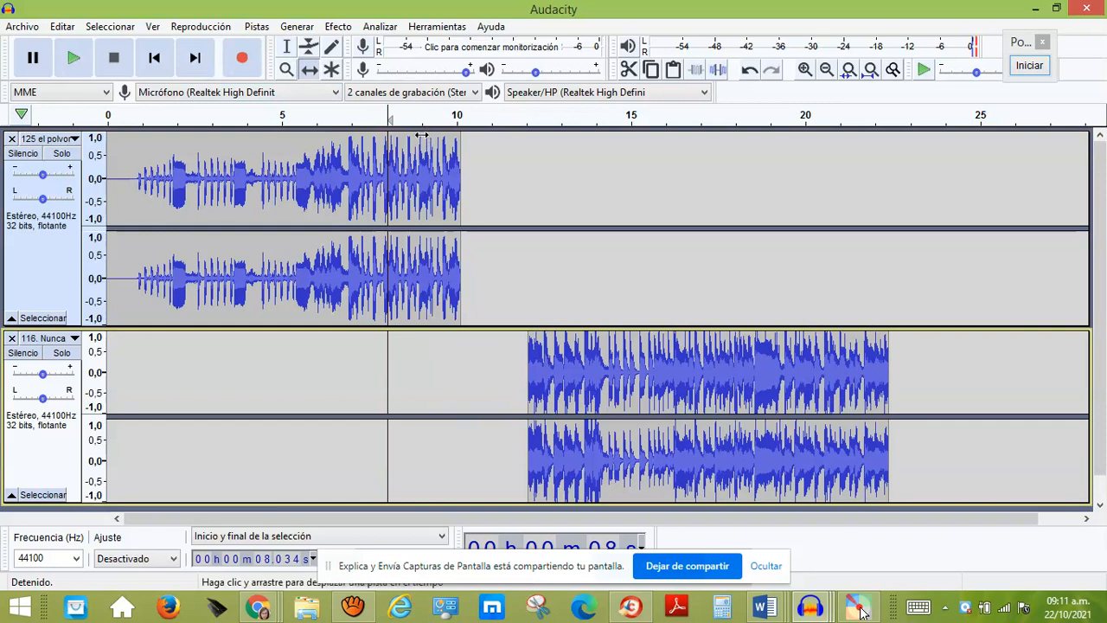
click(287, 50)
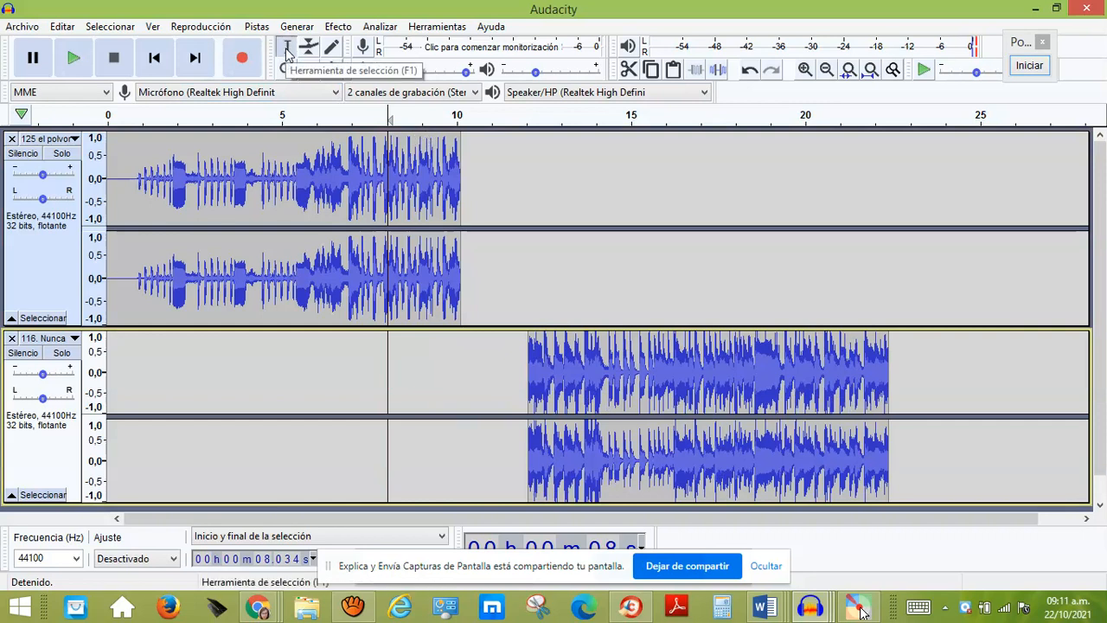
click(422, 131)
drag(424, 132, 459, 137)
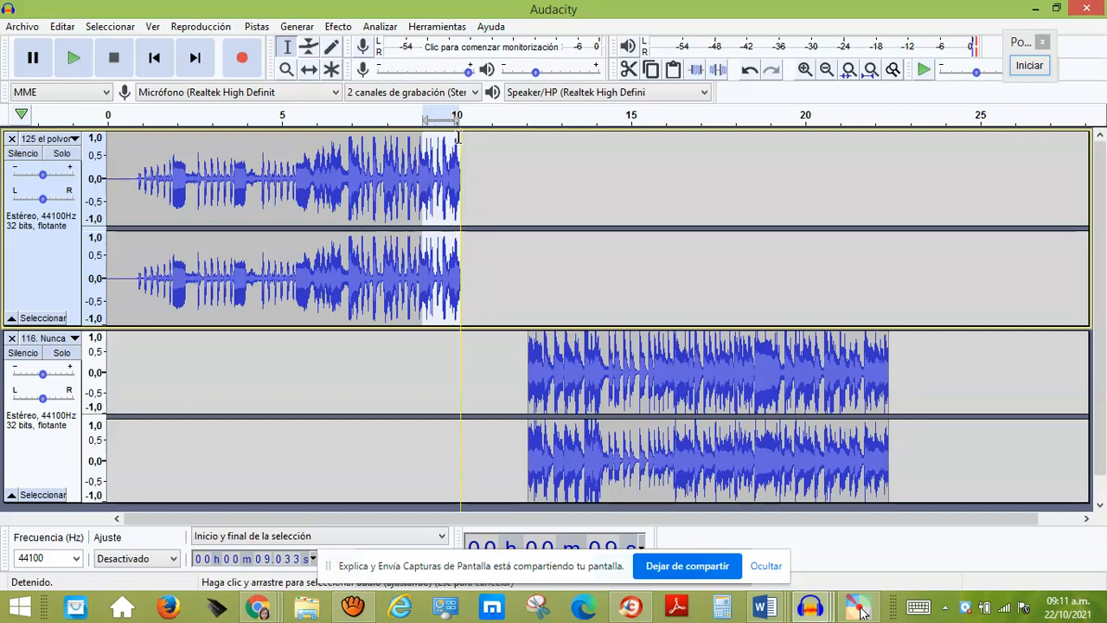
- Draw a red arrow to the Efecto menu with the screen annotation tool, and end the annotation mode
click(1019, 66)
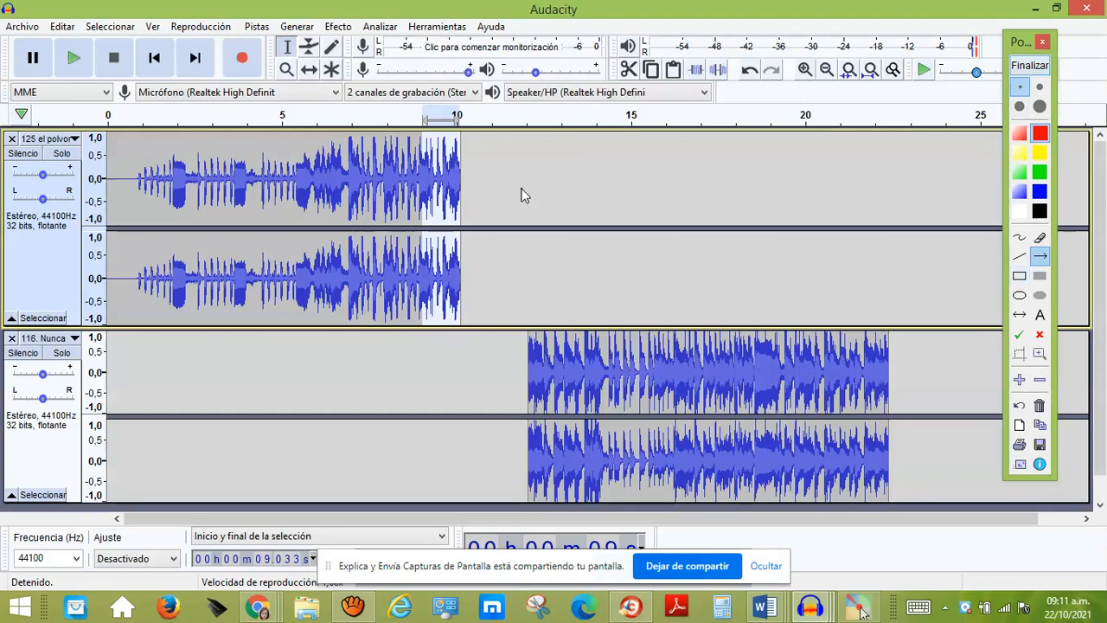
mouse_move(521, 194)
mouse_down()
mouse_move(468, 130)
mouse_move(344, 29)
mouse_up()
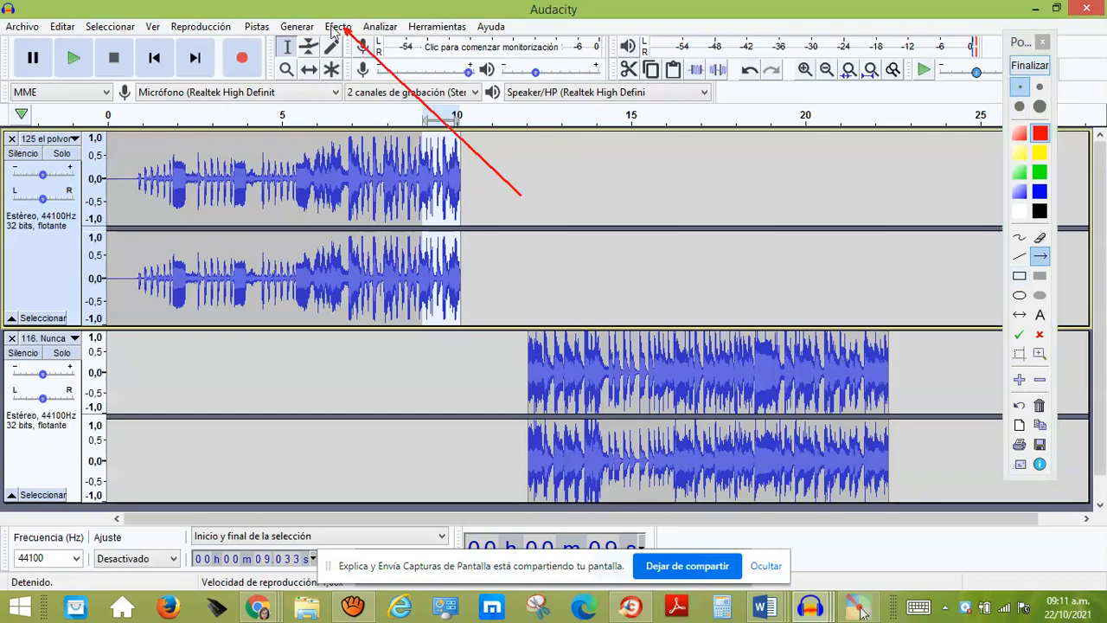
click(1027, 67)
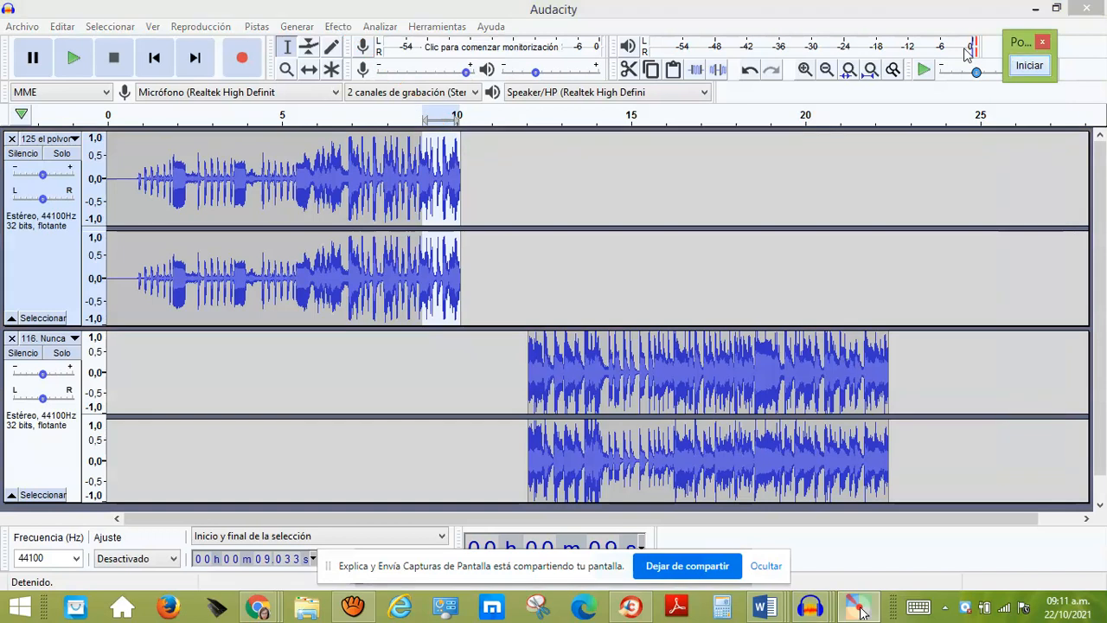
- Fade out the first fragment's ending from about 9 to 10 seconds with the Desvanecer progresivamente effect
click(344, 30)
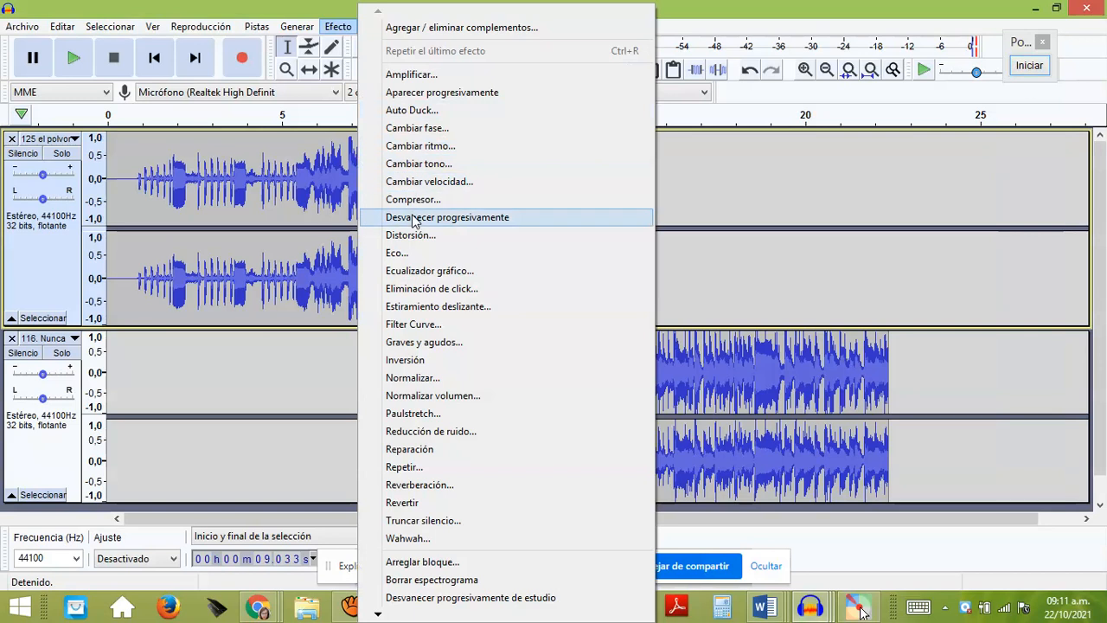
click(692, 194)
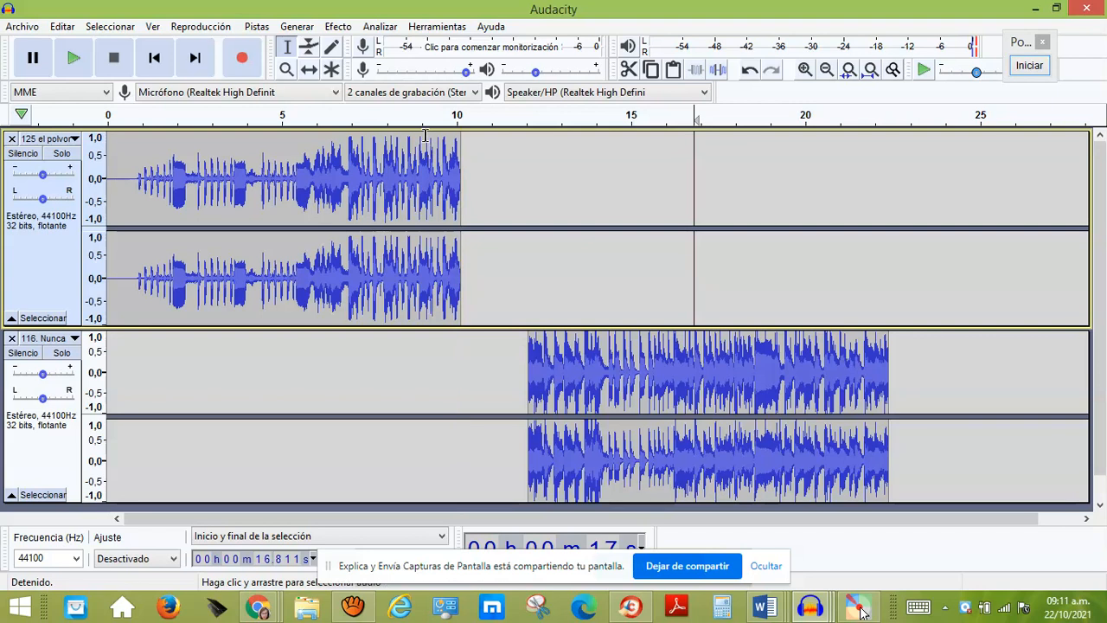
drag(423, 136, 460, 136)
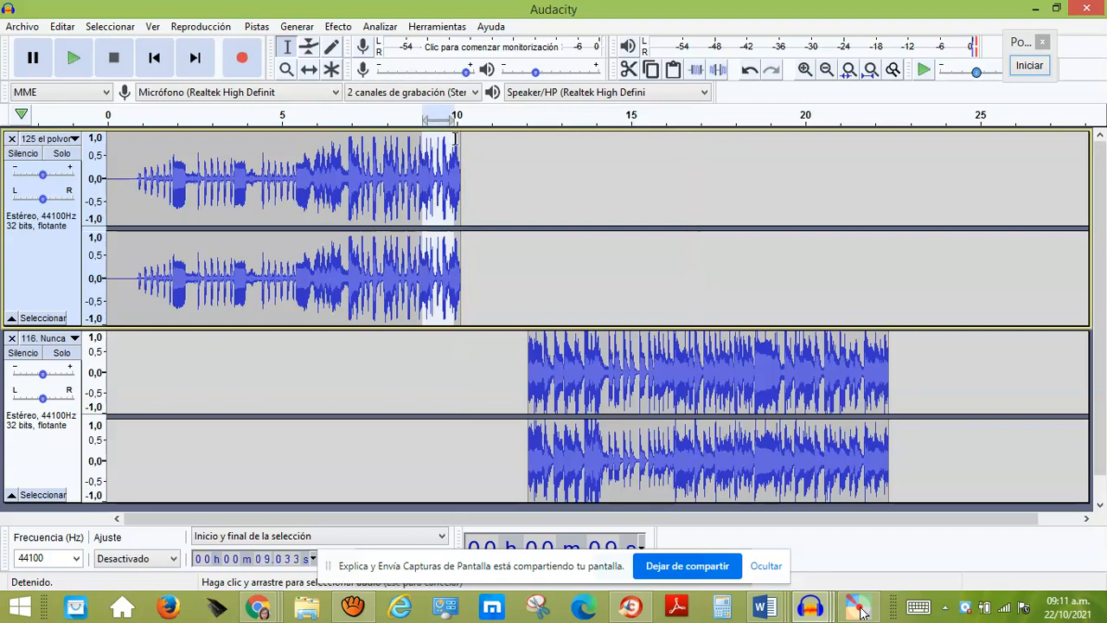
click(337, 27)
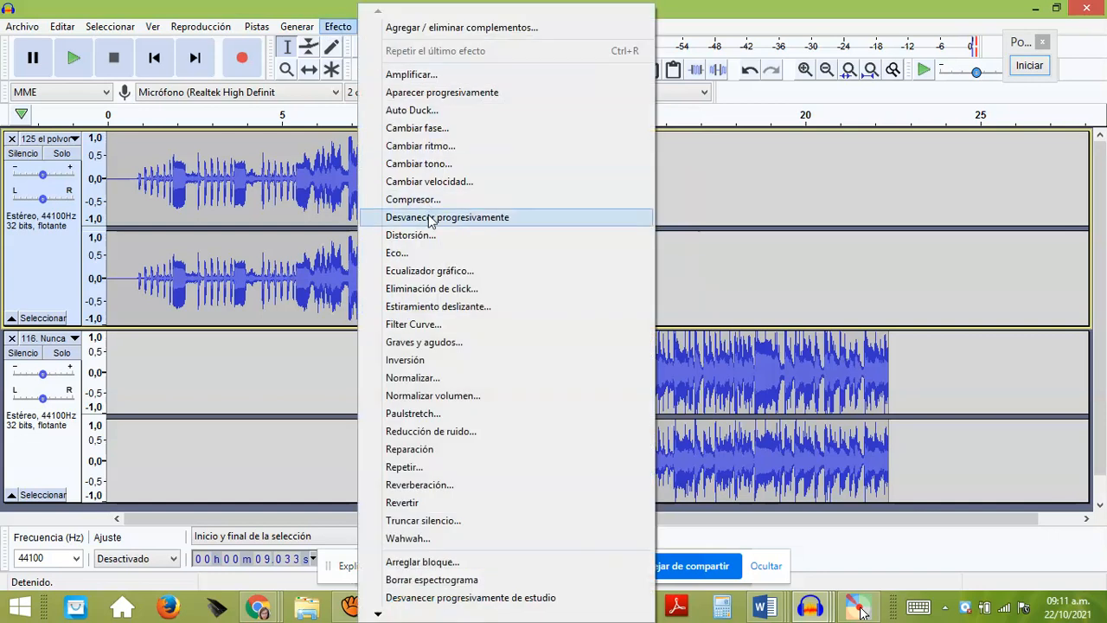
click(428, 217)
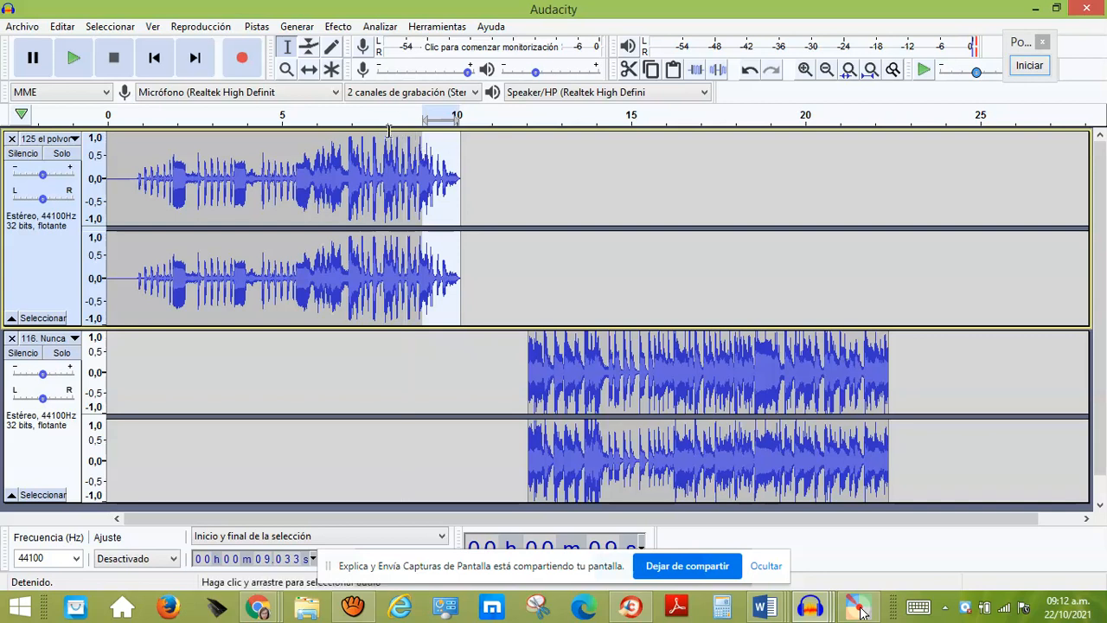
- Listen to the first fragment's faded ending from about 8 seconds
click(390, 139)
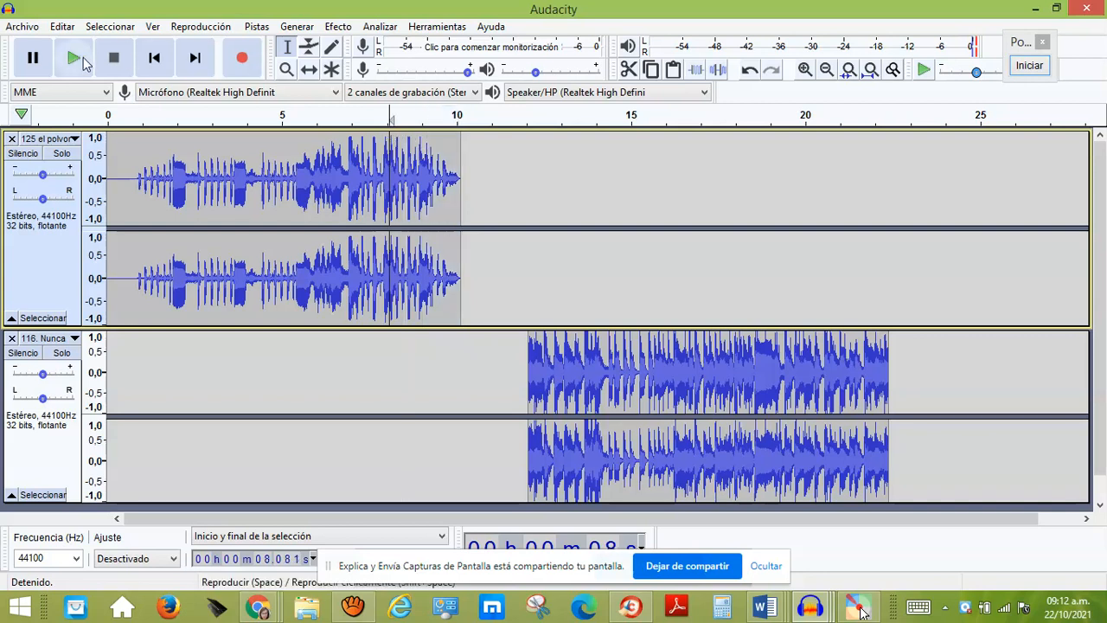
click(75, 60)
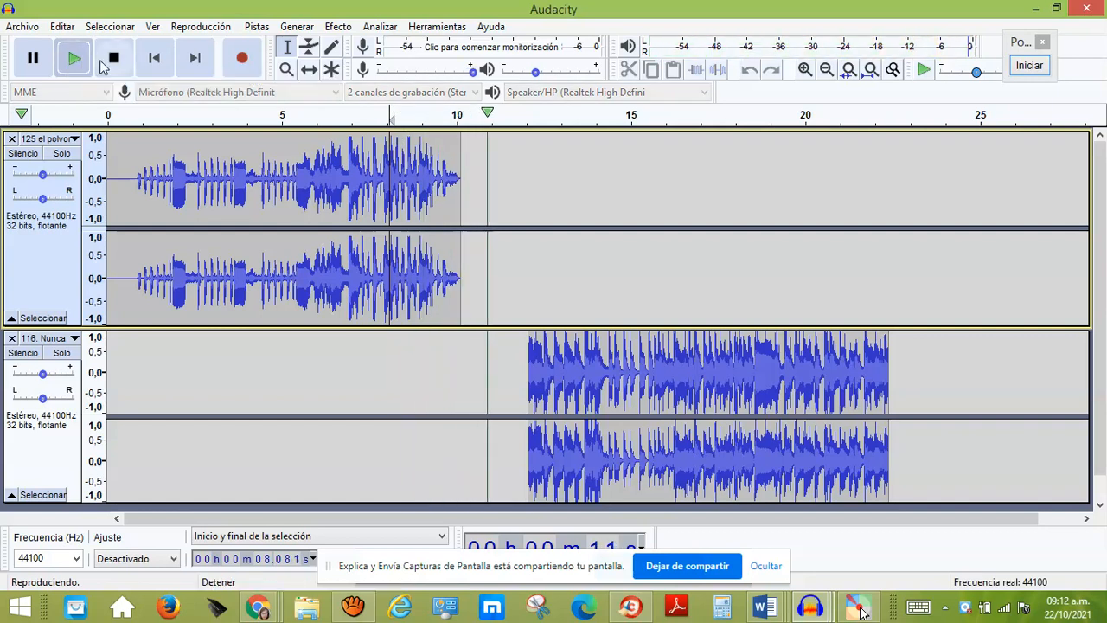
click(115, 58)
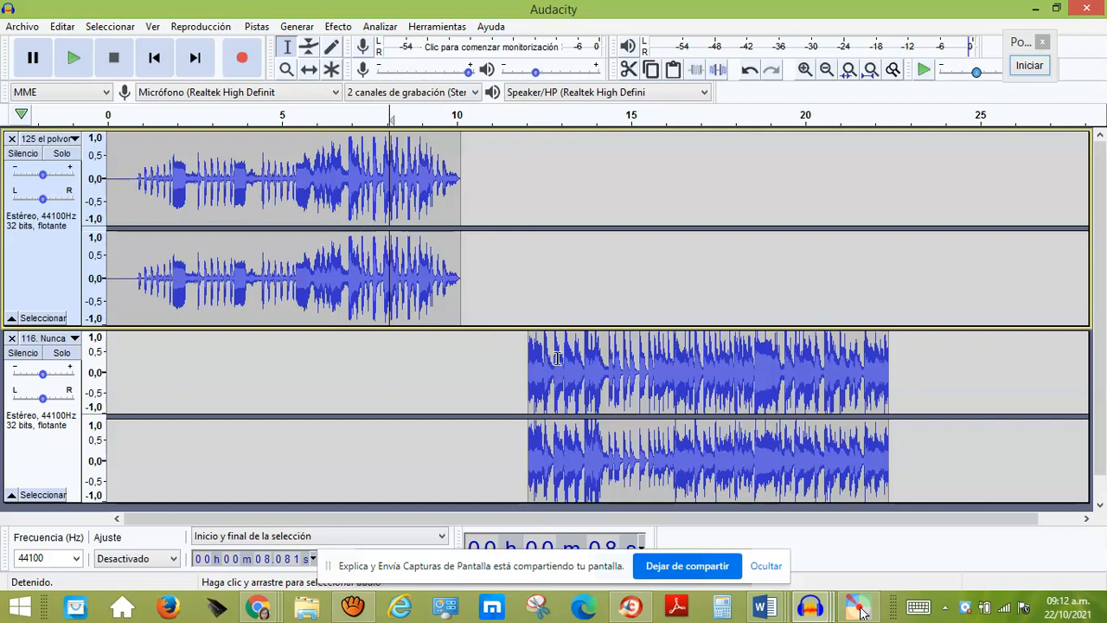
- Move the second fragment to start where the first ends, and apply Aparecer progresivamente to its beginning, from about 10.1 to 11.4 seconds
click(308, 69)
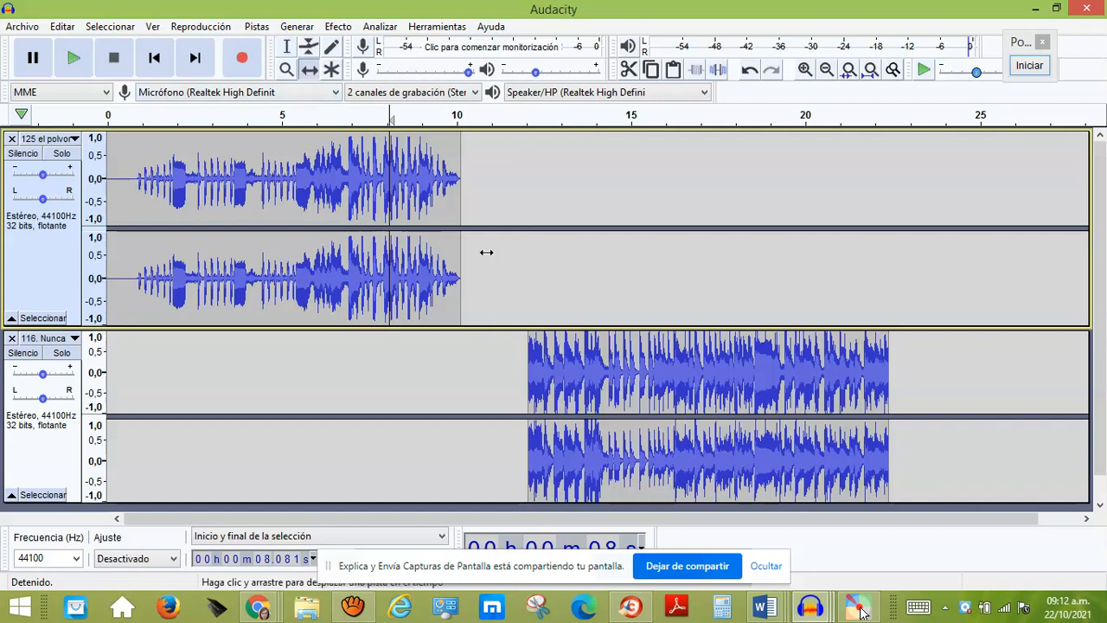
drag(567, 348, 500, 351)
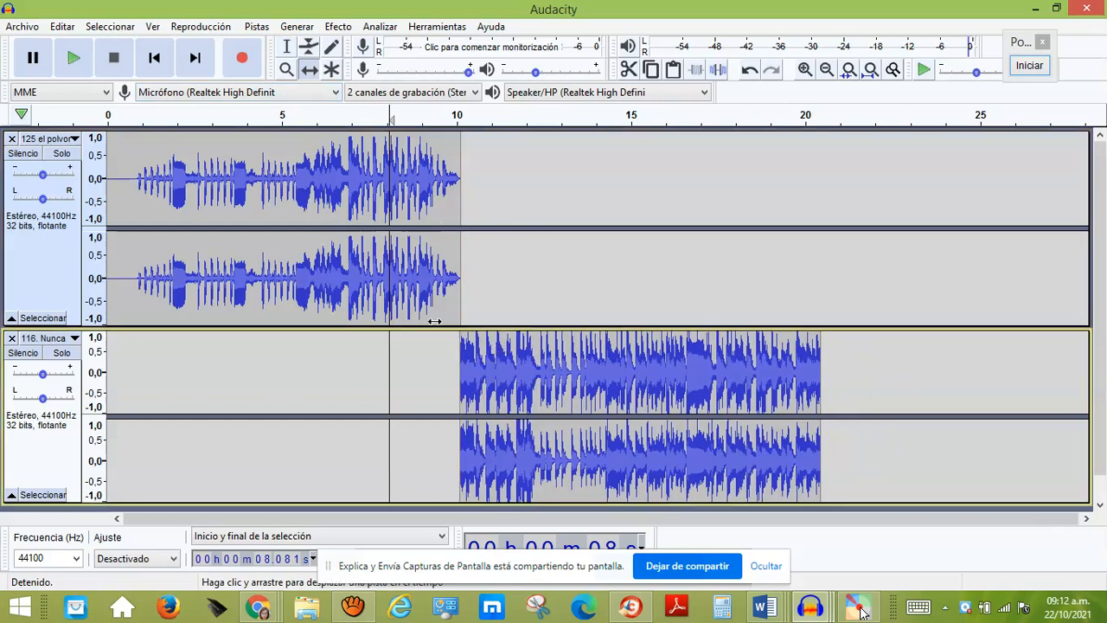
click(288, 51)
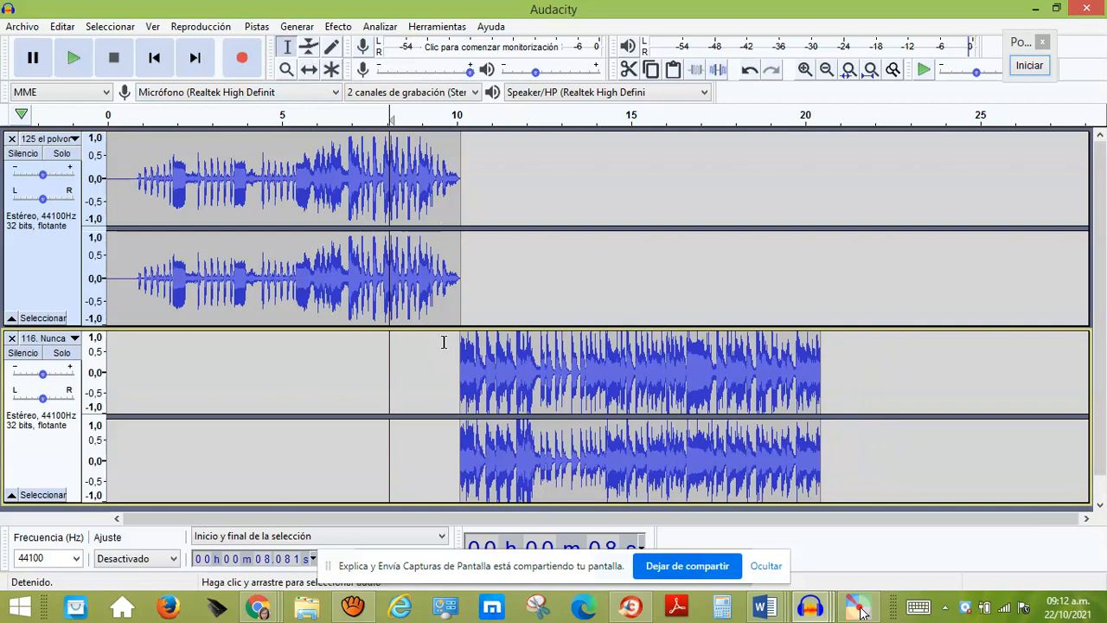
click(461, 347)
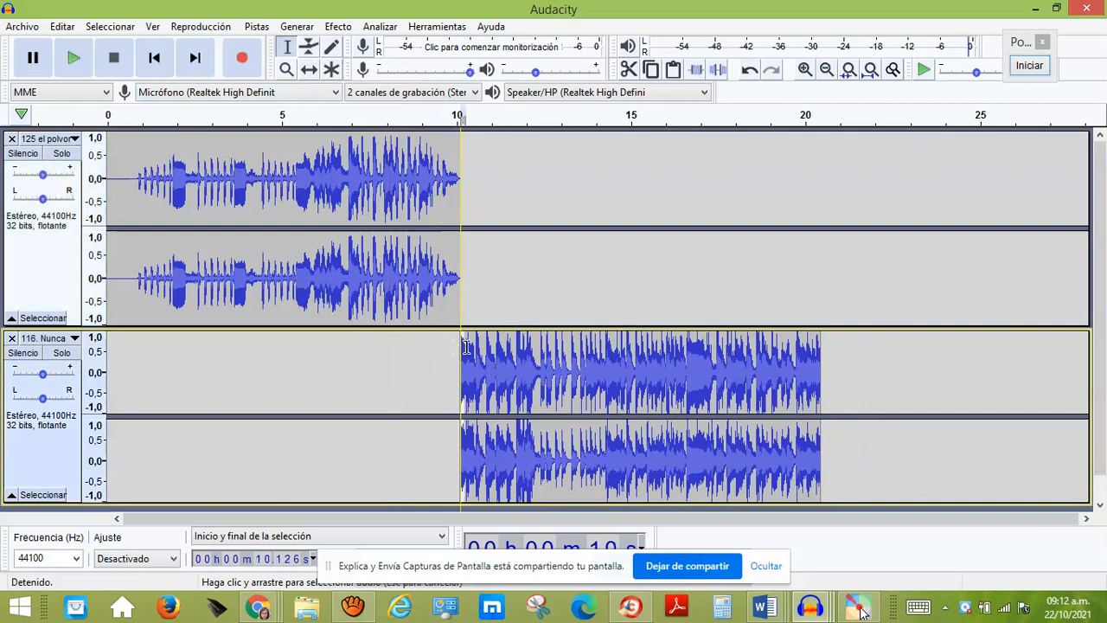
drag(469, 347, 509, 348)
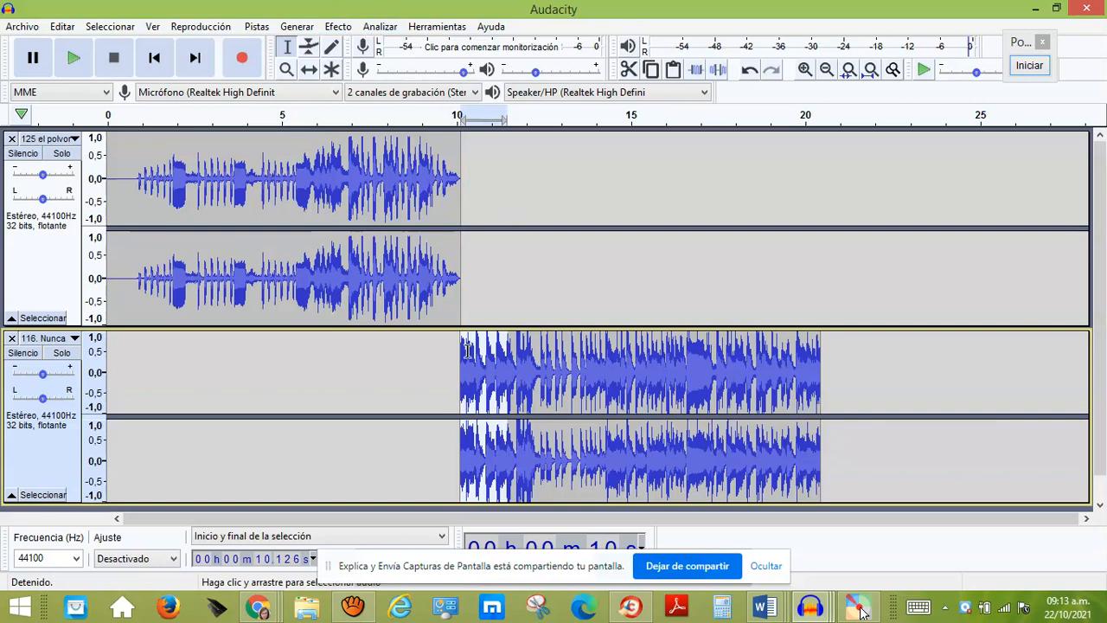
click(338, 27)
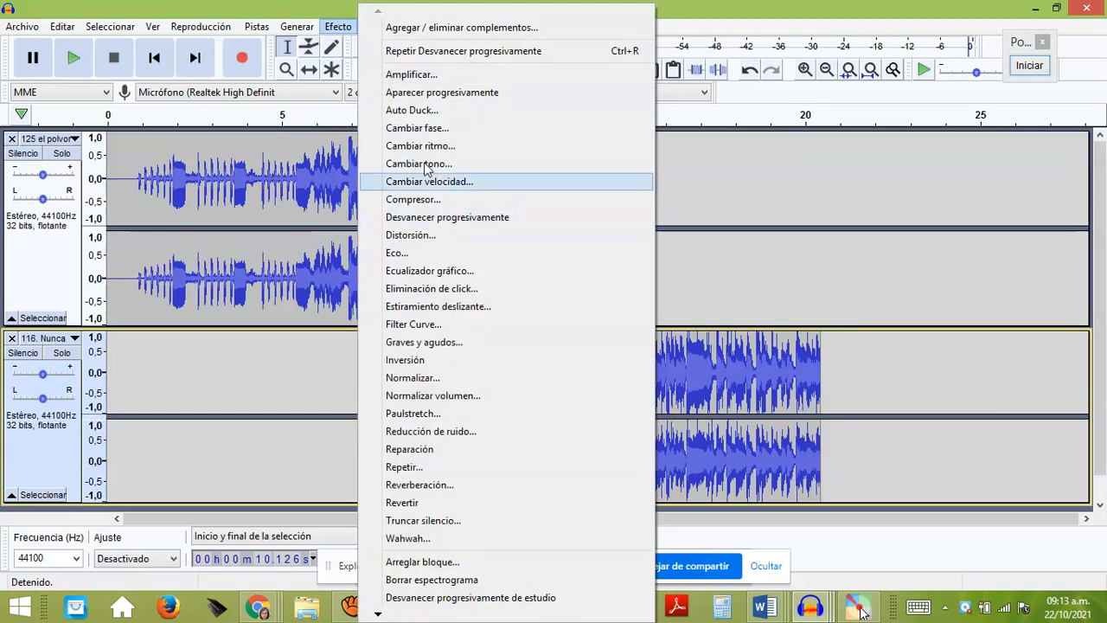
click(441, 93)
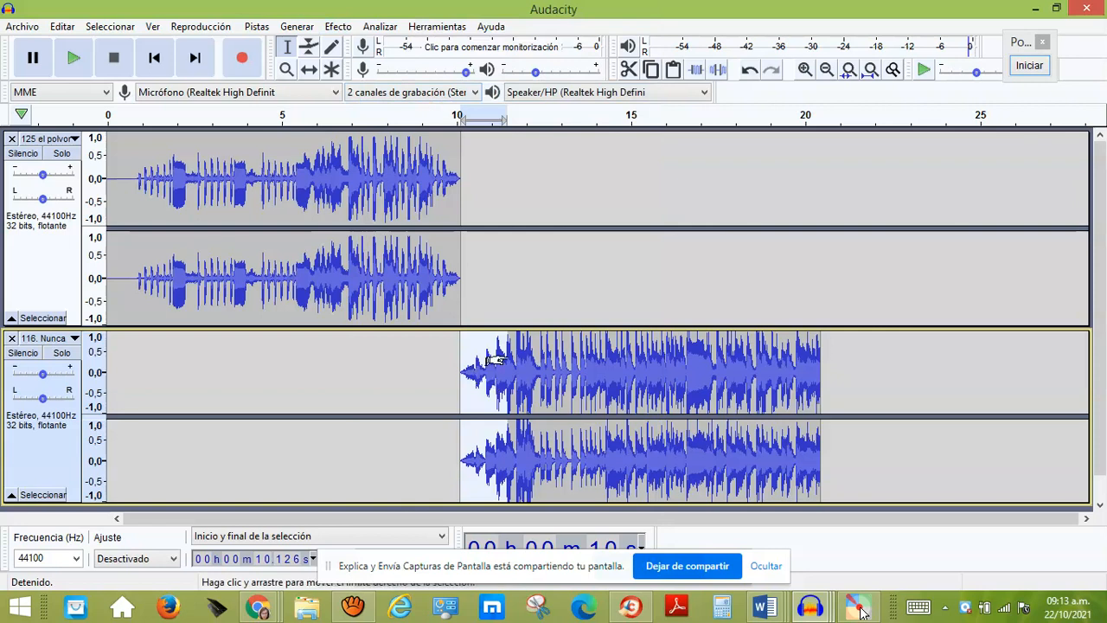
- Listen to the faded transition between both fragments from about 8 seconds
click(389, 137)
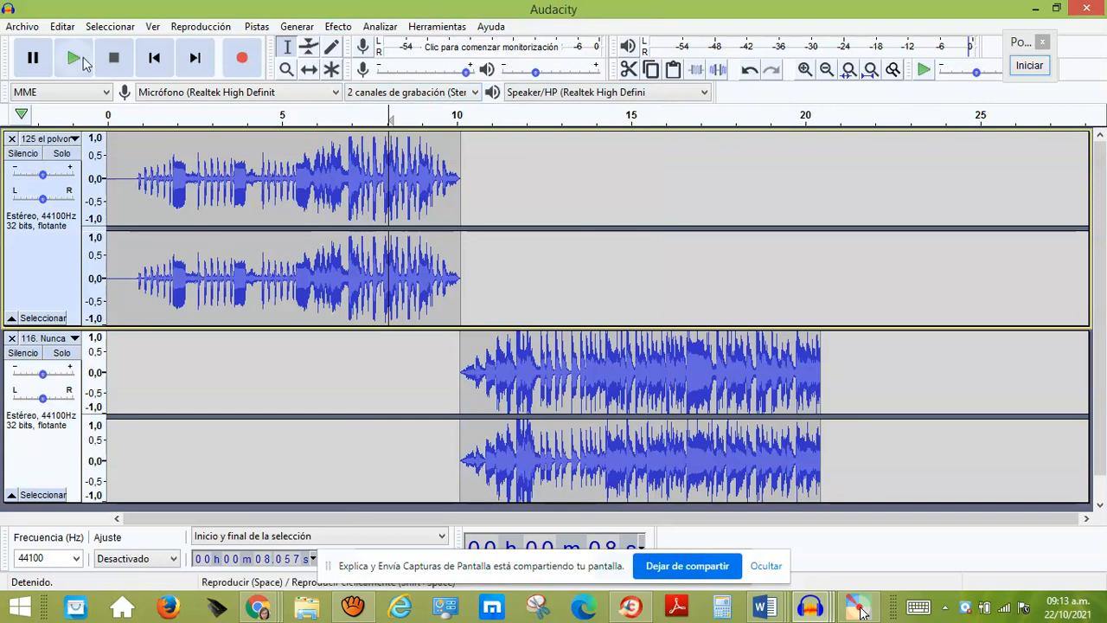
click(74, 60)
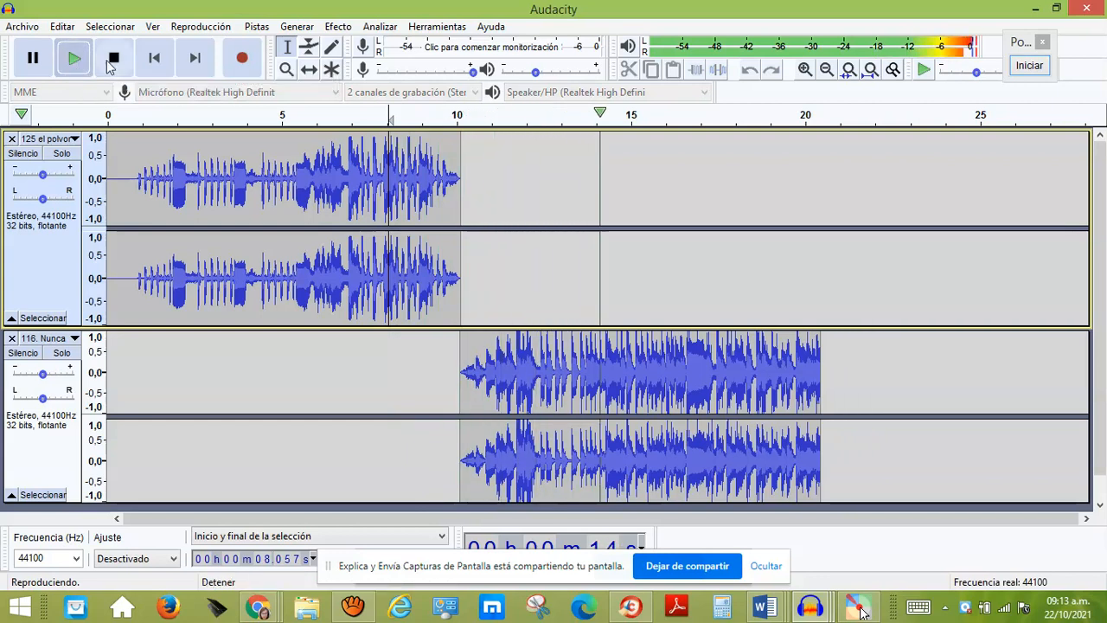
click(112, 59)
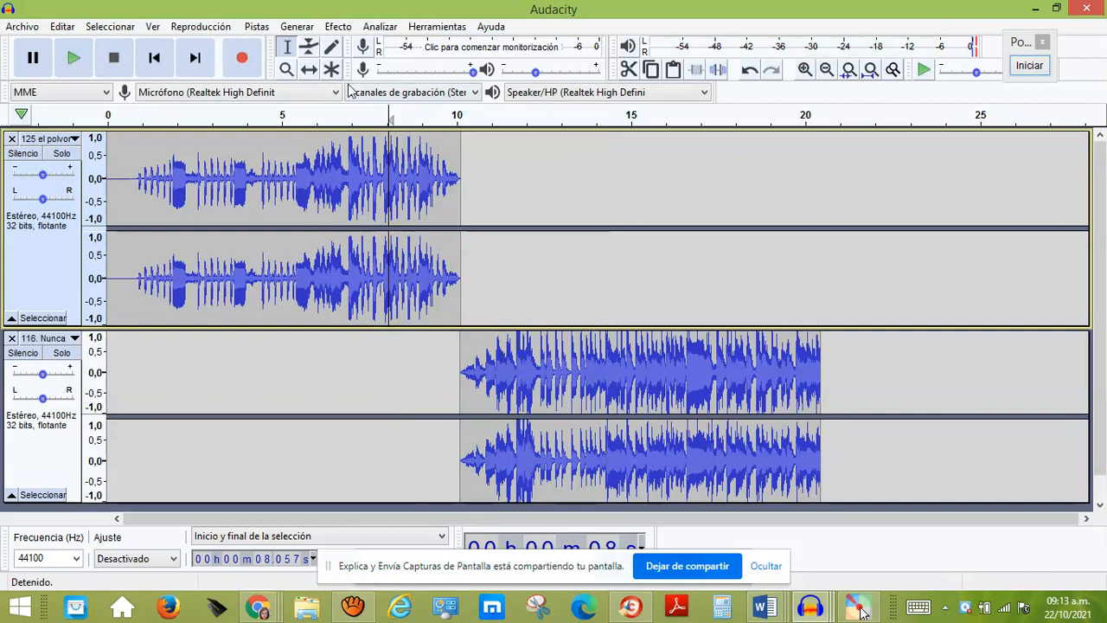
- Shift the second fragment to start at about 9.5 seconds, overlapping the first one's fade-out, and listen from about 8 seconds
click(307, 69)
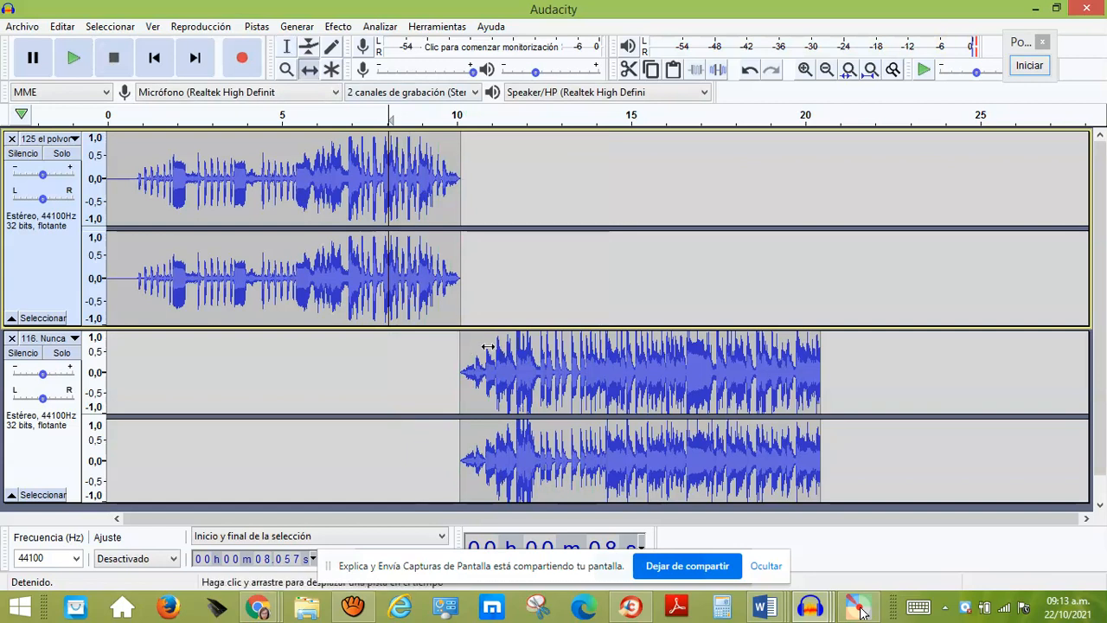
drag(487, 346, 468, 344)
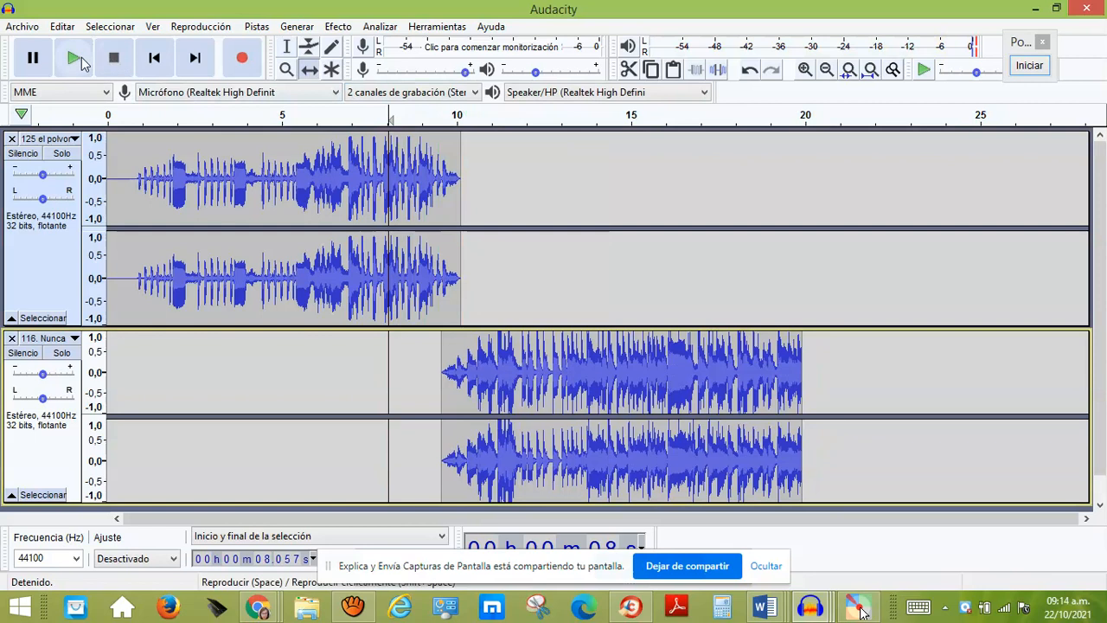
click(75, 60)
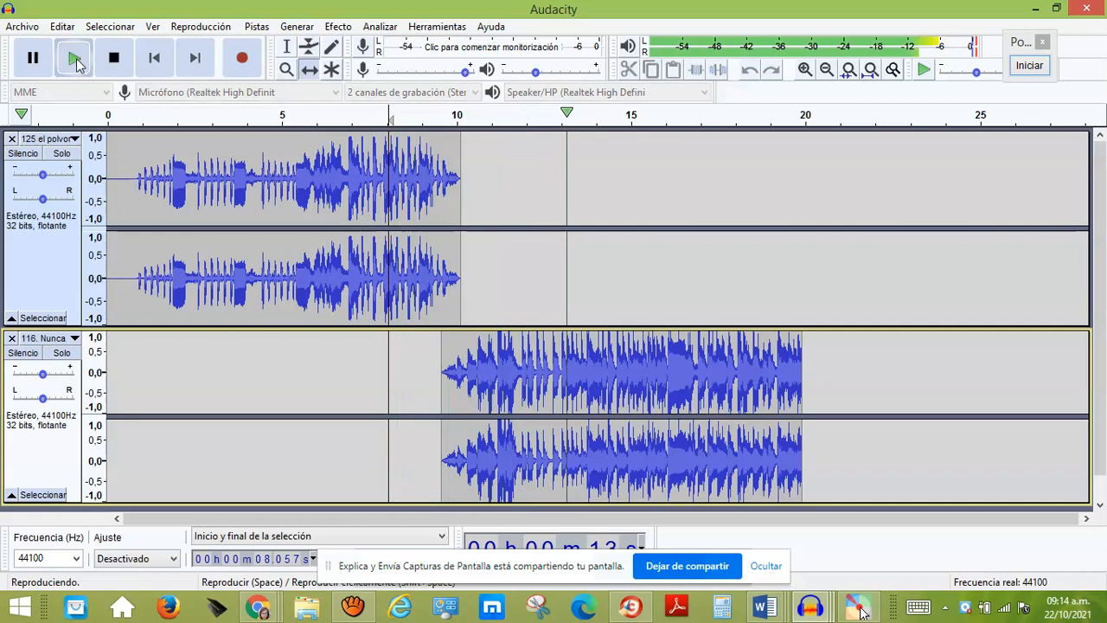
click(114, 58)
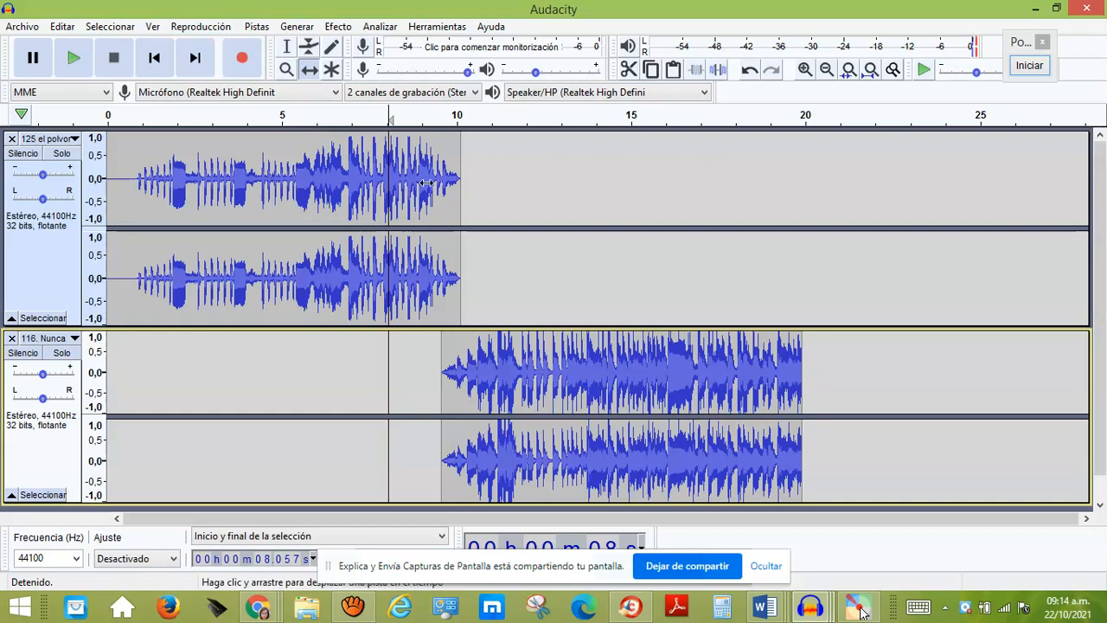
click(338, 26)
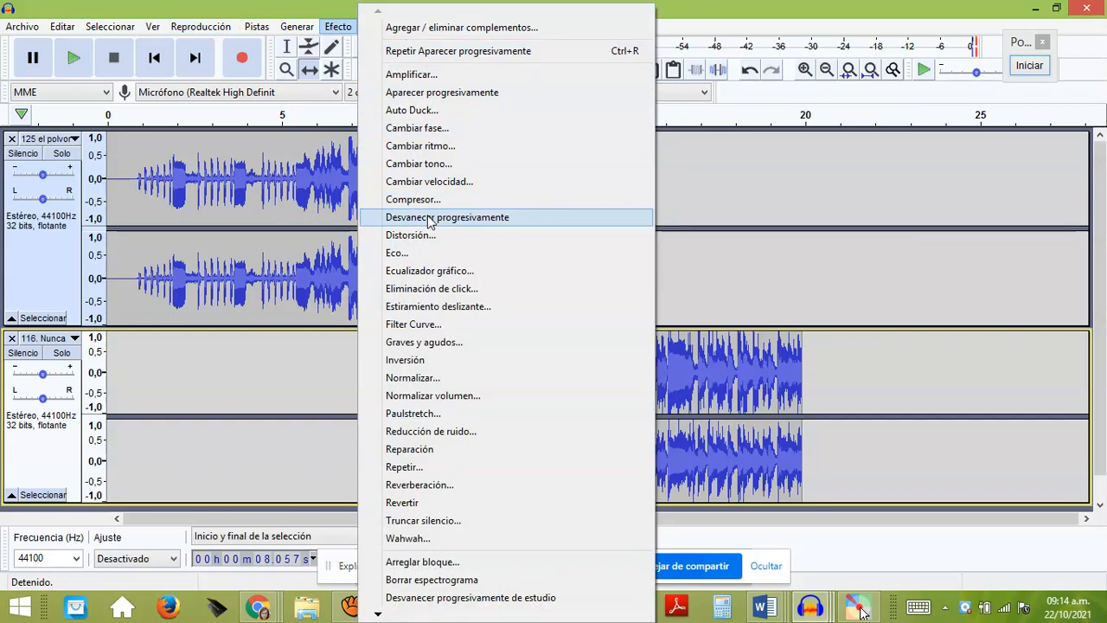
click(695, 200)
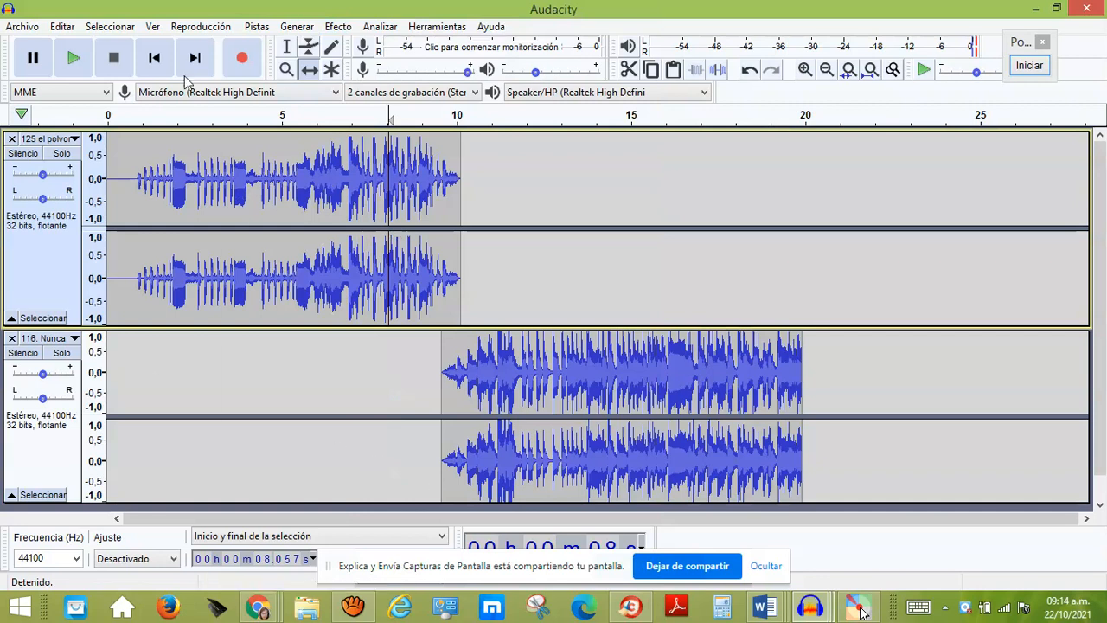
- Return to the start of the project and listen to the mix from the beginning
click(148, 64)
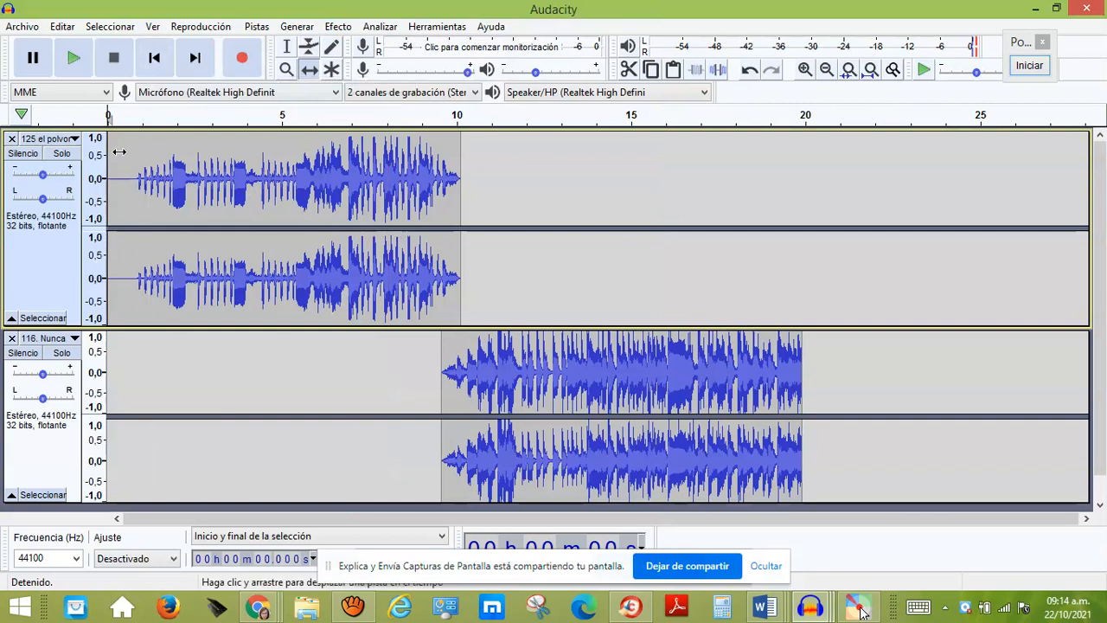
click(73, 58)
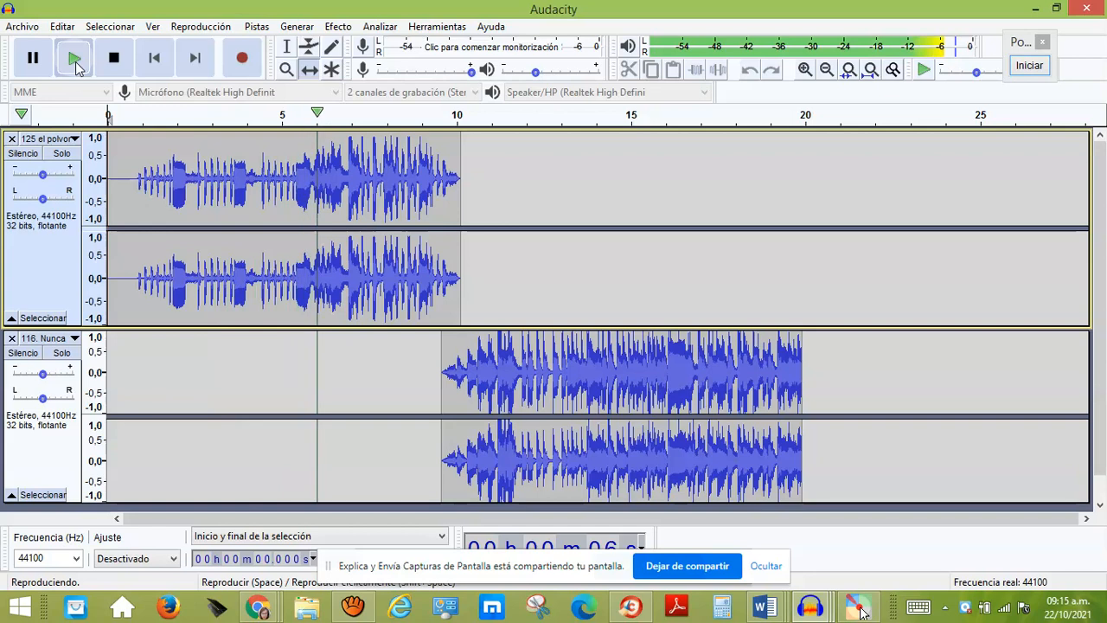
click(76, 63)
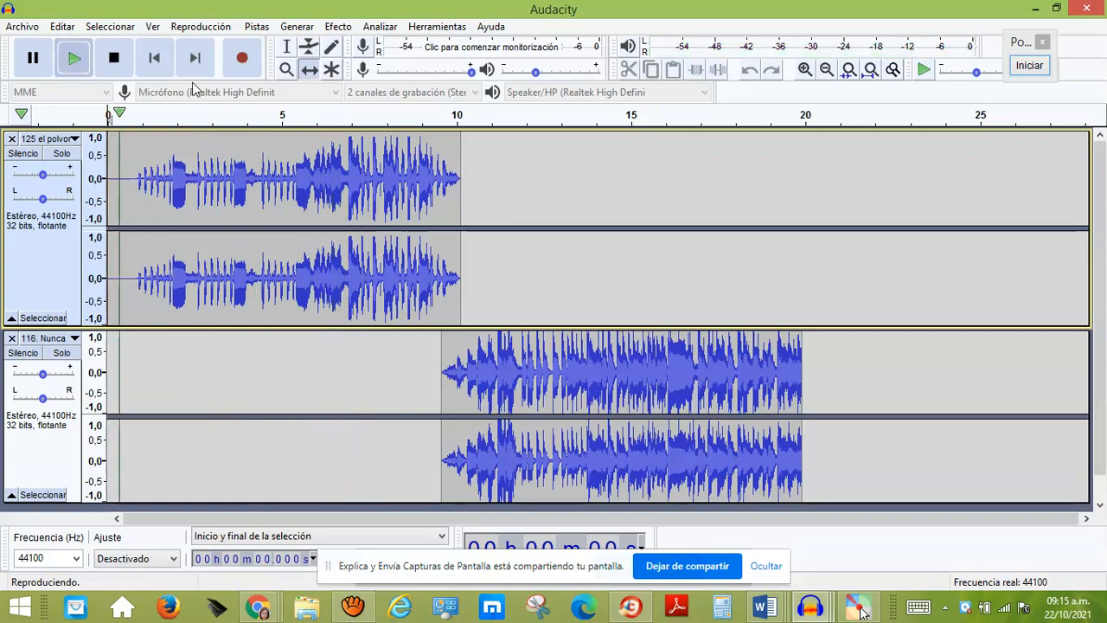
click(121, 69)
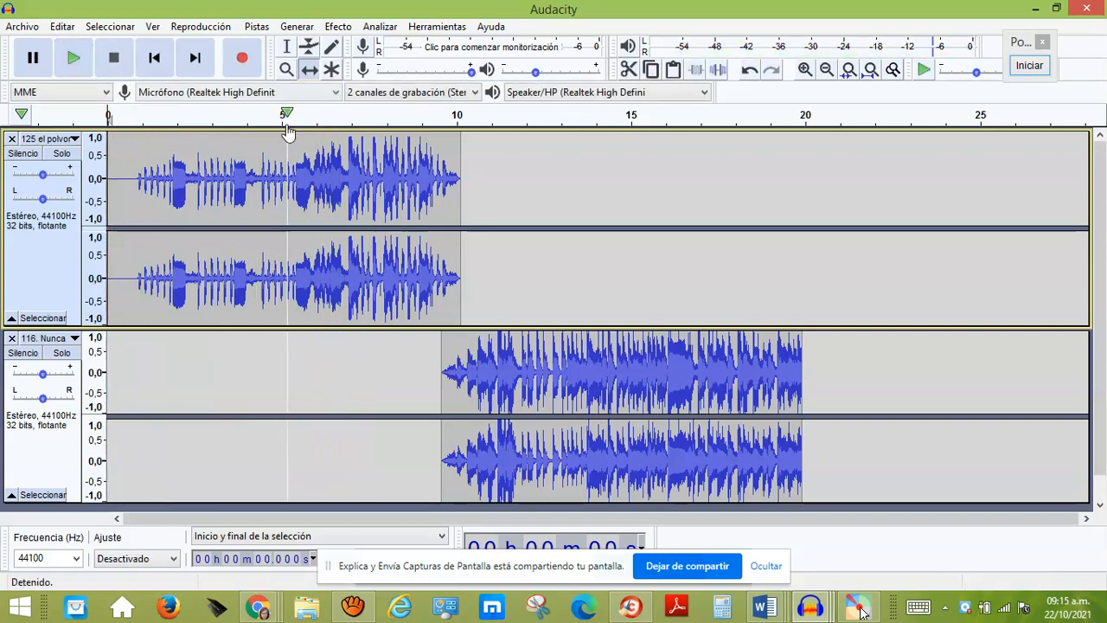
- Select the first fragment from about 5 to 8 seconds and preview Cambiar velocidad on it at -47 percent
click(287, 46)
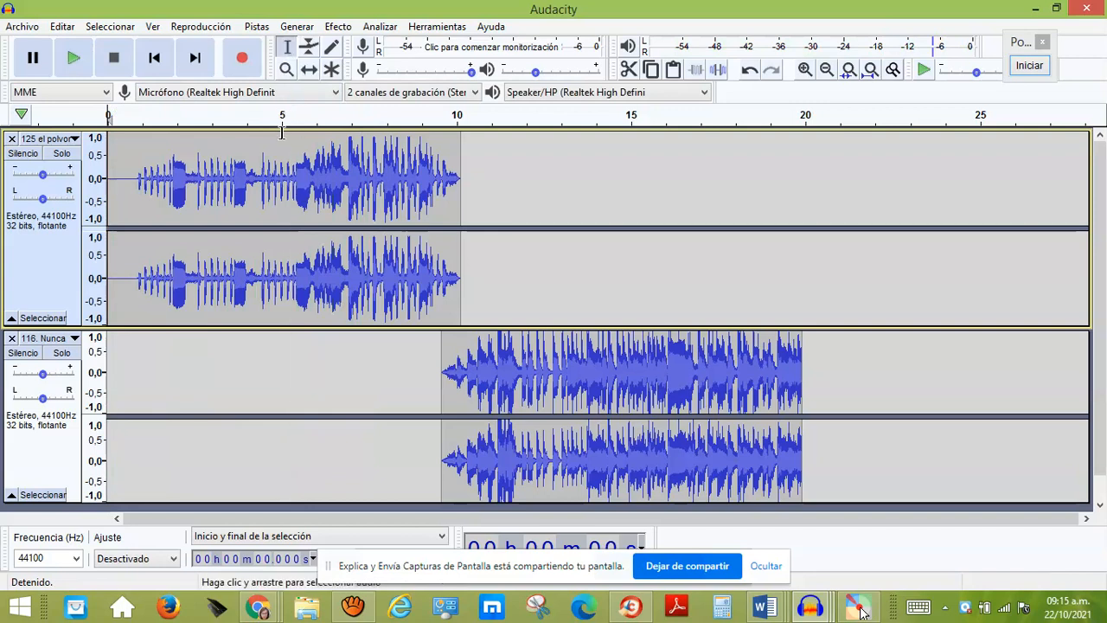
click(282, 133)
drag(282, 135, 386, 139)
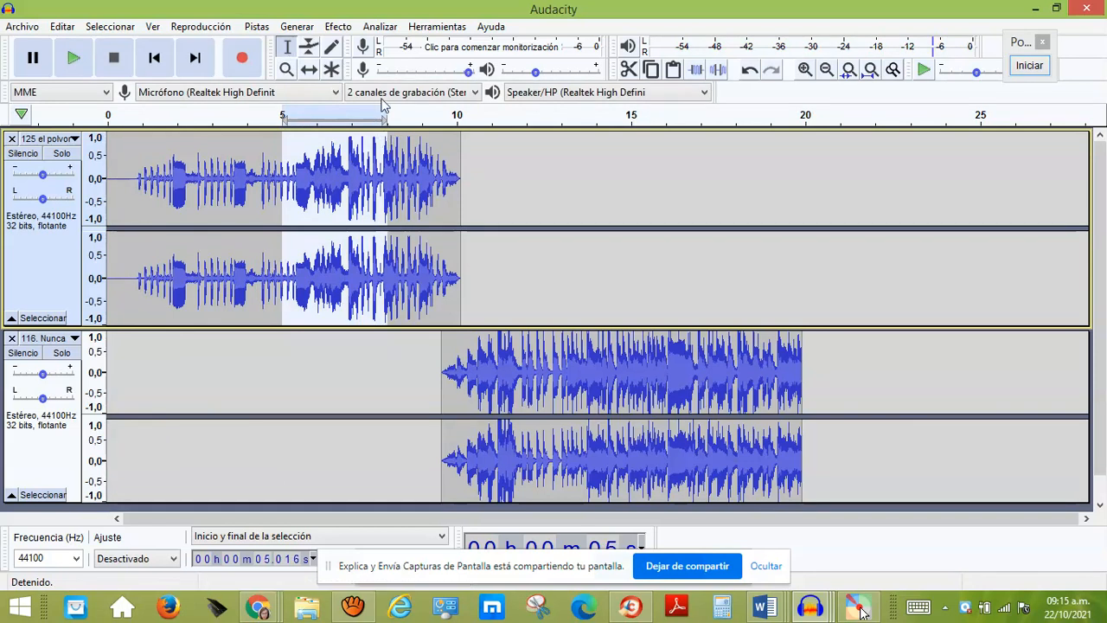
click(339, 26)
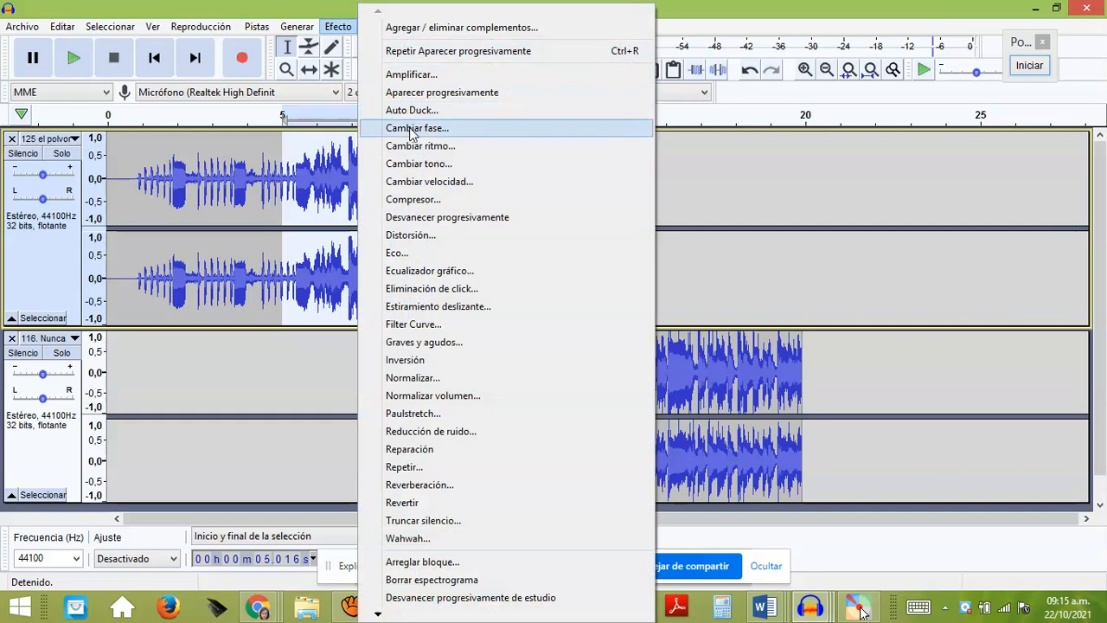
click(422, 187)
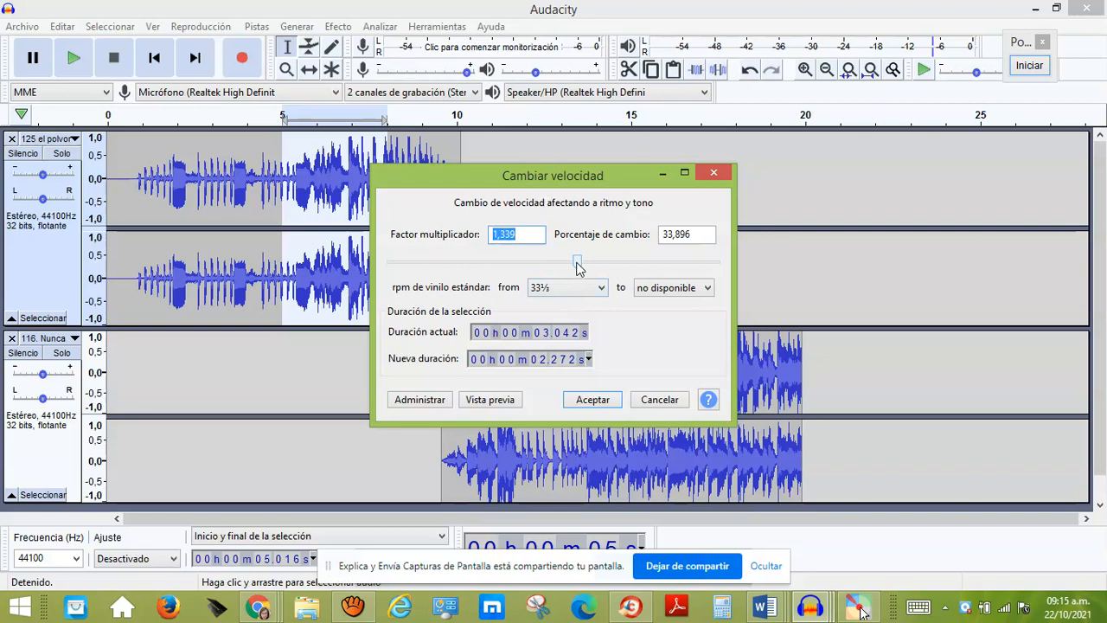
drag(578, 263, 475, 268)
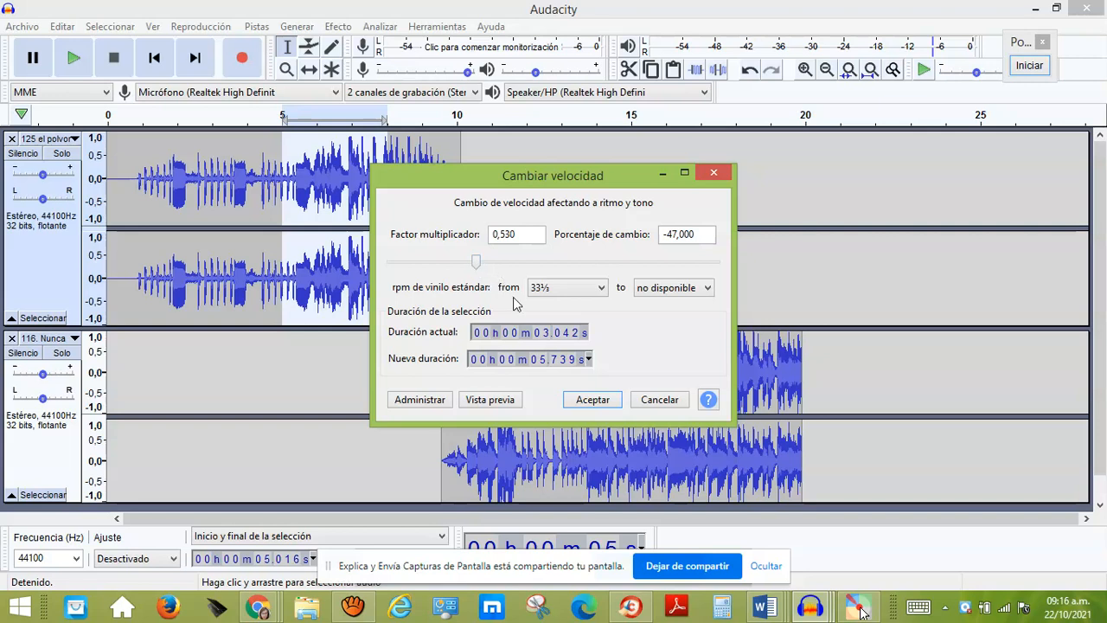
click(492, 403)
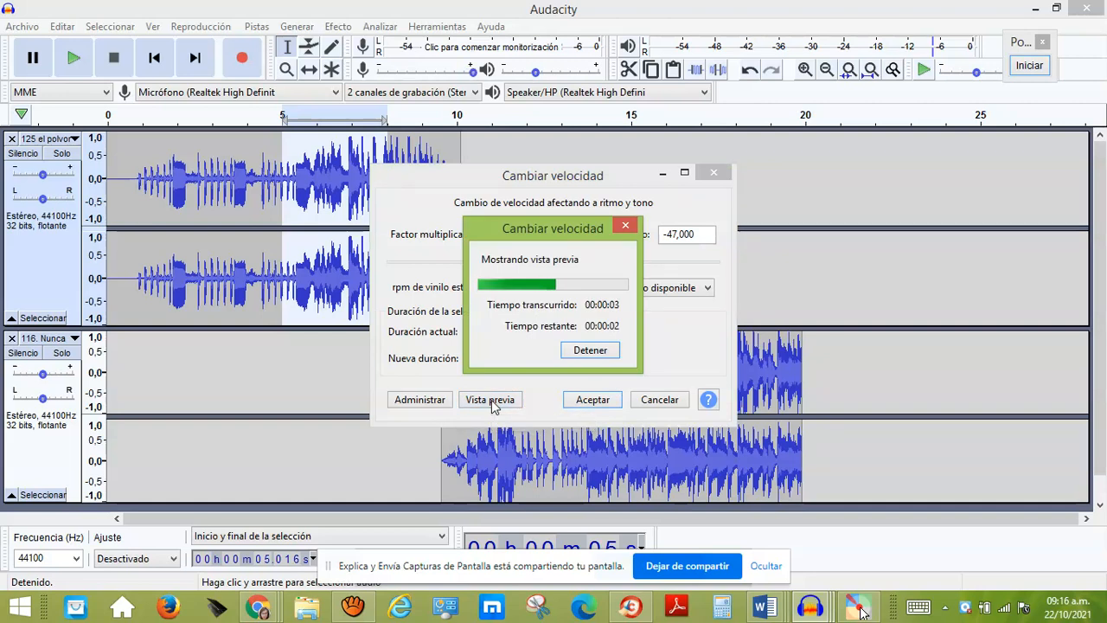
click(586, 350)
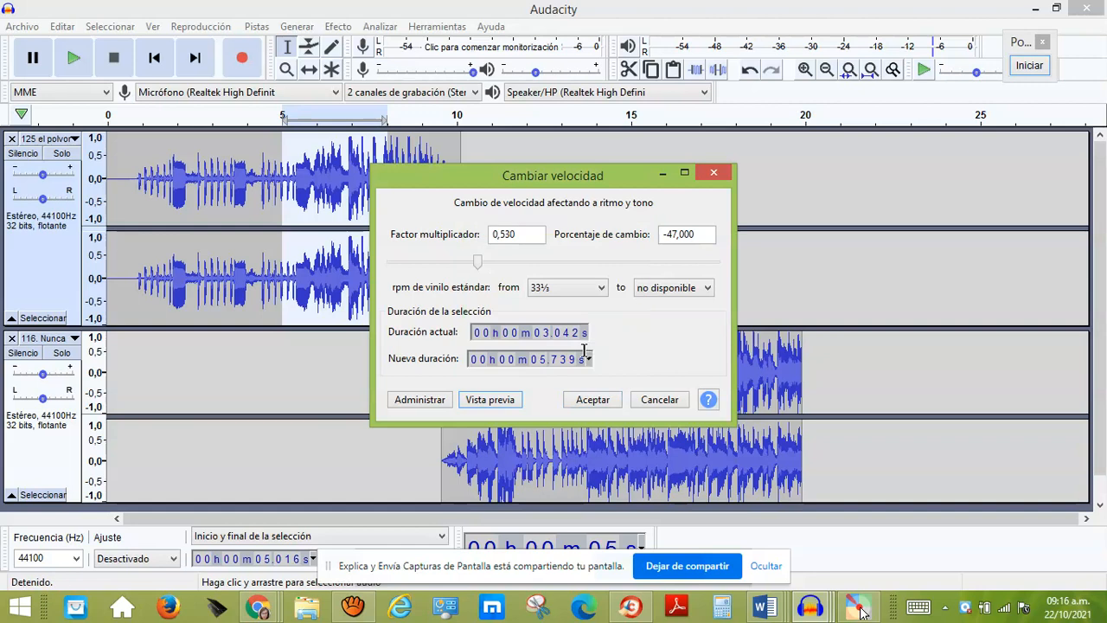
- Preview the speed change at -26, 102,073 and 46,102 percent, and leave the effect without applying it
click(480, 264)
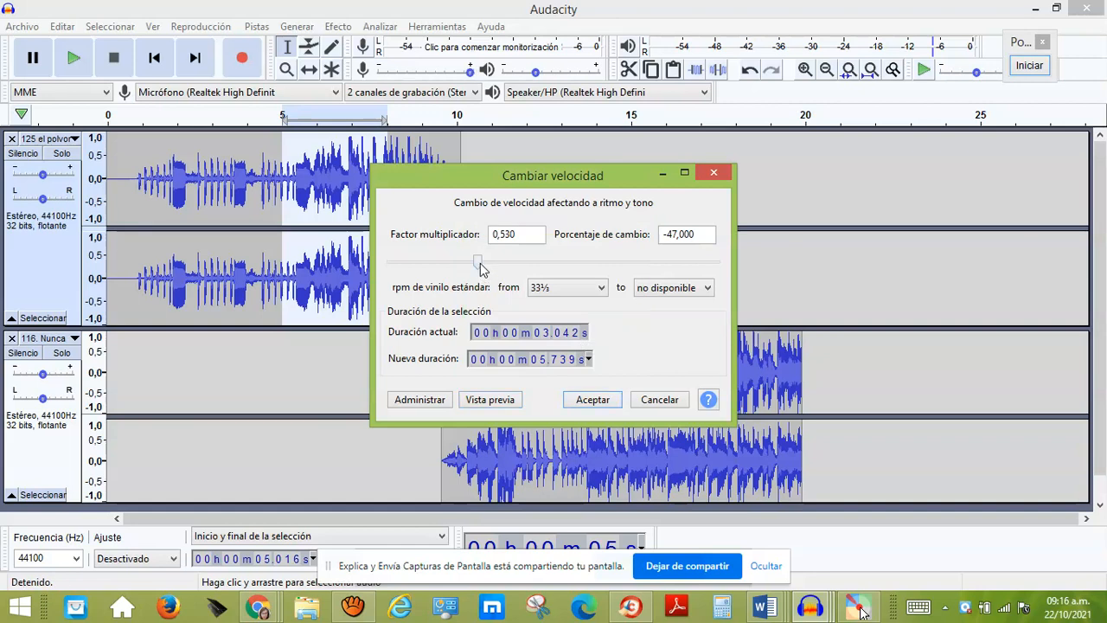
drag(480, 263, 510, 263)
click(503, 401)
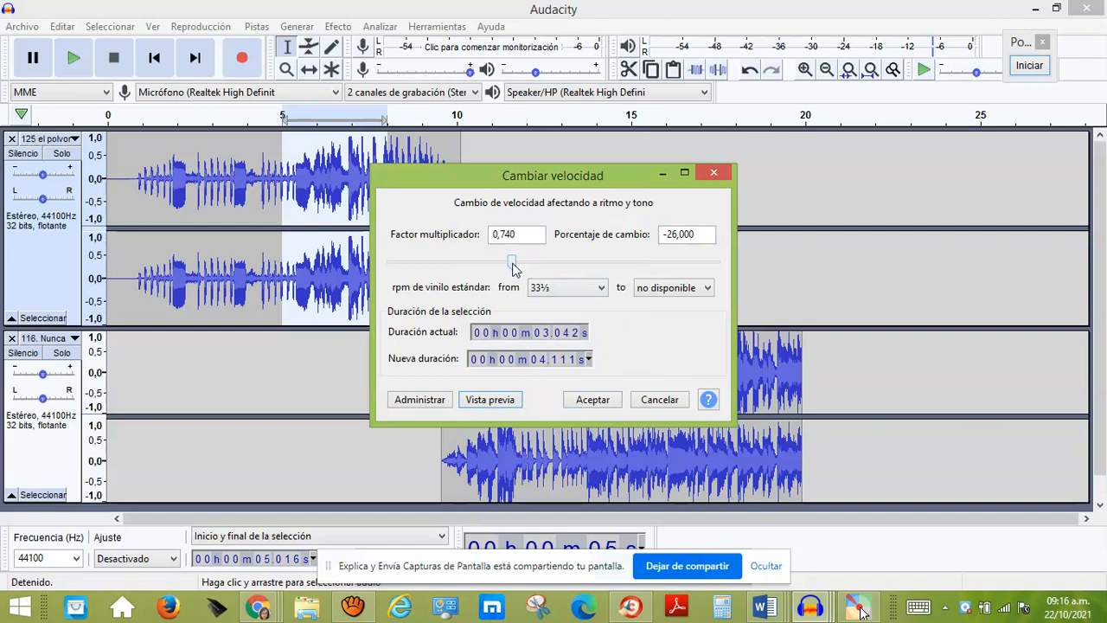
drag(512, 265, 613, 270)
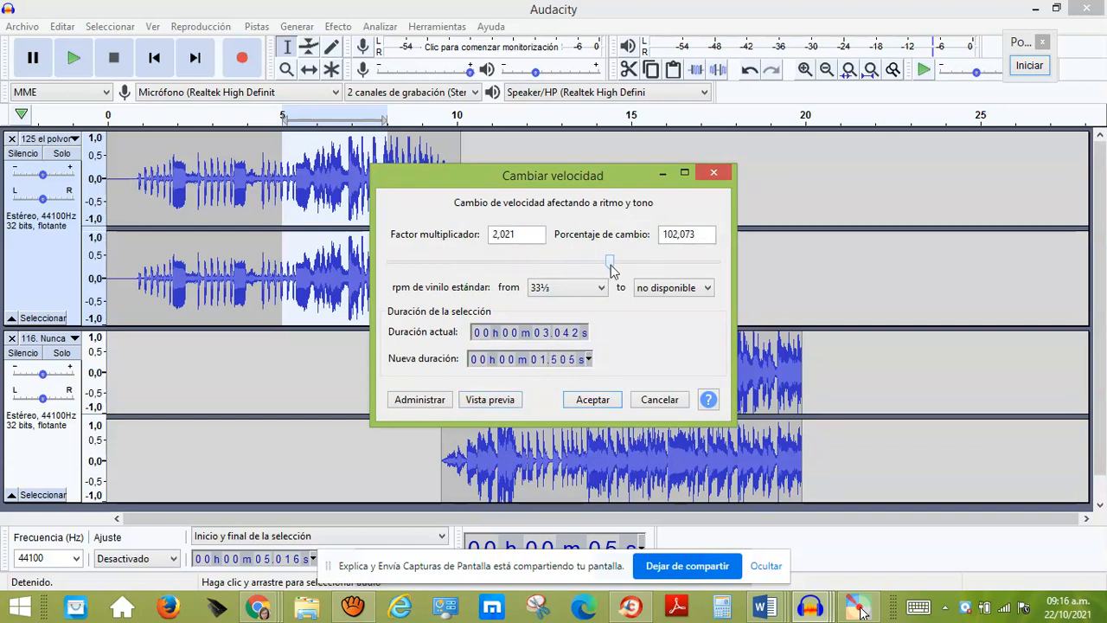
click(500, 401)
drag(611, 270, 583, 269)
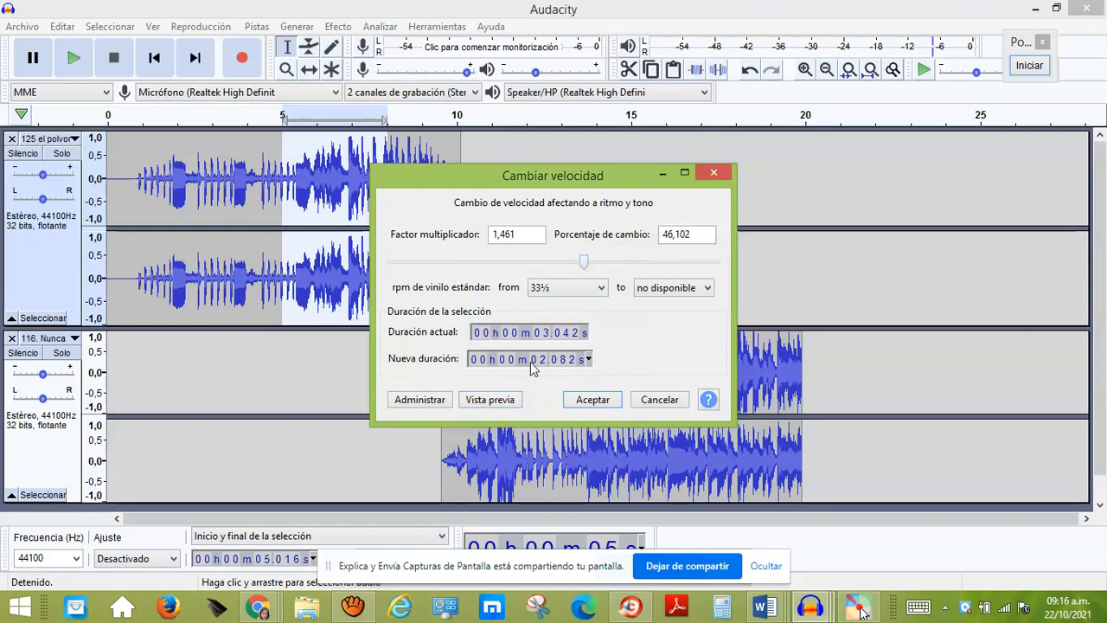
click(494, 403)
click(657, 399)
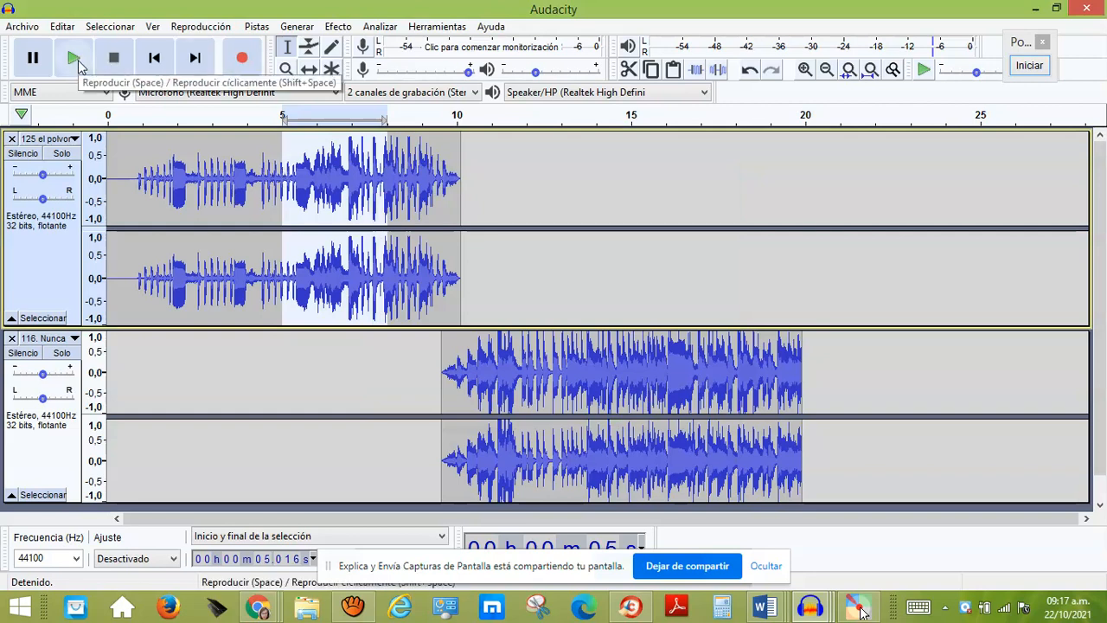
- Listen to the original selection and preview Cambiar tono on it with a change of 17,439 percent
click(75, 59)
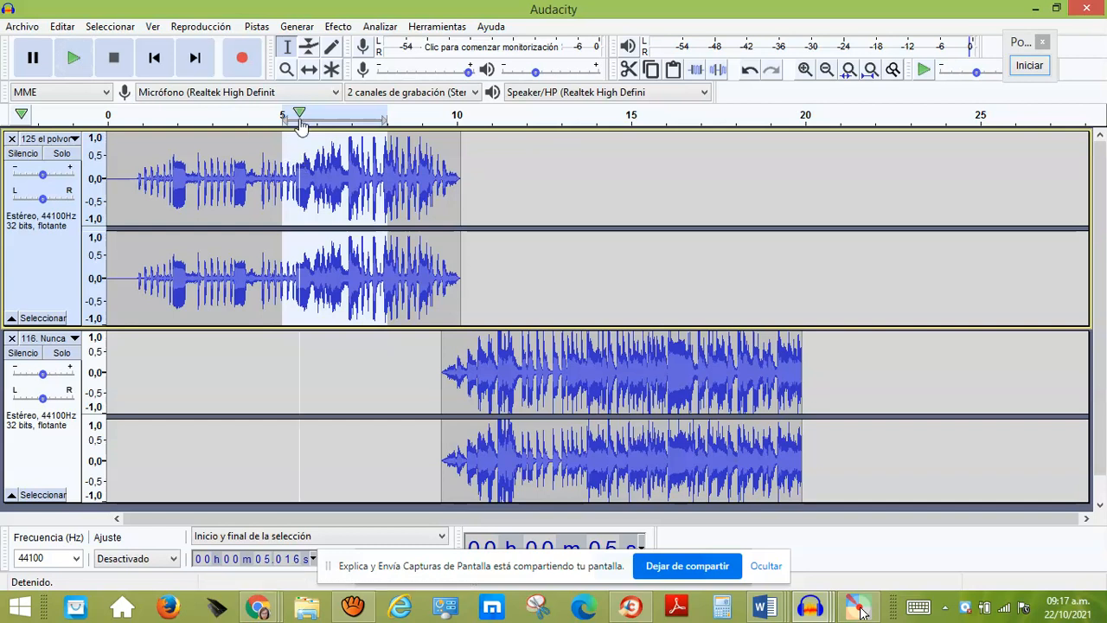
click(338, 31)
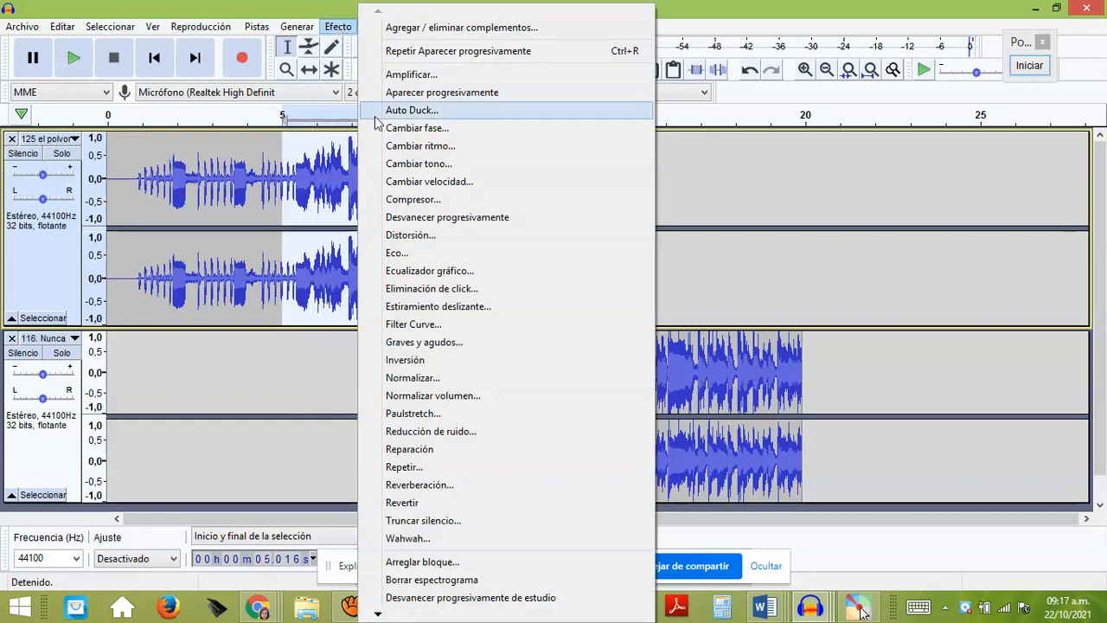
click(410, 164)
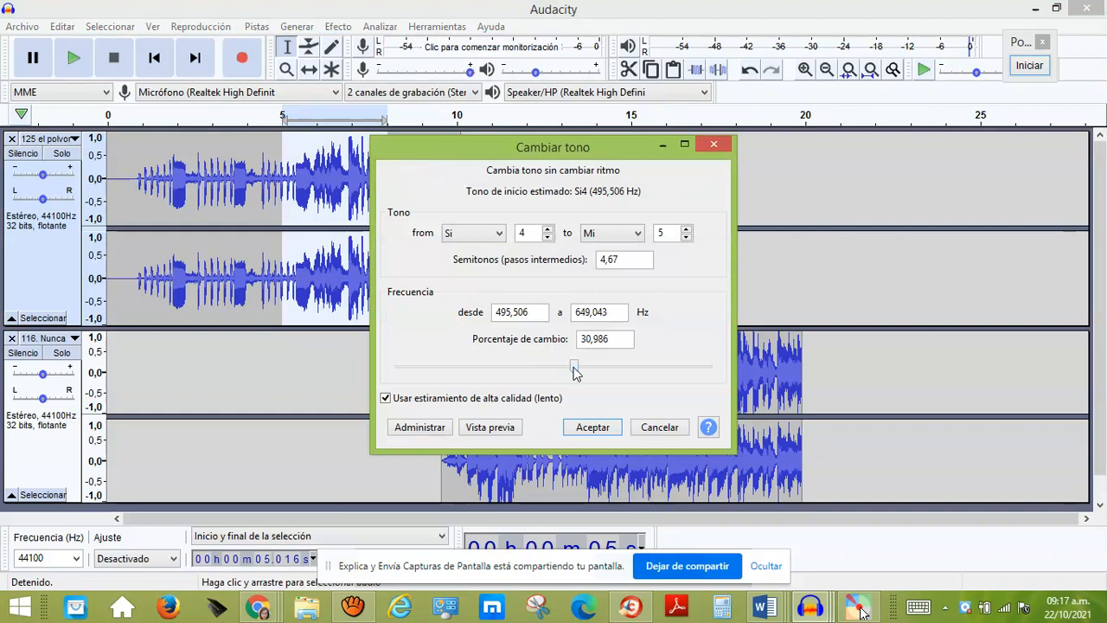
drag(575, 368, 566, 368)
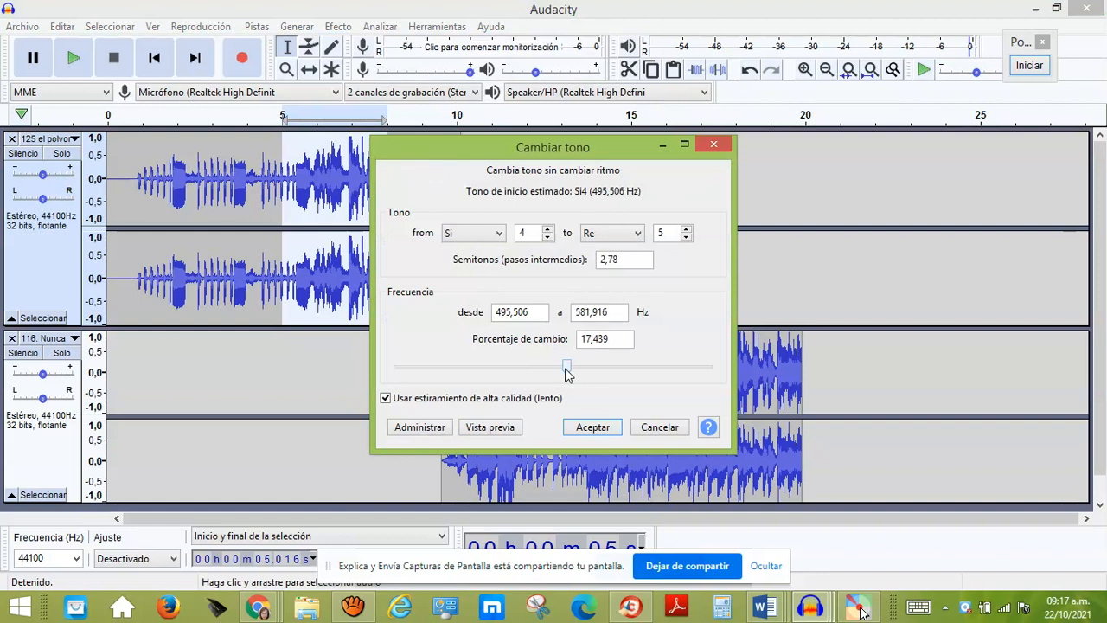
click(493, 429)
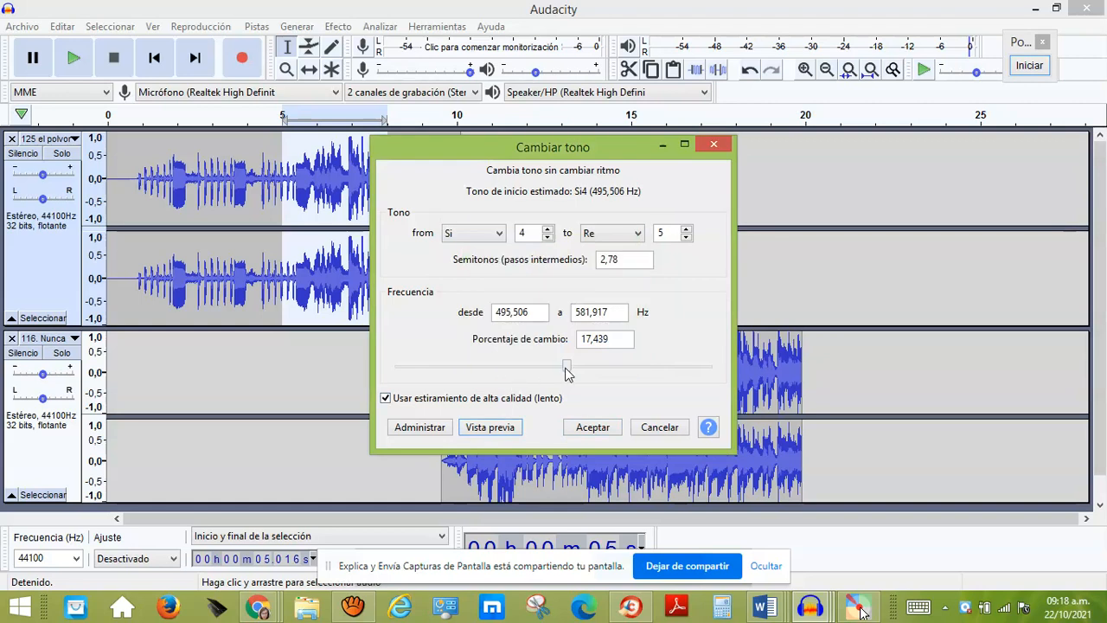
- Preview the pitch change at 55,790 and 183,780 percent, and leave the effect without applying it
drag(566, 368, 588, 369)
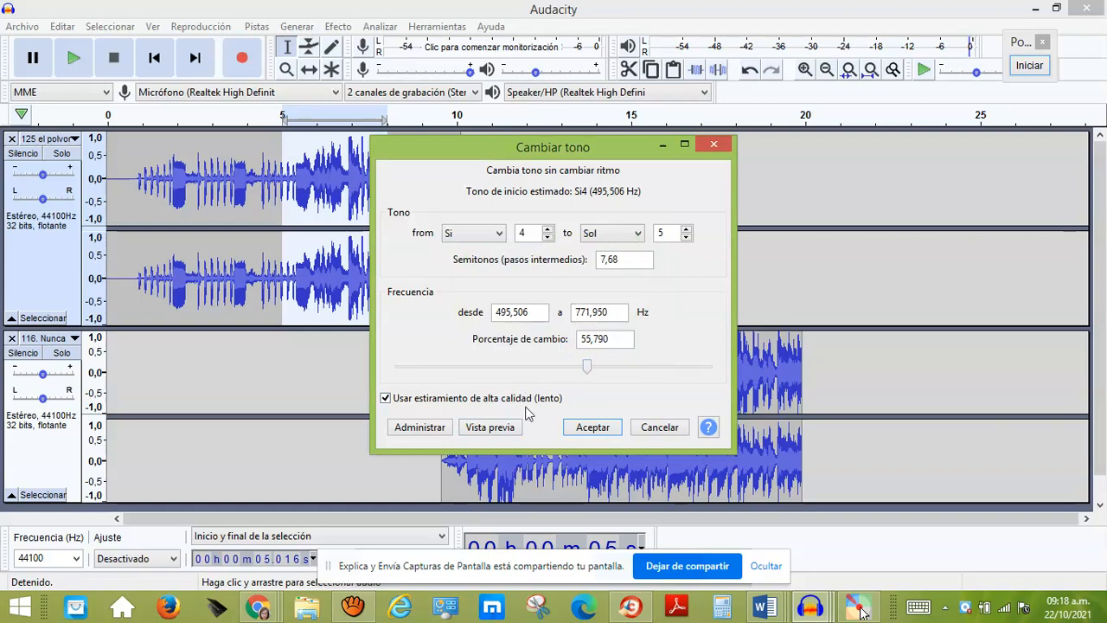
click(504, 430)
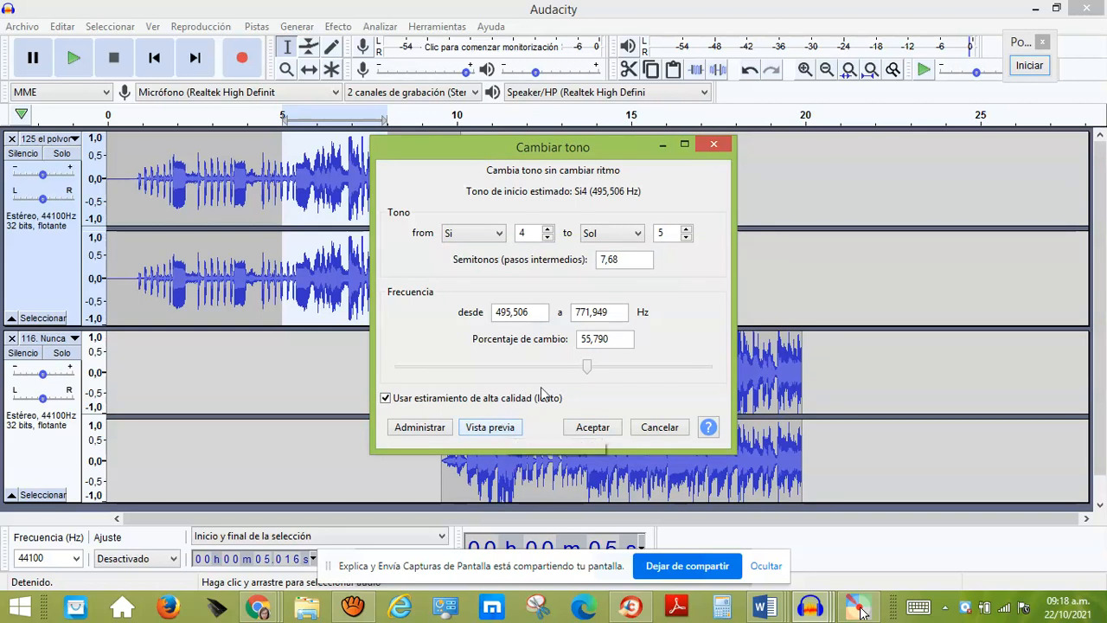
click(586, 372)
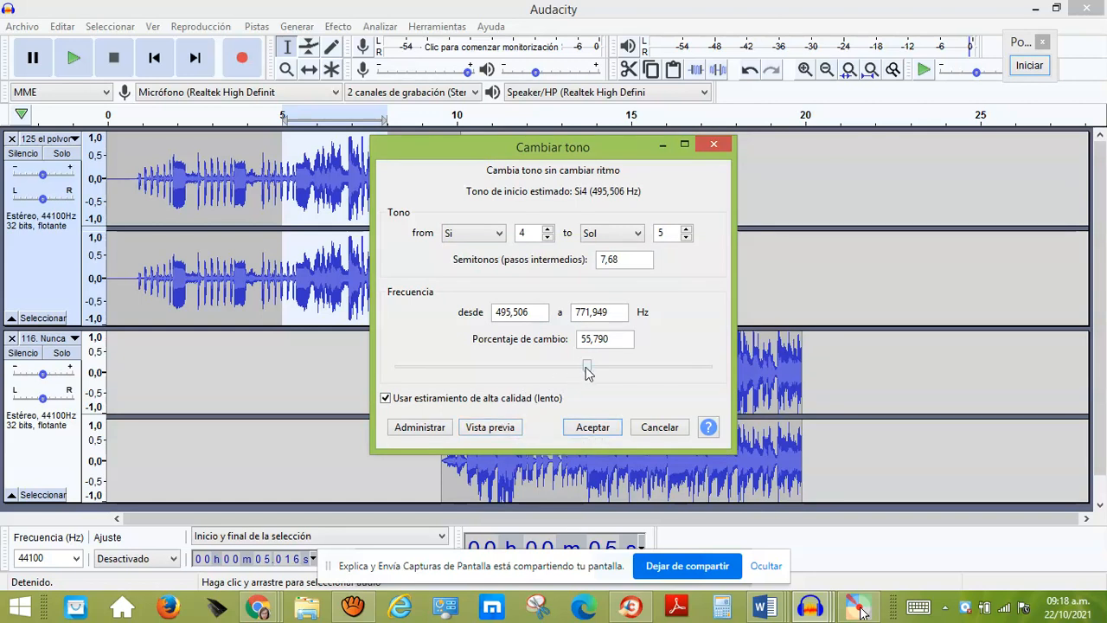
drag(587, 372, 582, 372)
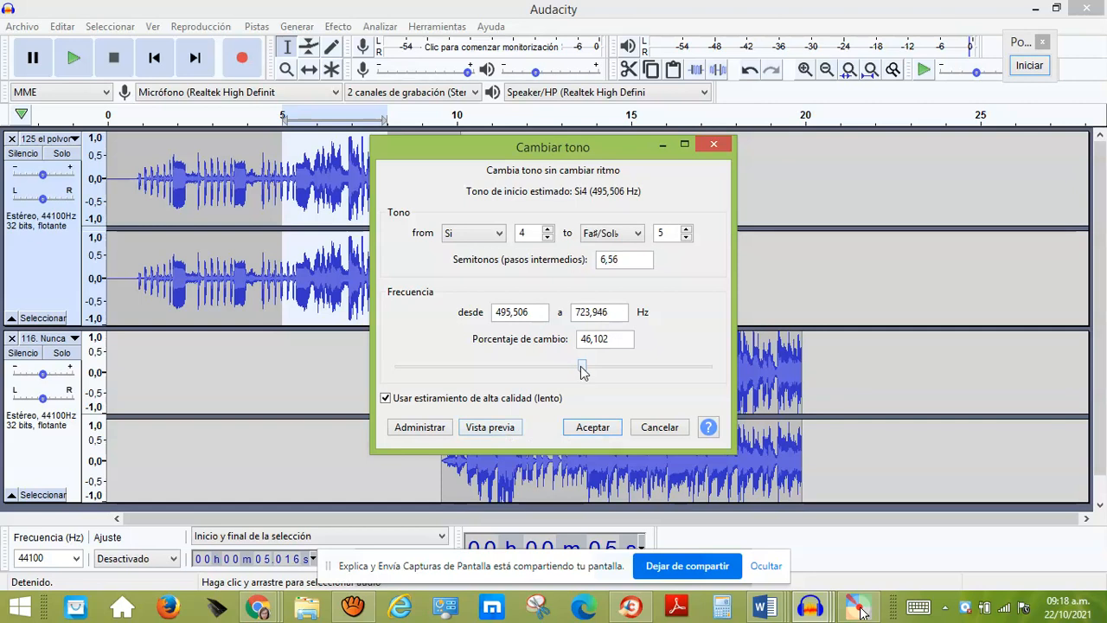
drag(581, 369, 638, 369)
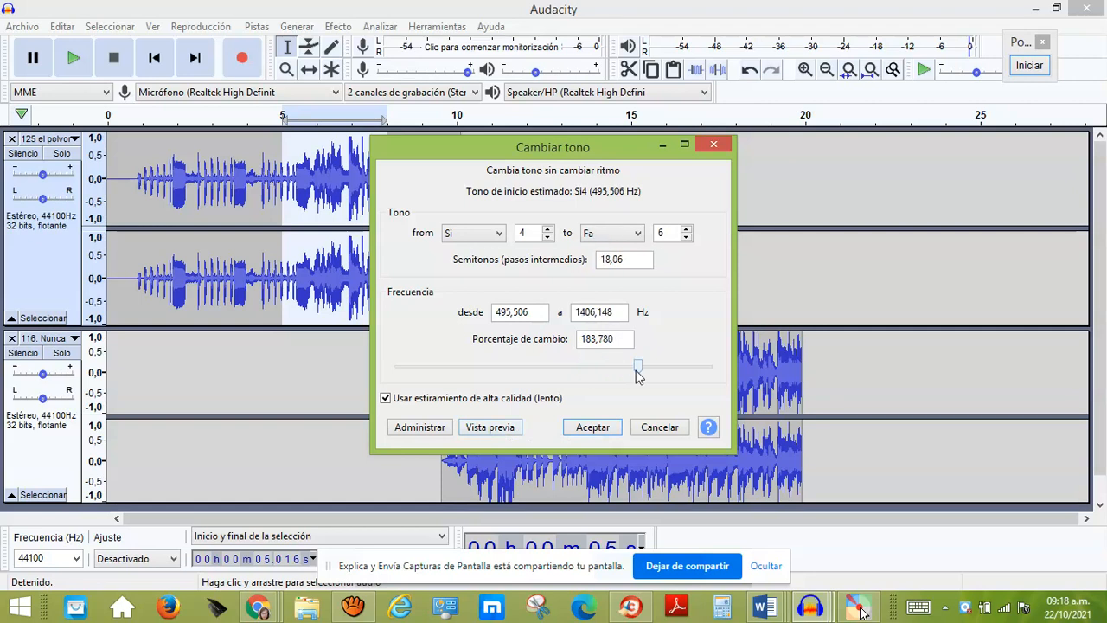
click(490, 427)
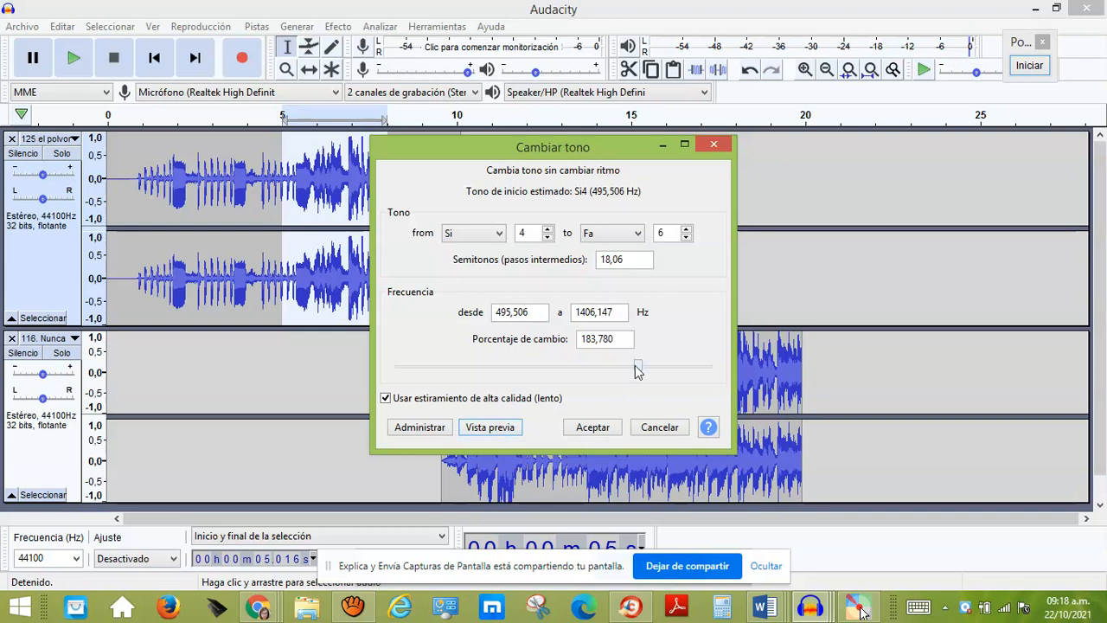
drag(638, 370, 616, 372)
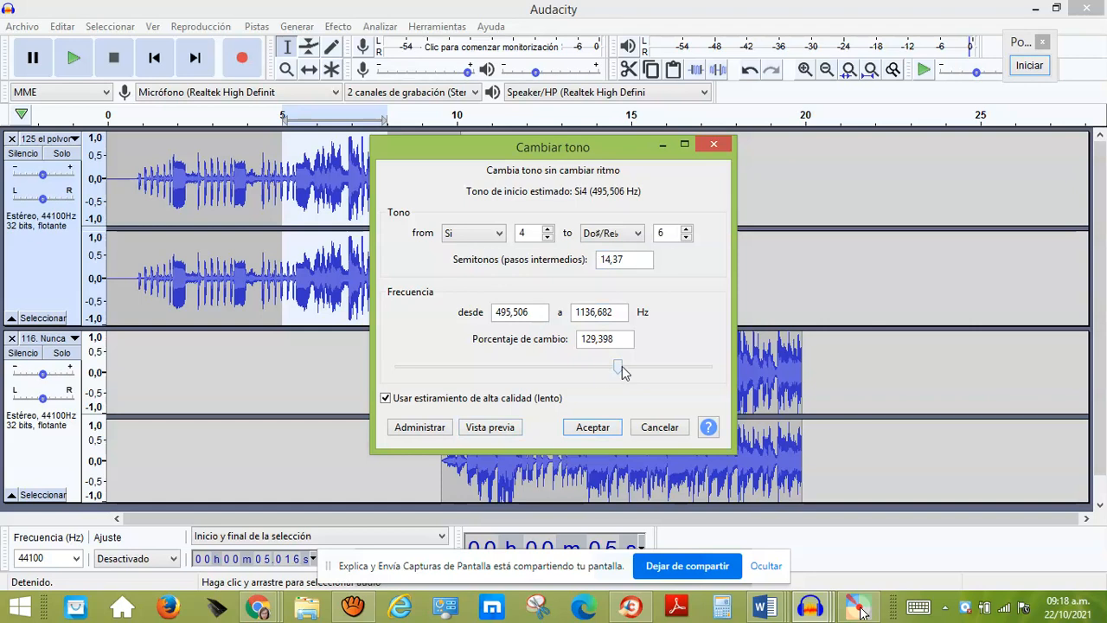
click(657, 427)
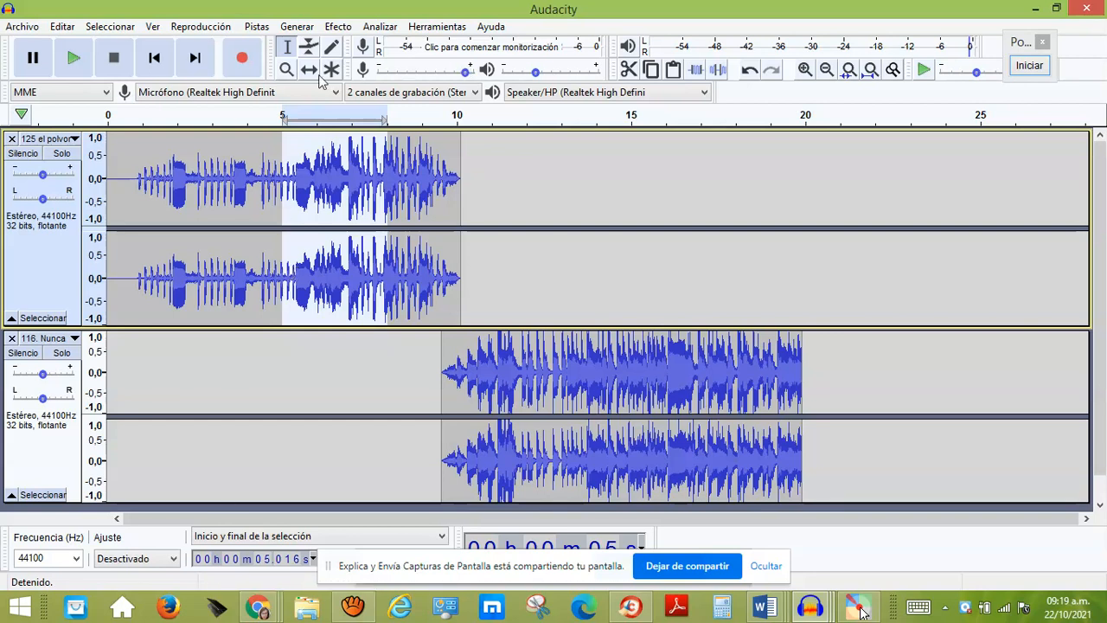
click(338, 27)
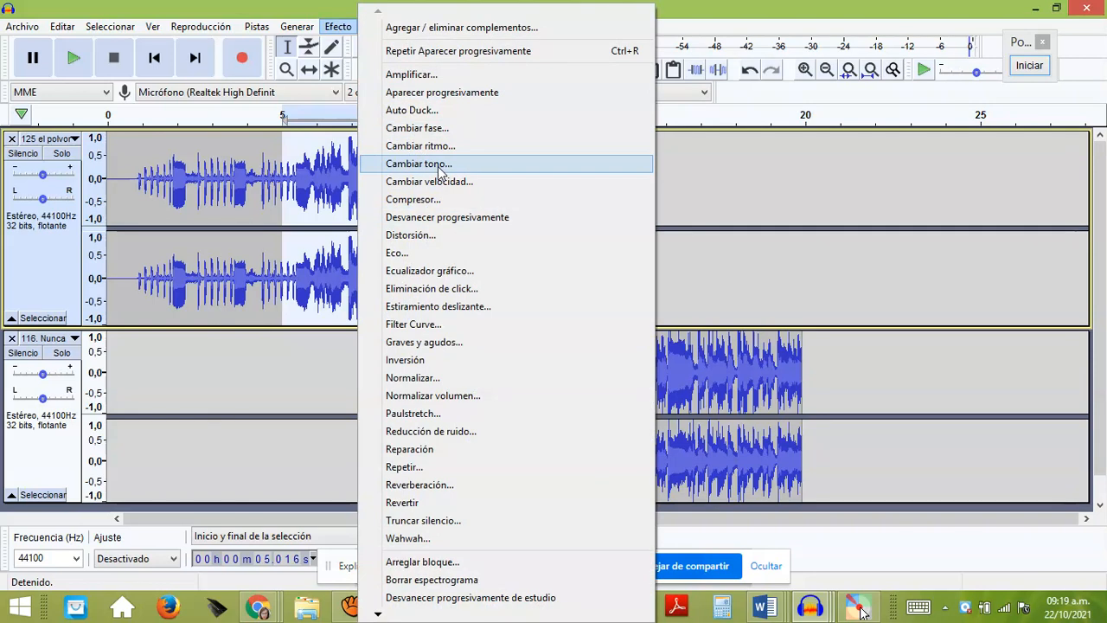
click(707, 197)
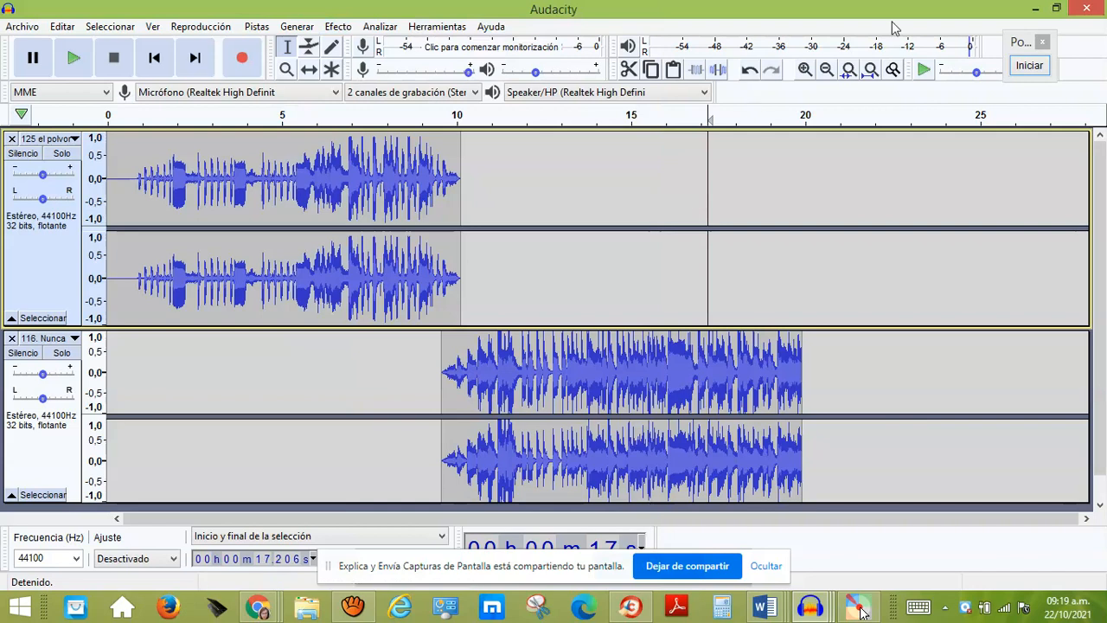
- Look through the sound effect files in the desktop folder ARCHIVOS PRACTICA 3, and return to the mix project in Audacity
click(1038, 11)
click(1039, 11)
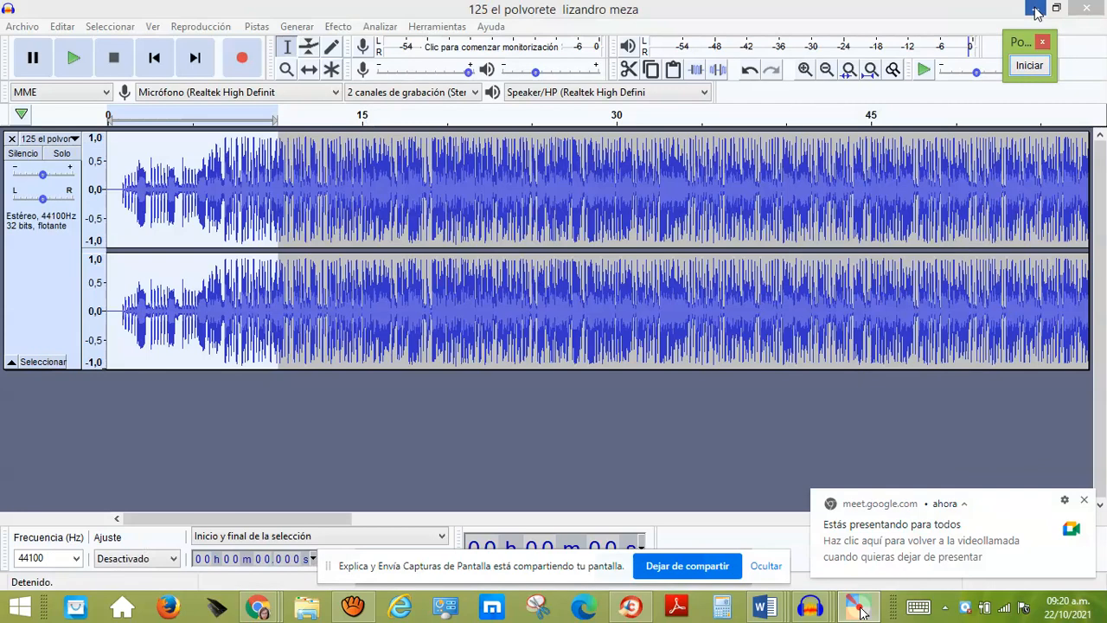
click(1038, 10)
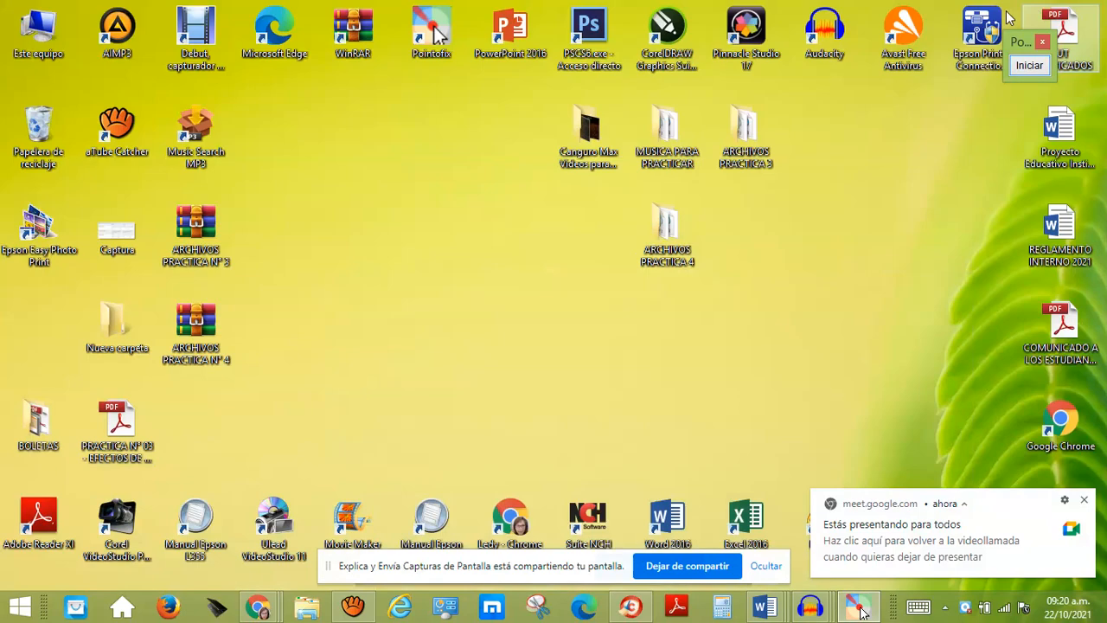
double_click(746, 138)
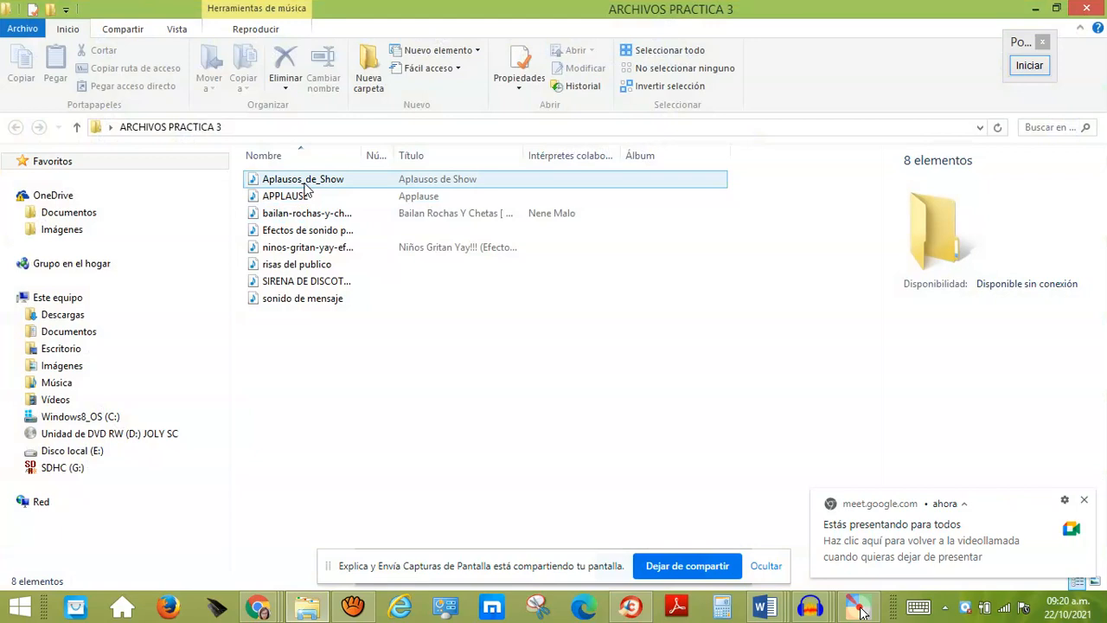
click(1036, 11)
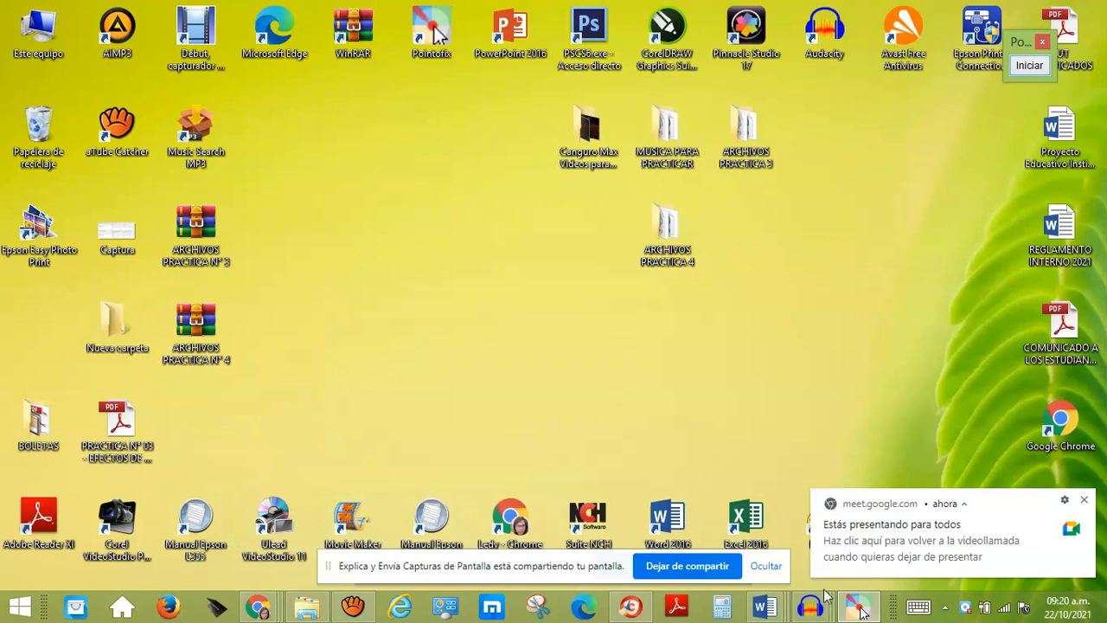
mouse_move(824, 597)
click(828, 532)
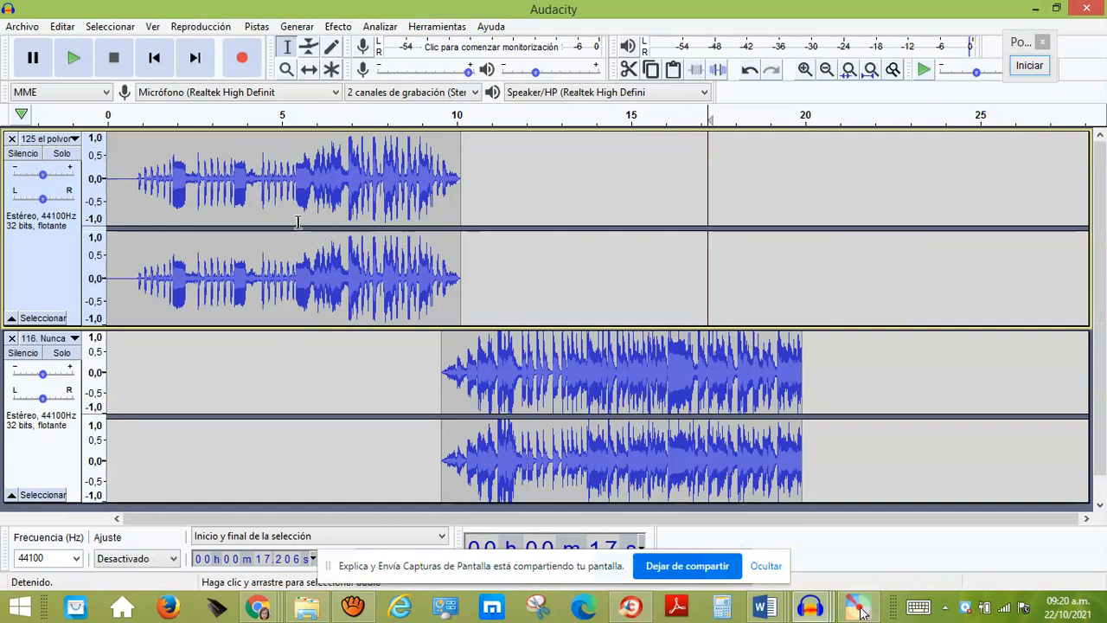
- Open the sound effect SIRENA DE DISCOTECA from the desktop folder ARCHIVOS PRACTICA 3 in its own project window
scroll(385, 394, down, 1)
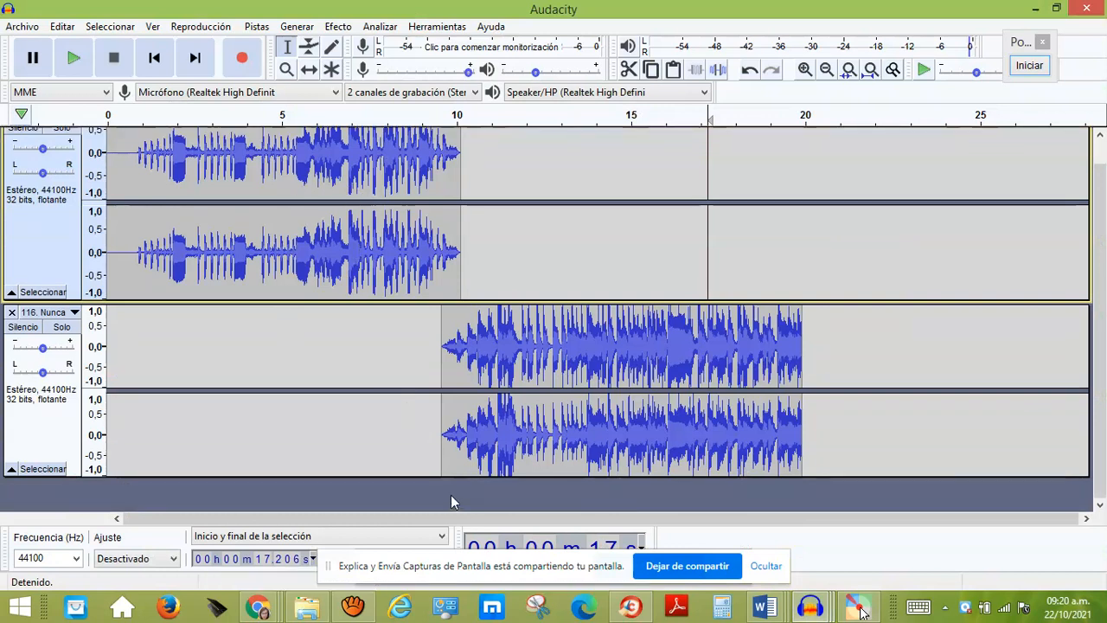
click(28, 28)
click(41, 64)
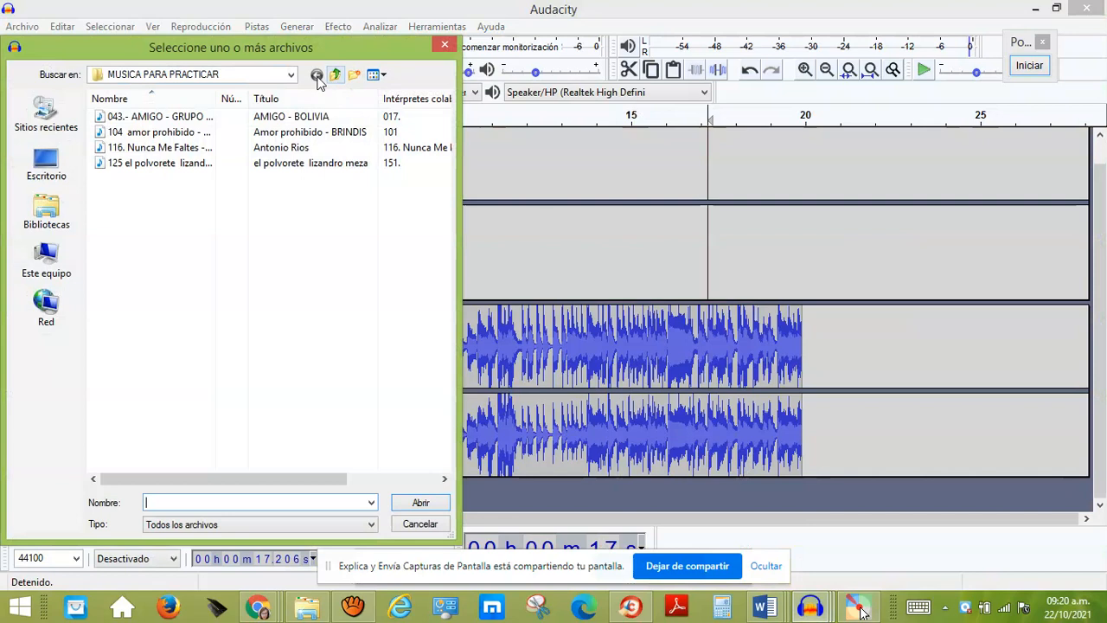
click(46, 165)
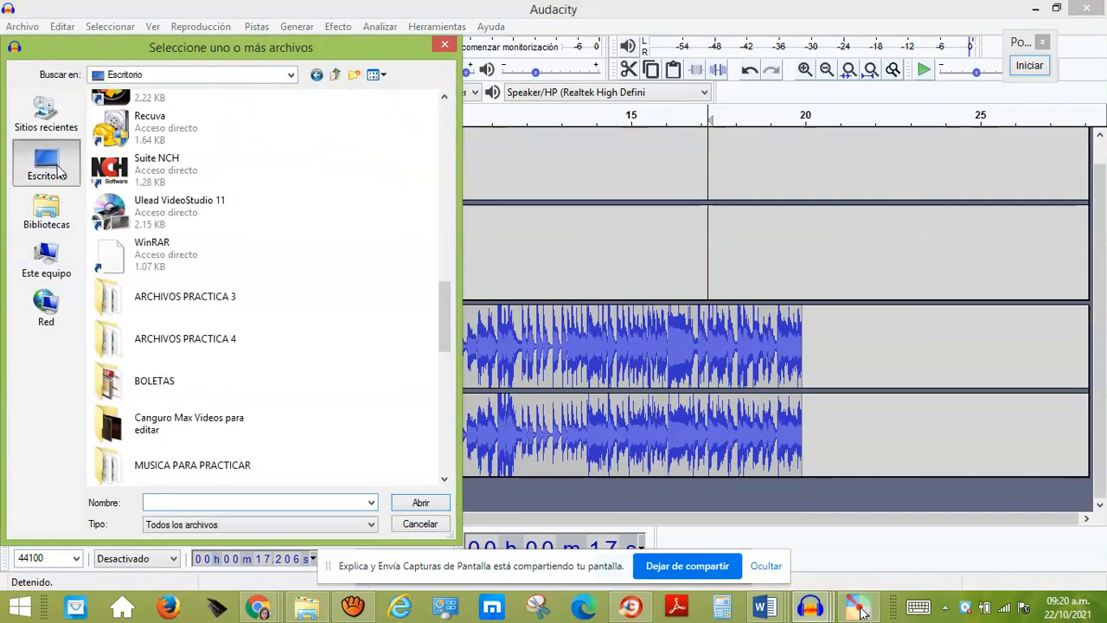
double_click(205, 296)
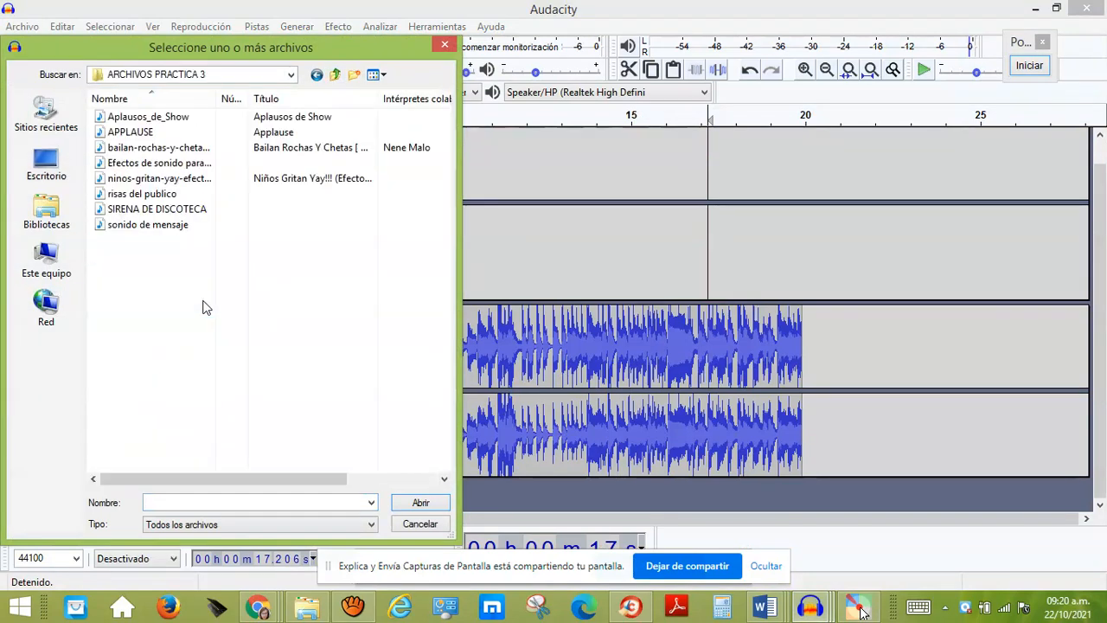
click(146, 213)
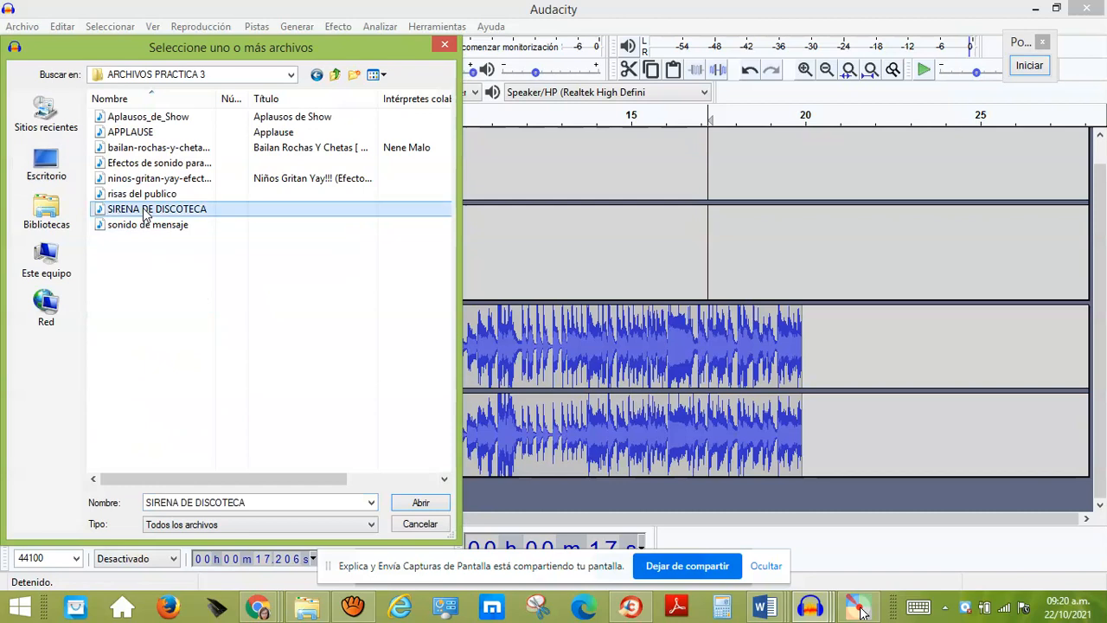
click(418, 501)
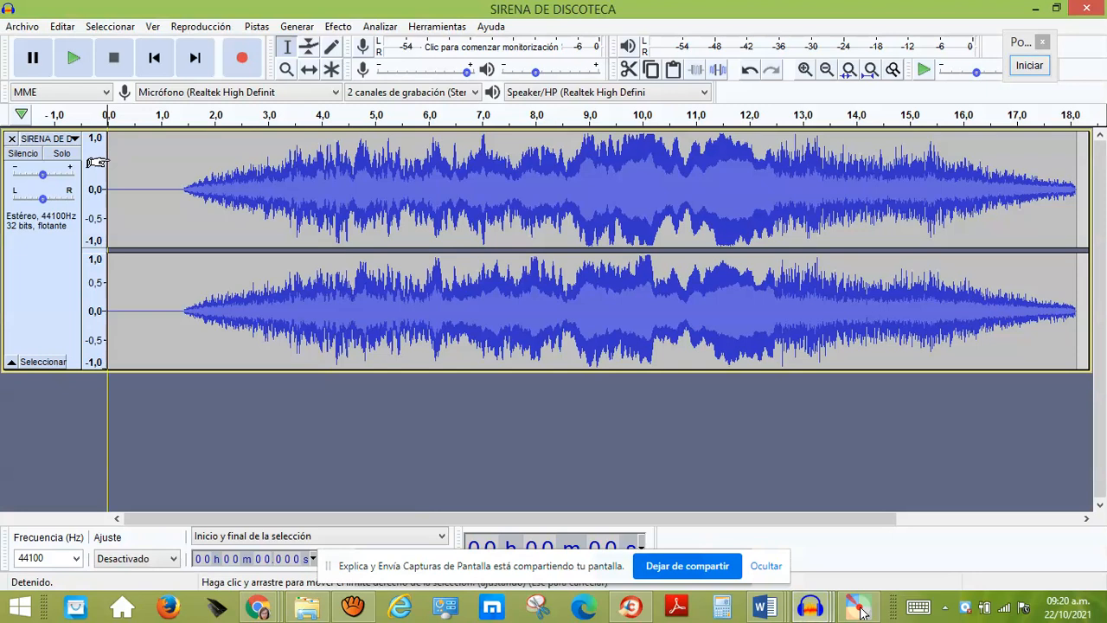
- Copy the whole siren audio and paste it as a new track below the two songs in the mix project
drag(95, 162, 1063, 213)
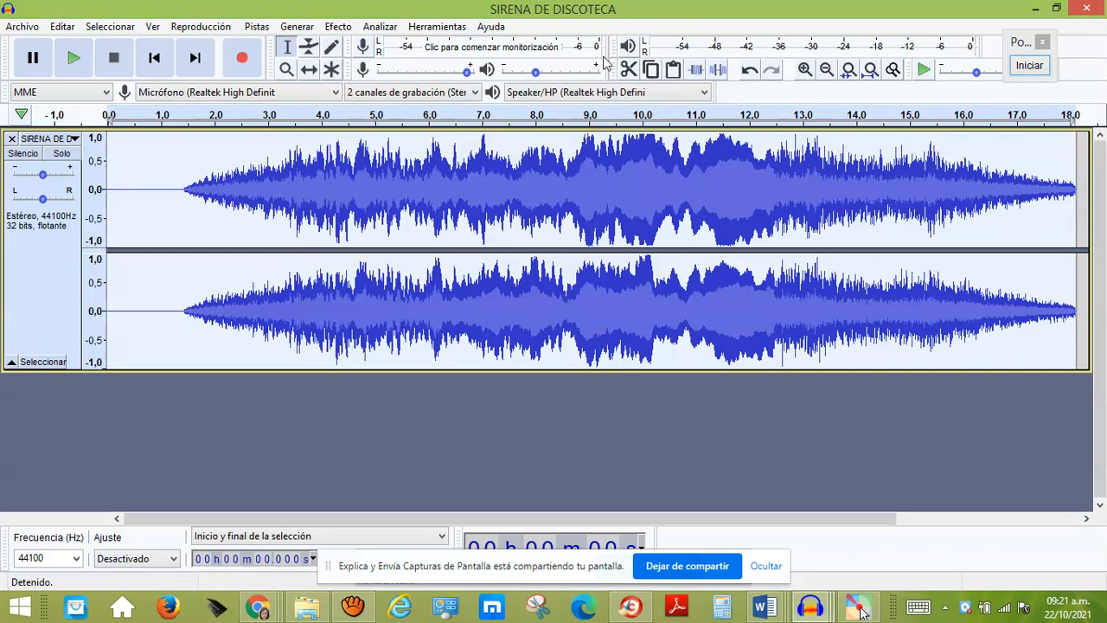
click(810, 605)
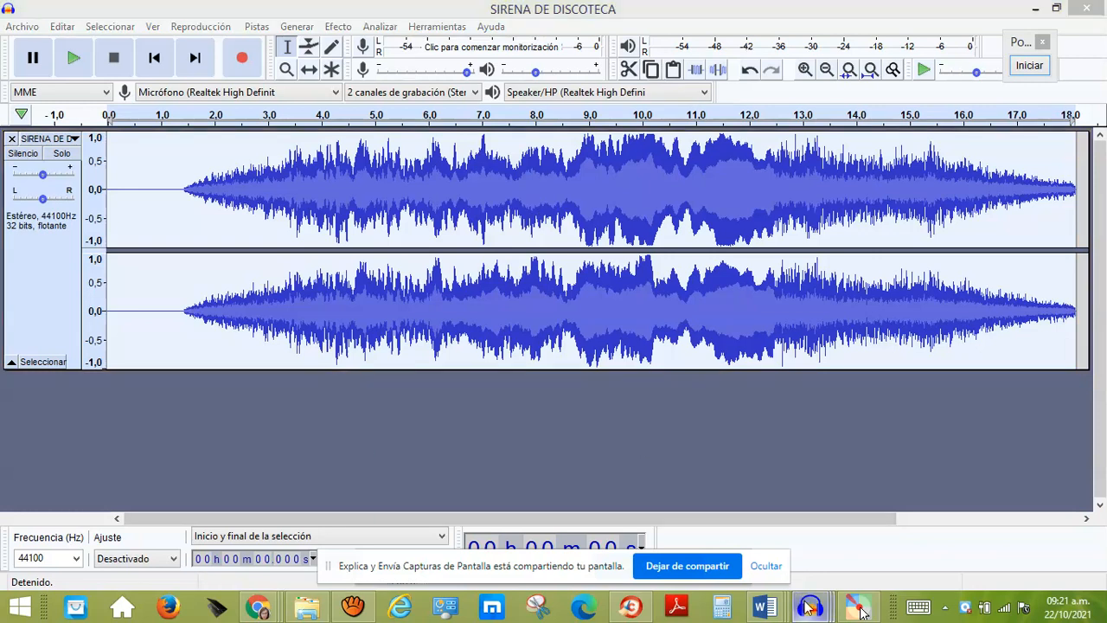
click(686, 523)
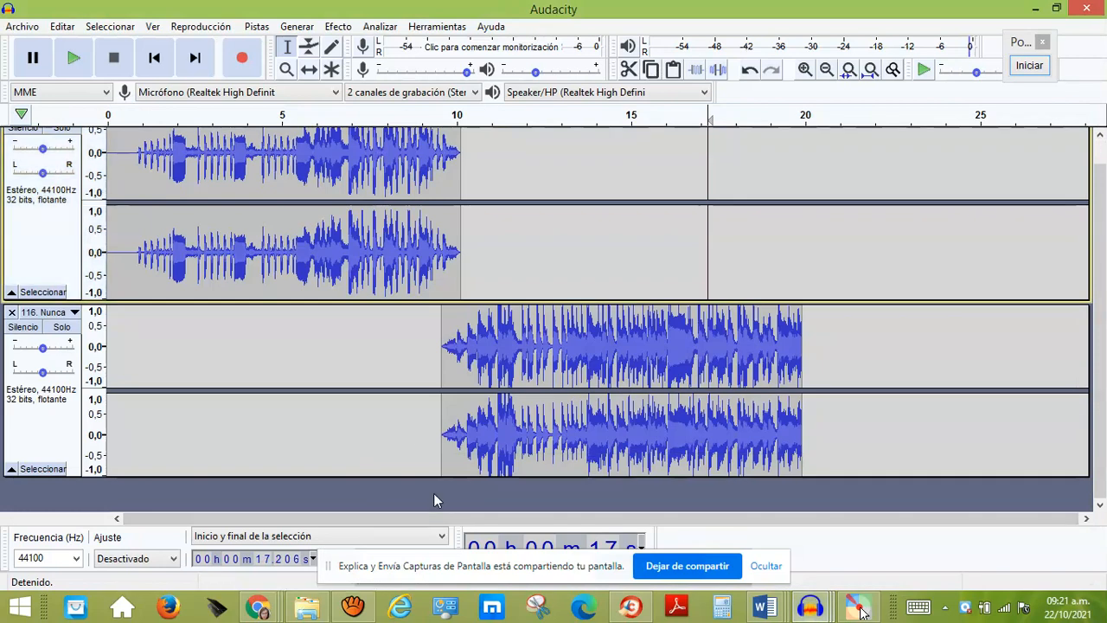
click(673, 69)
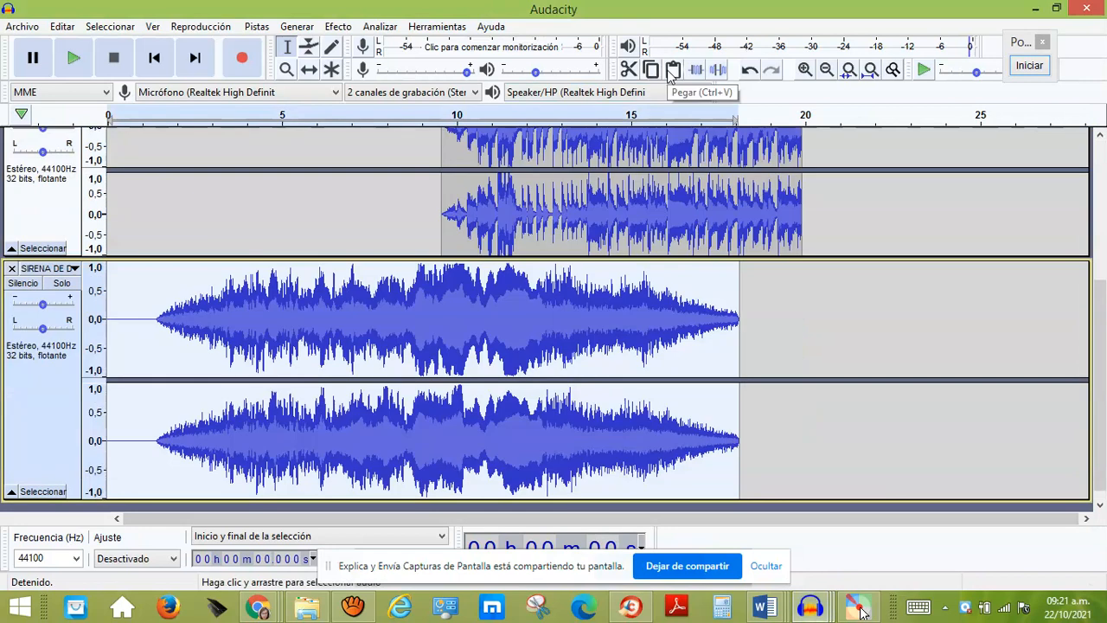
- Shift the siren clip later in time so that it starts at about 4.2 s
scroll(497, 355, up, 2)
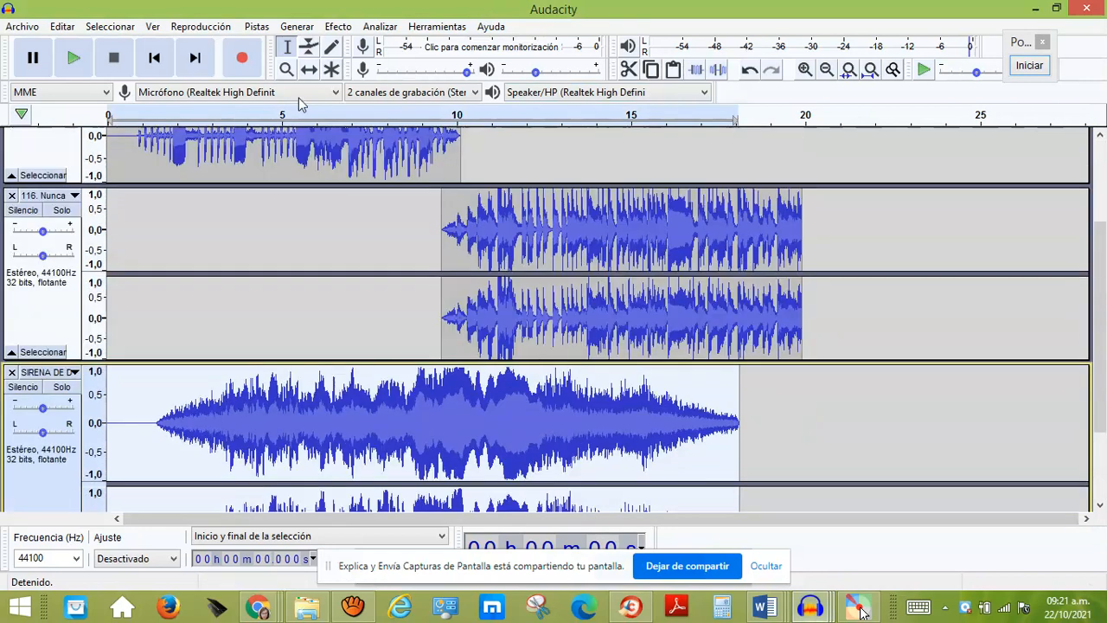
click(309, 72)
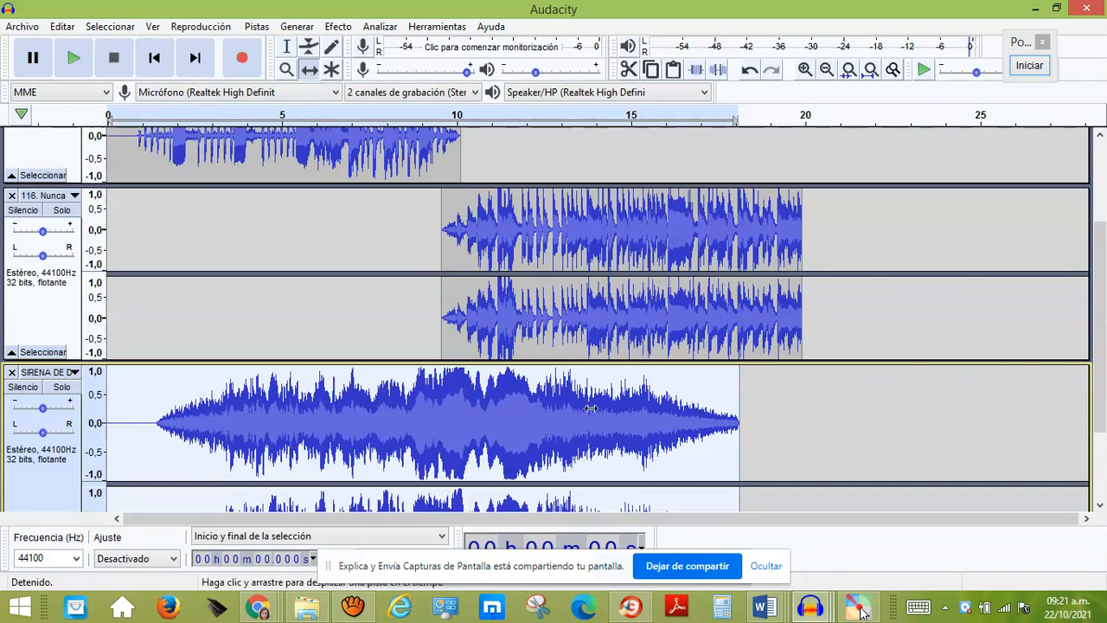
drag(193, 385, 339, 394)
scroll(339, 394, down, 3)
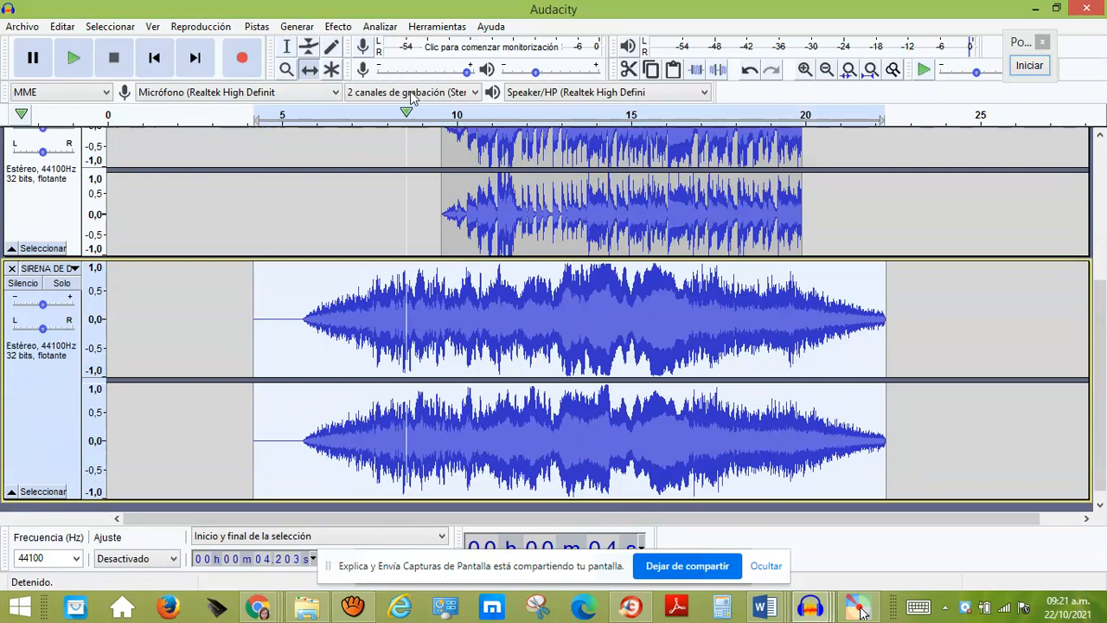
- Delete the opening part of the siren clip, from its start at 4.2 s to about 12.7 s
click(287, 46)
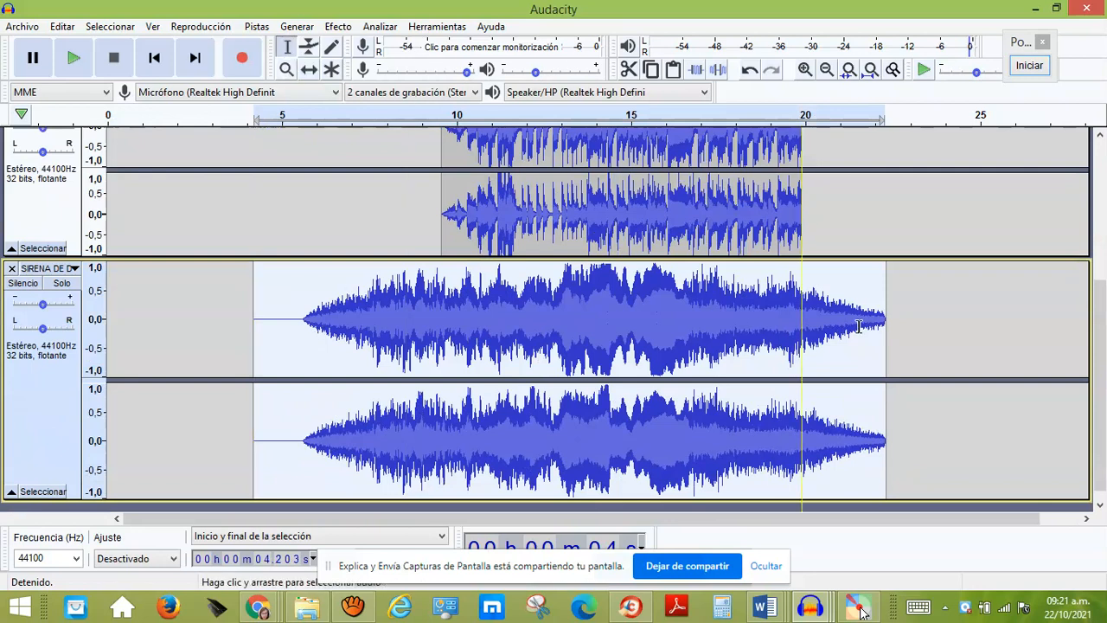
drag(882, 319, 539, 328)
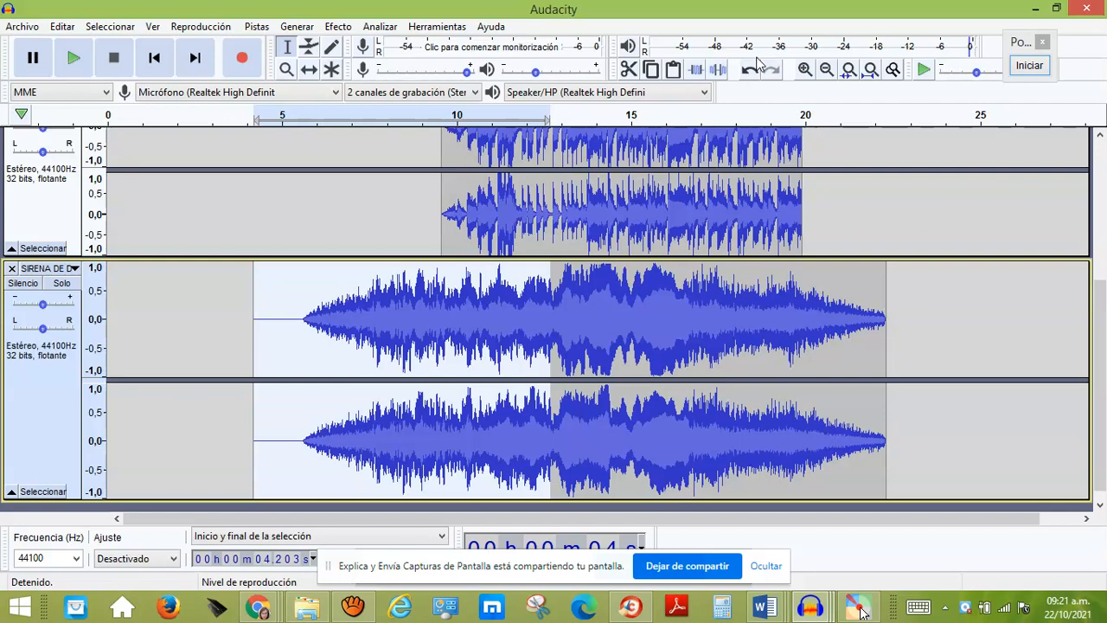
key(Delete)
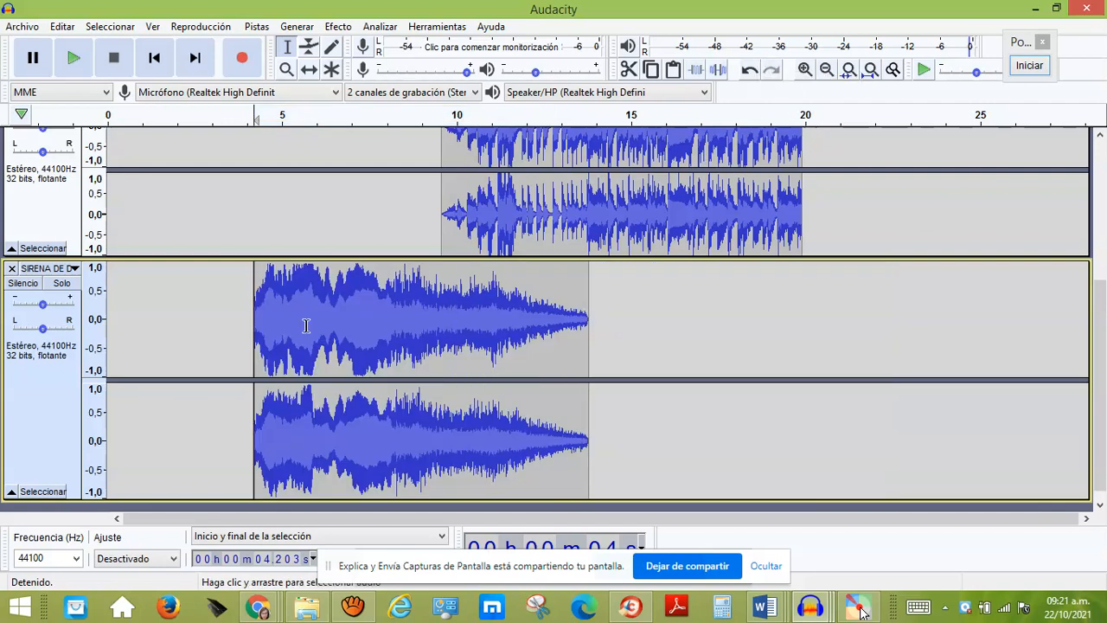
- Shift the trimmed siren clip earlier so that it starts at about 3 s, under the first song
scroll(306, 325, up, 2)
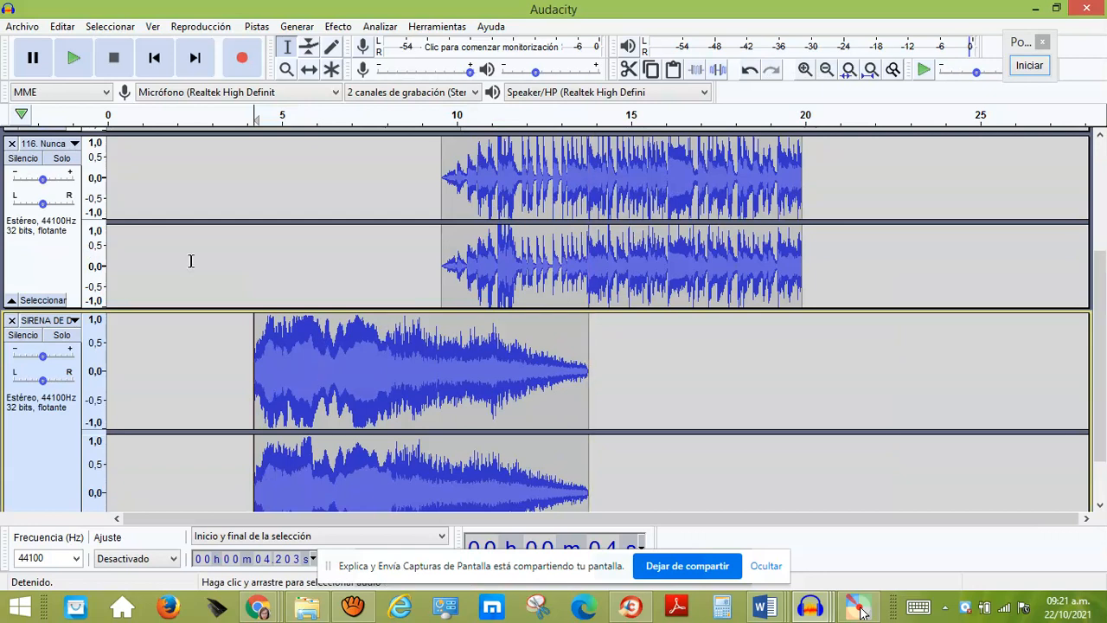
scroll(190, 256, up, 3)
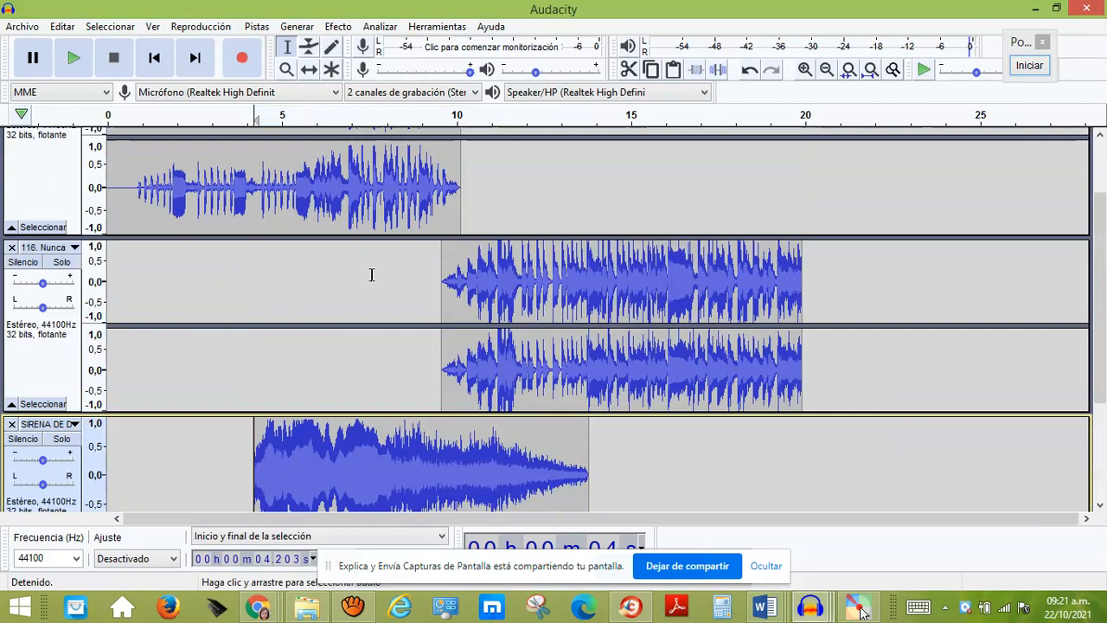
click(309, 72)
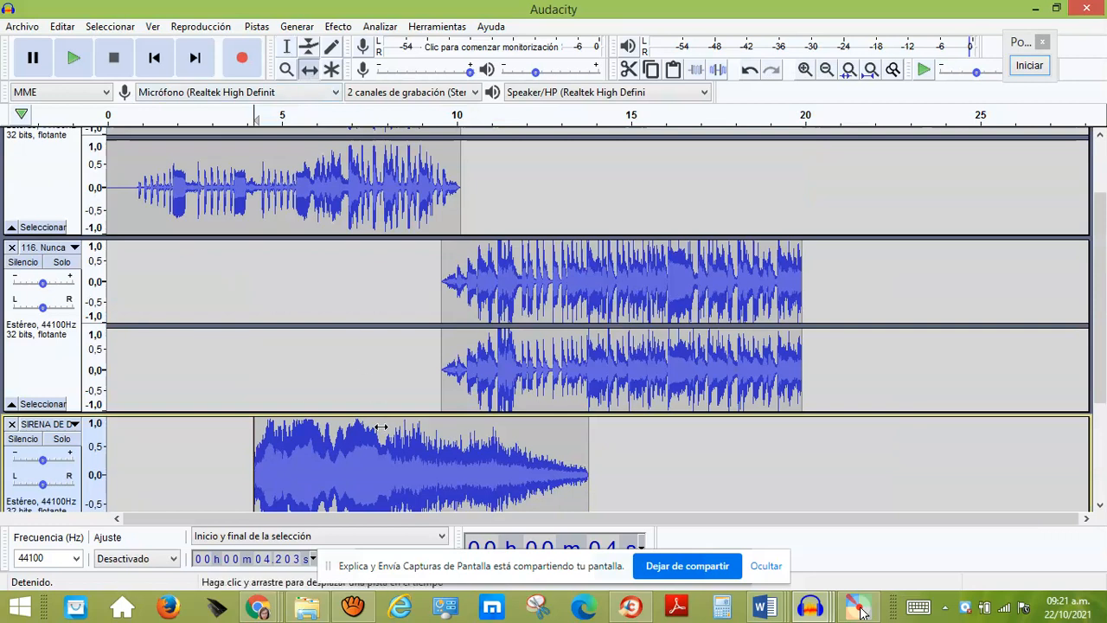
drag(380, 427, 339, 430)
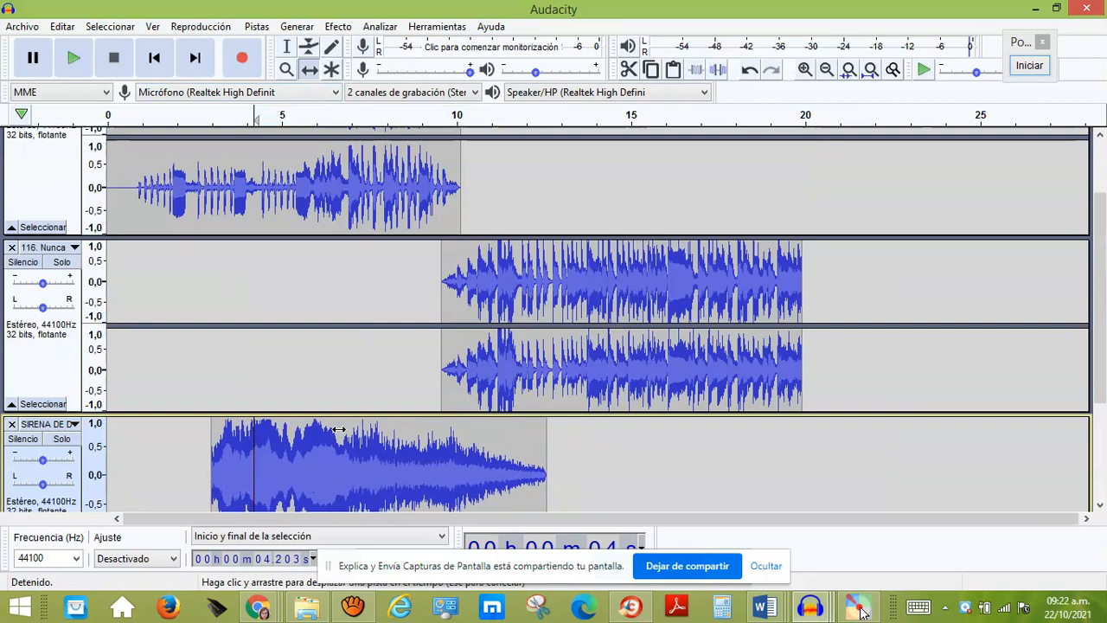
- Play the mix from the beginning through the siren section, and stop playback
scroll(339, 430, down, 3)
click(154, 58)
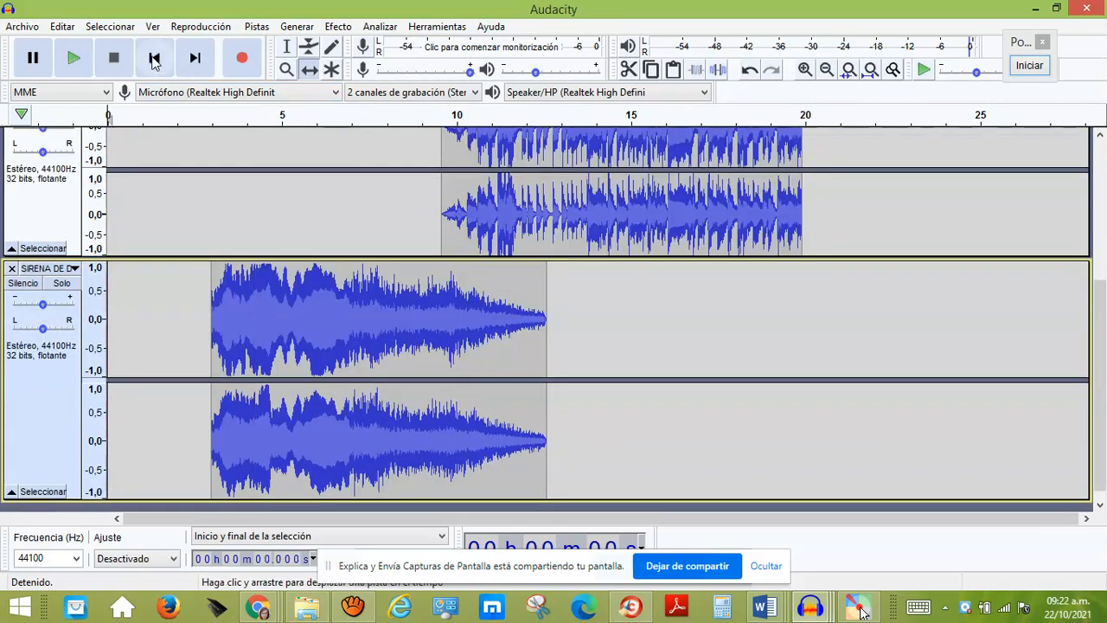
click(73, 58)
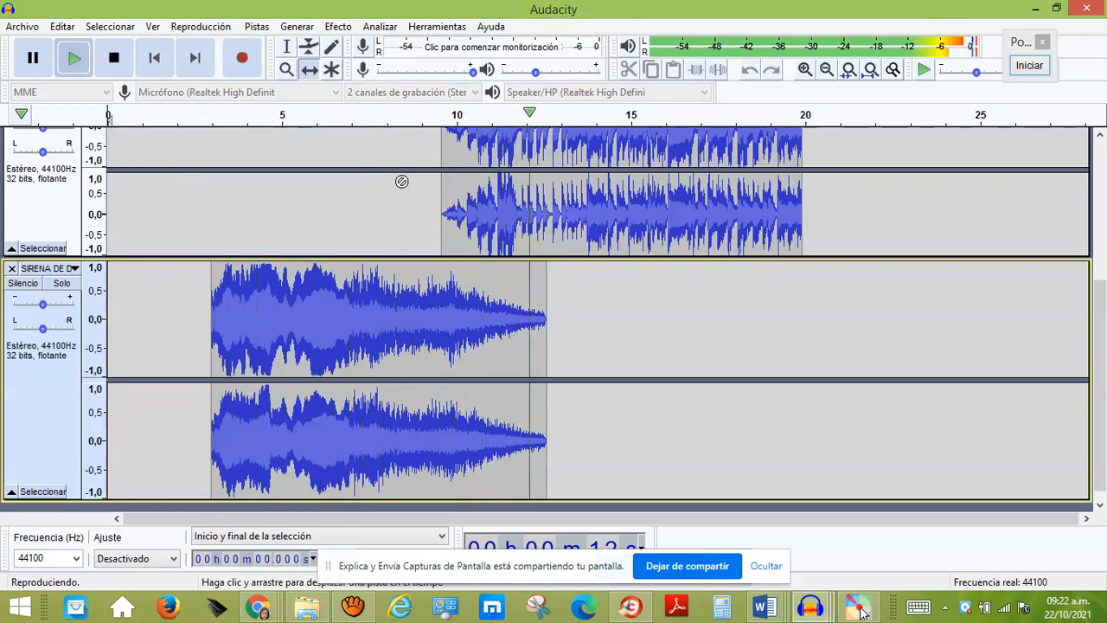
click(113, 58)
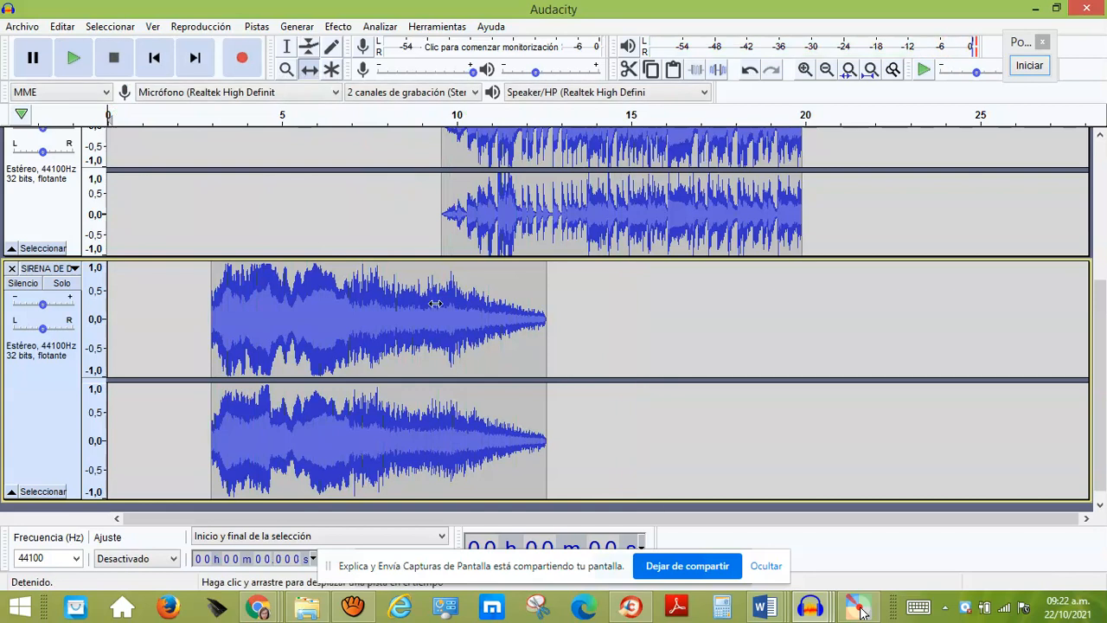
- Apply Aparecer progresivamente to the siren clip's opening, from about 3 to 5.3 s, and clear the selection
scroll(436, 304, up, 2)
scroll(435, 304, down, 1)
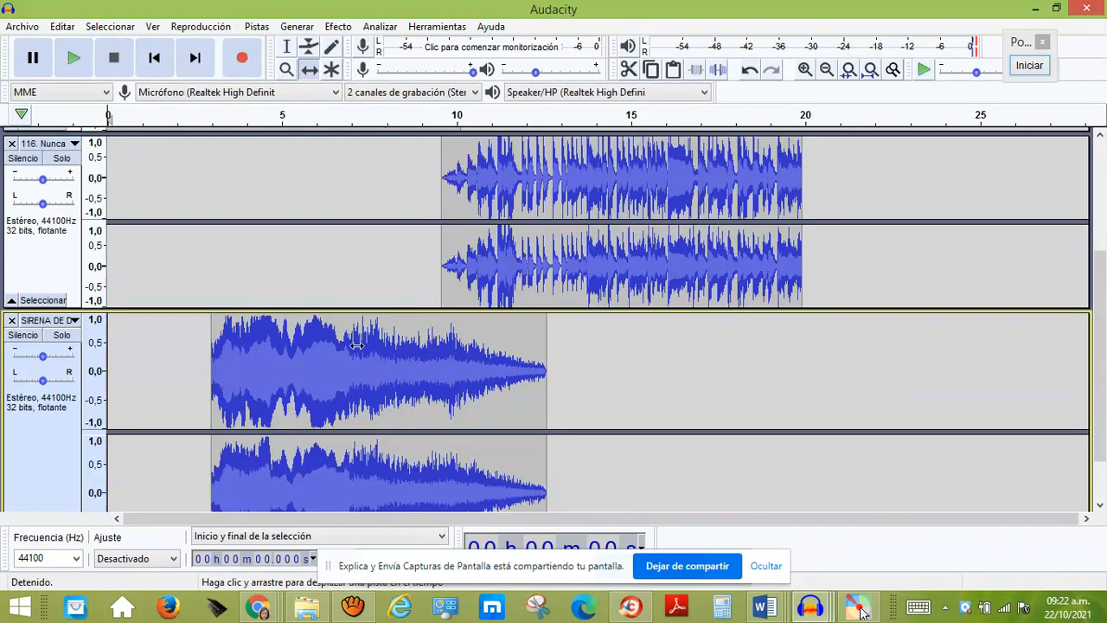
scroll(337, 352, down, 1)
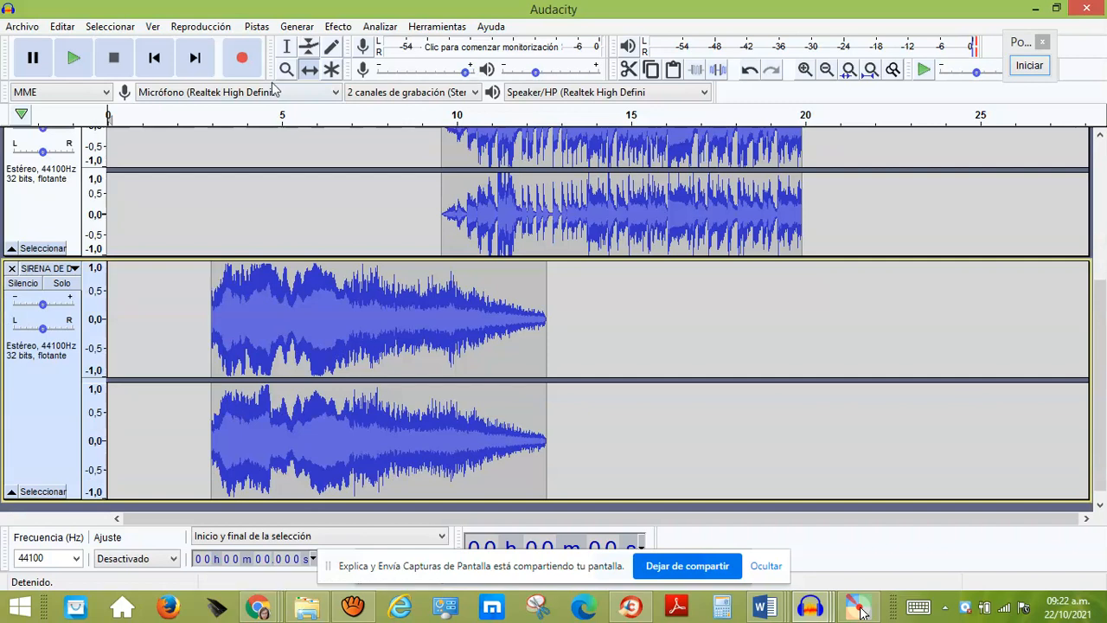
click(286, 46)
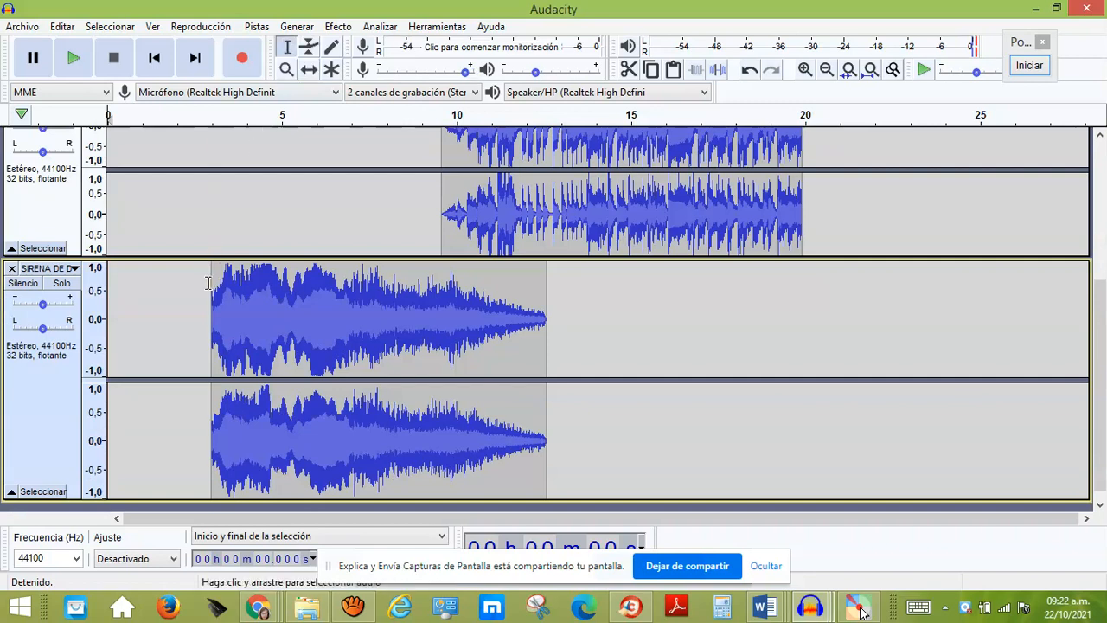
drag(212, 283, 294, 286)
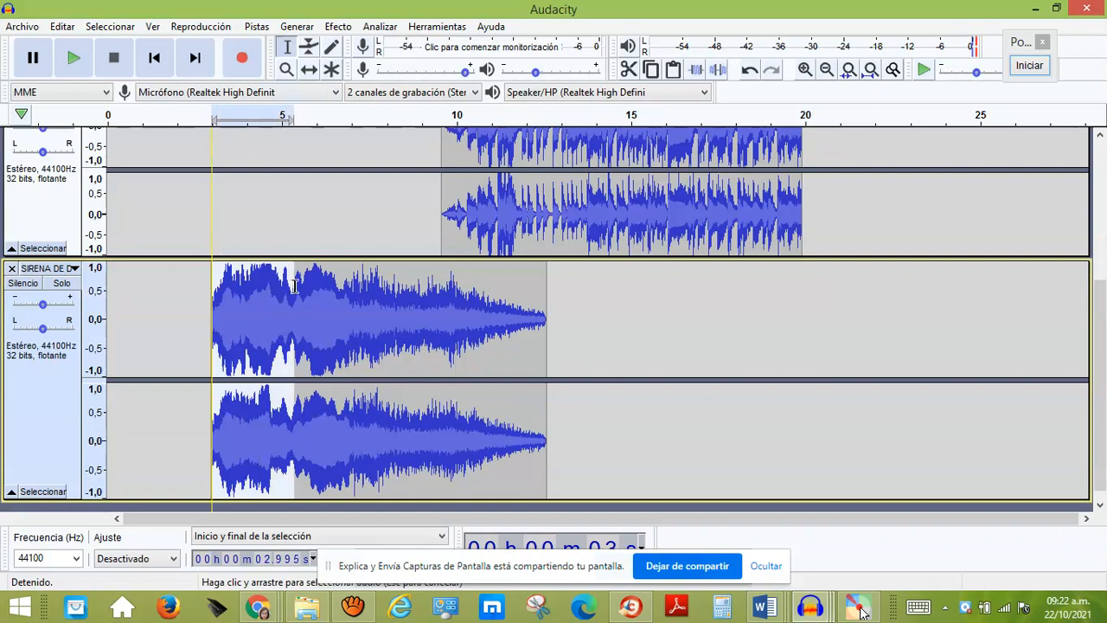
click(338, 26)
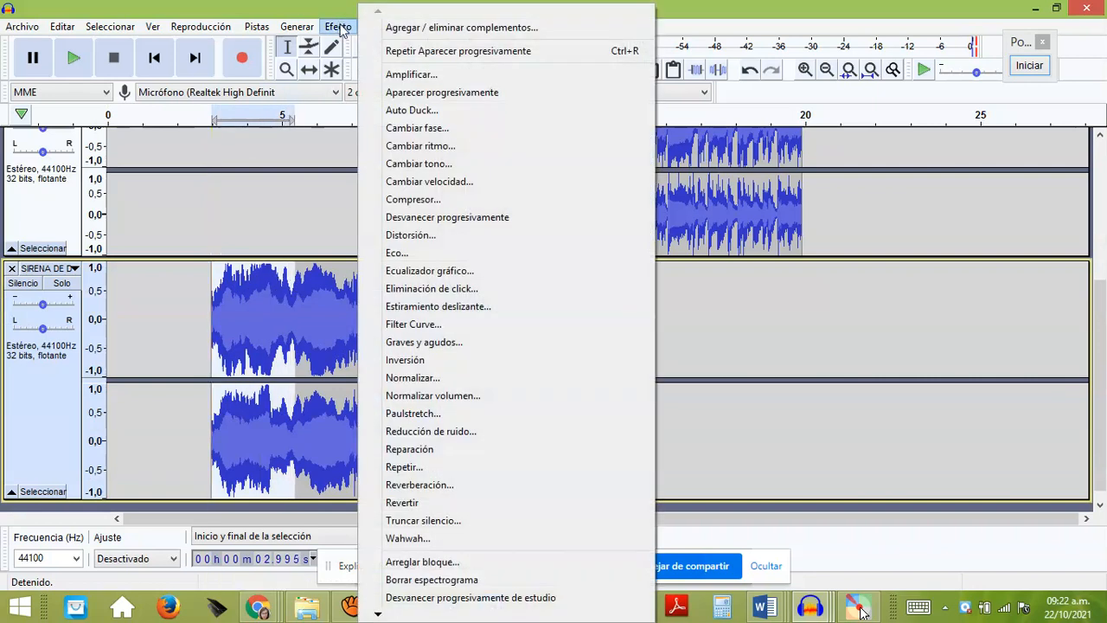
click(413, 95)
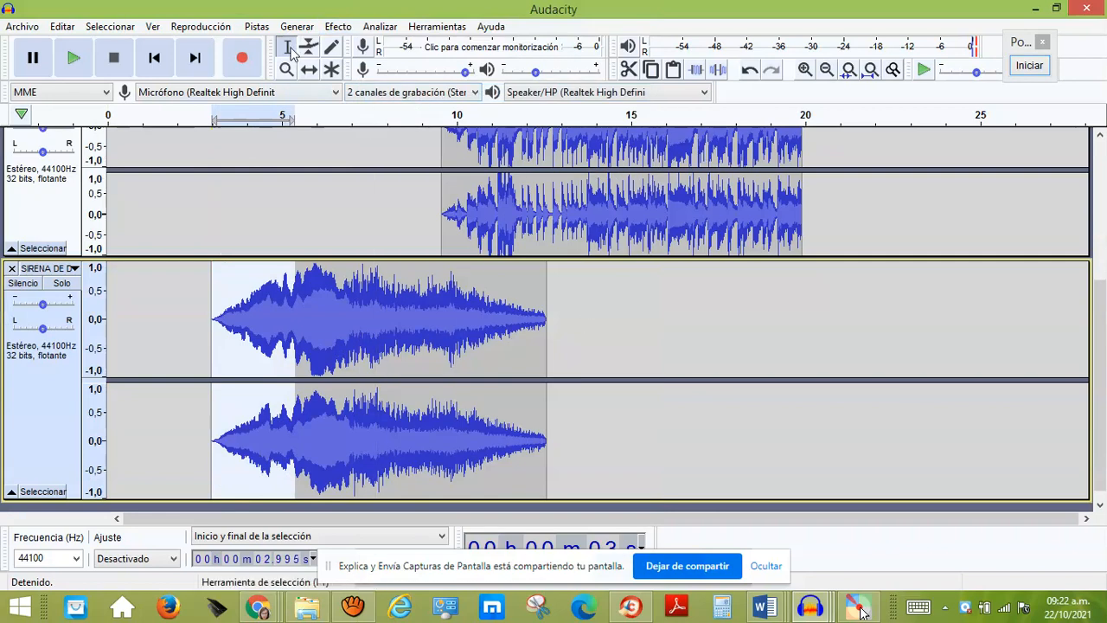
click(574, 301)
- Shift the second song clip to start at about 12.2 s and the siren clip to start at about 5.3 s
scroll(367, 320, up, 1)
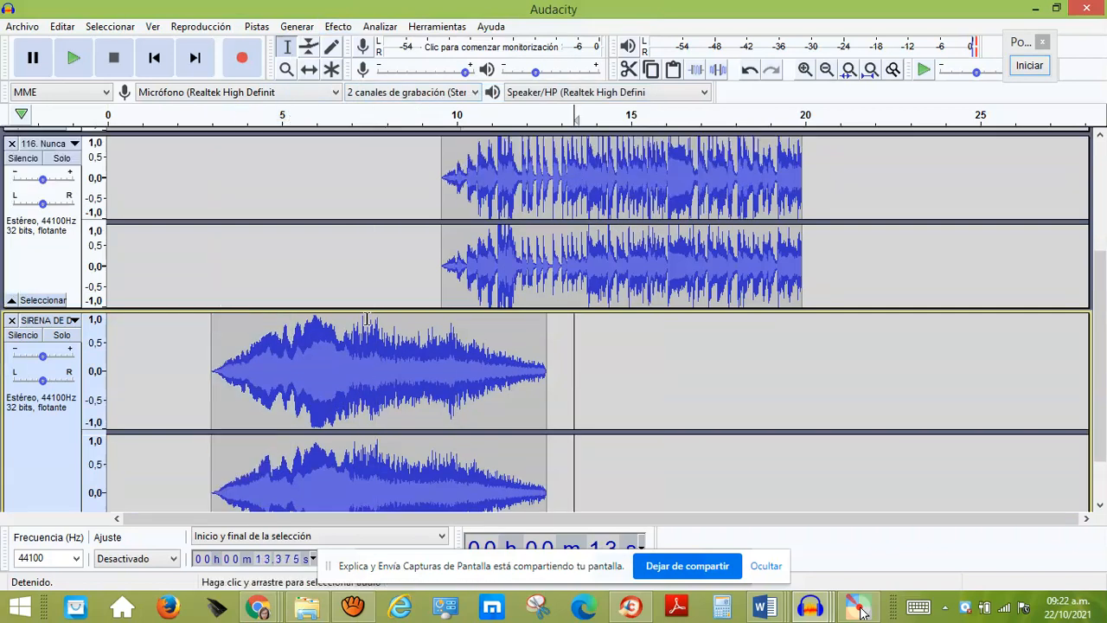
scroll(367, 320, up, 2)
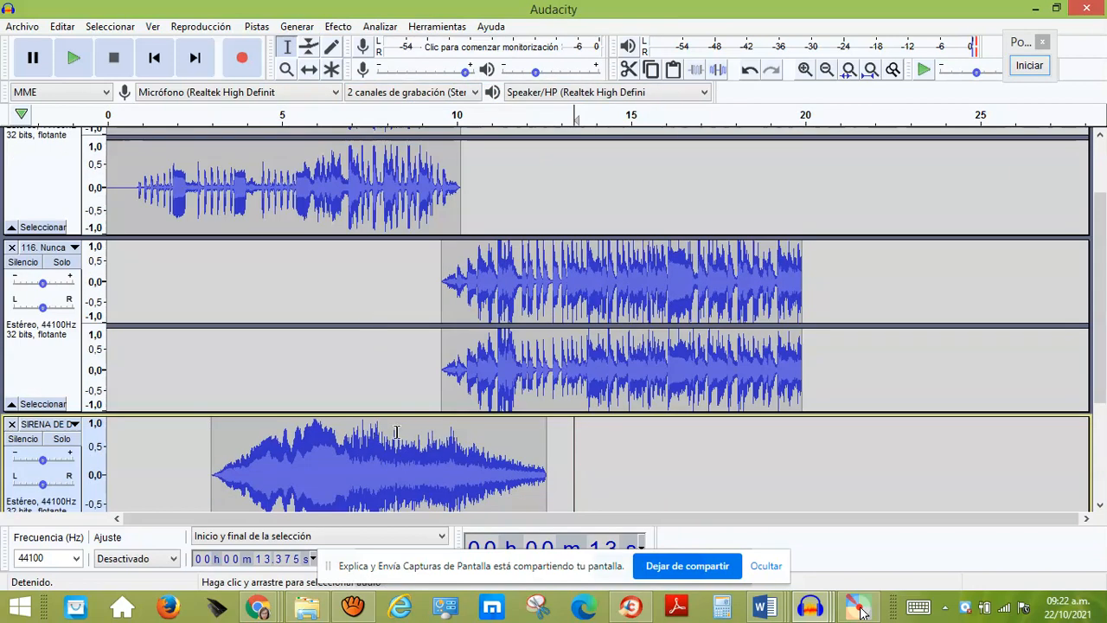
key(F5)
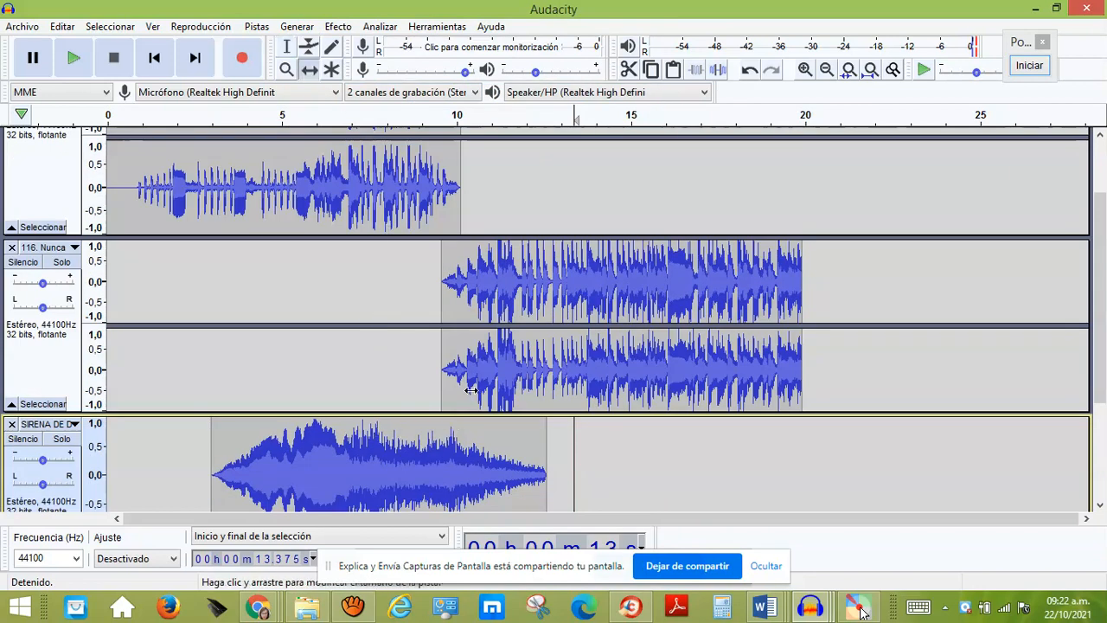
drag(461, 253, 549, 256)
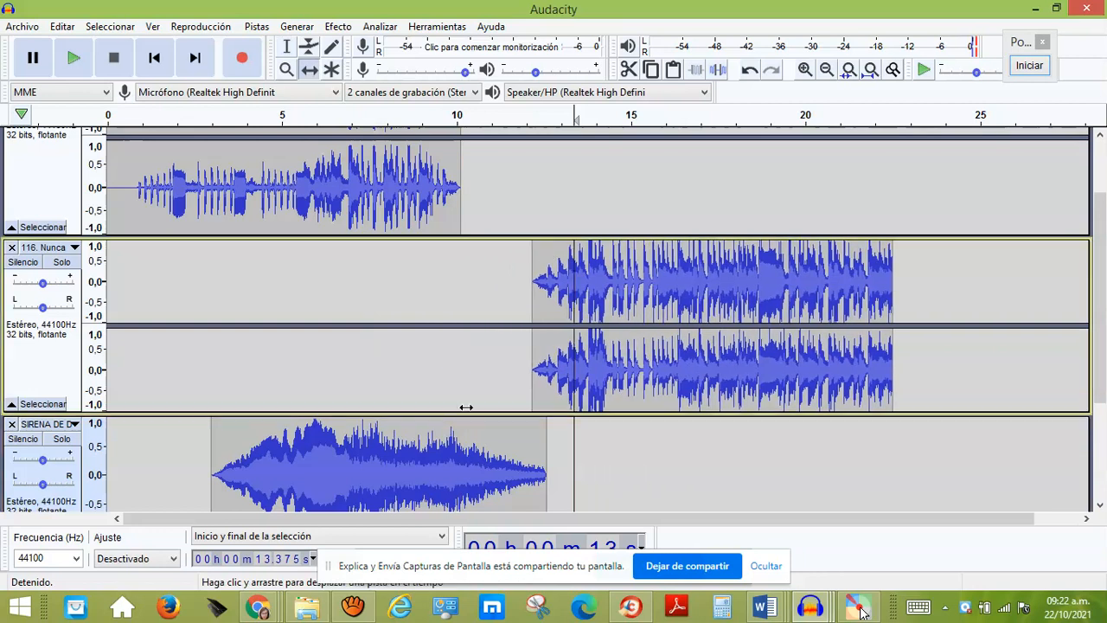
drag(433, 448, 514, 448)
scroll(490, 417, down, 3)
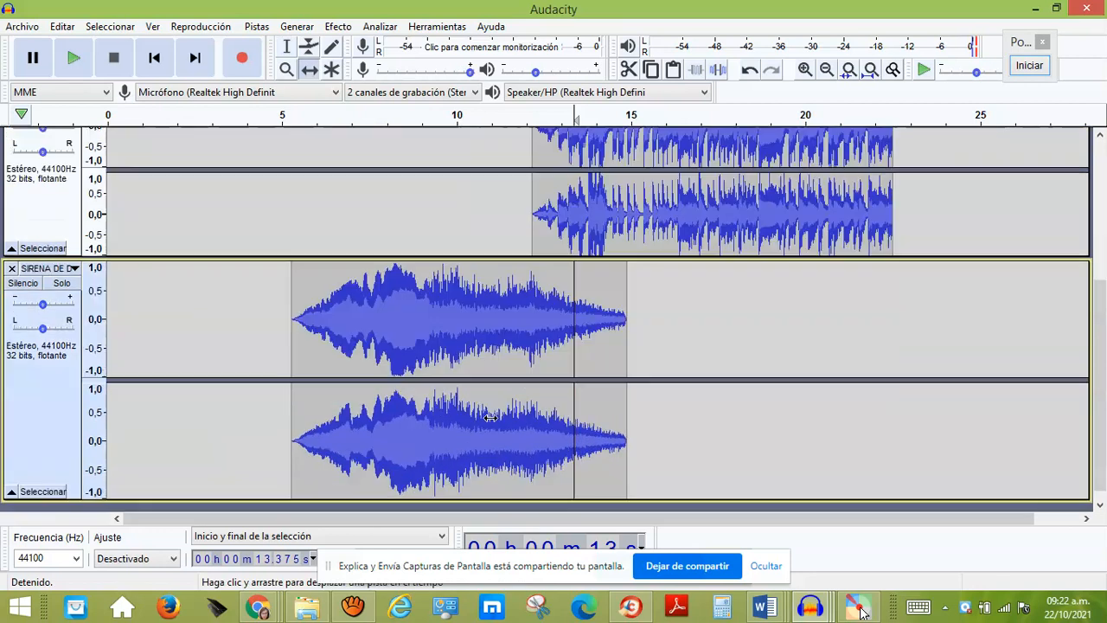
scroll(403, 299, up, 4)
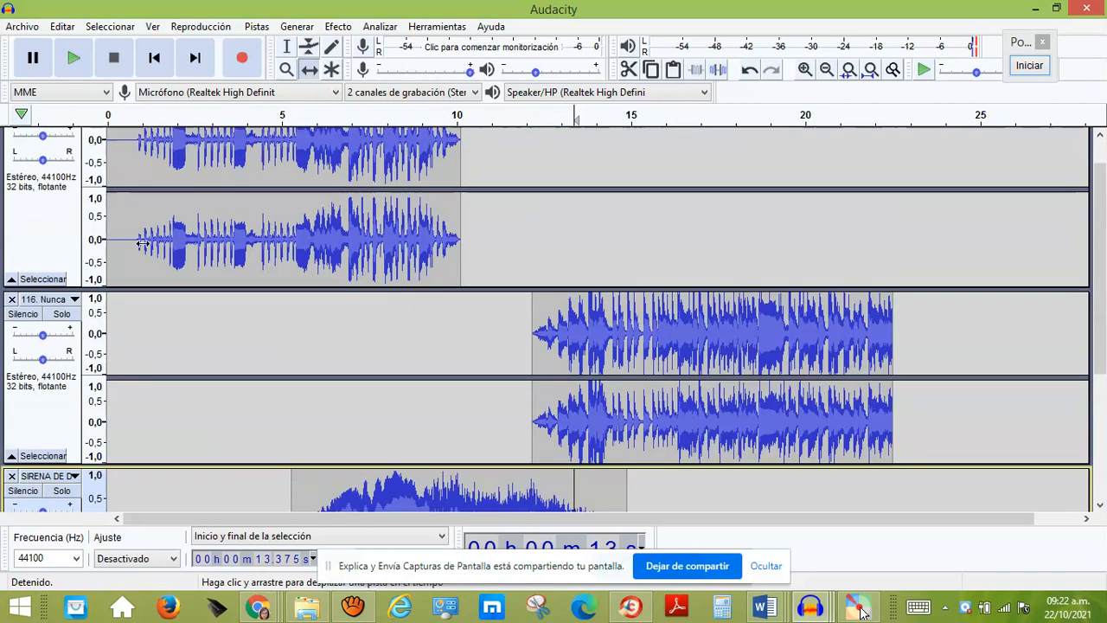
- Play the mix from the beginning through the siren into the second song, and stop playback
scroll(331, 355, down, 1)
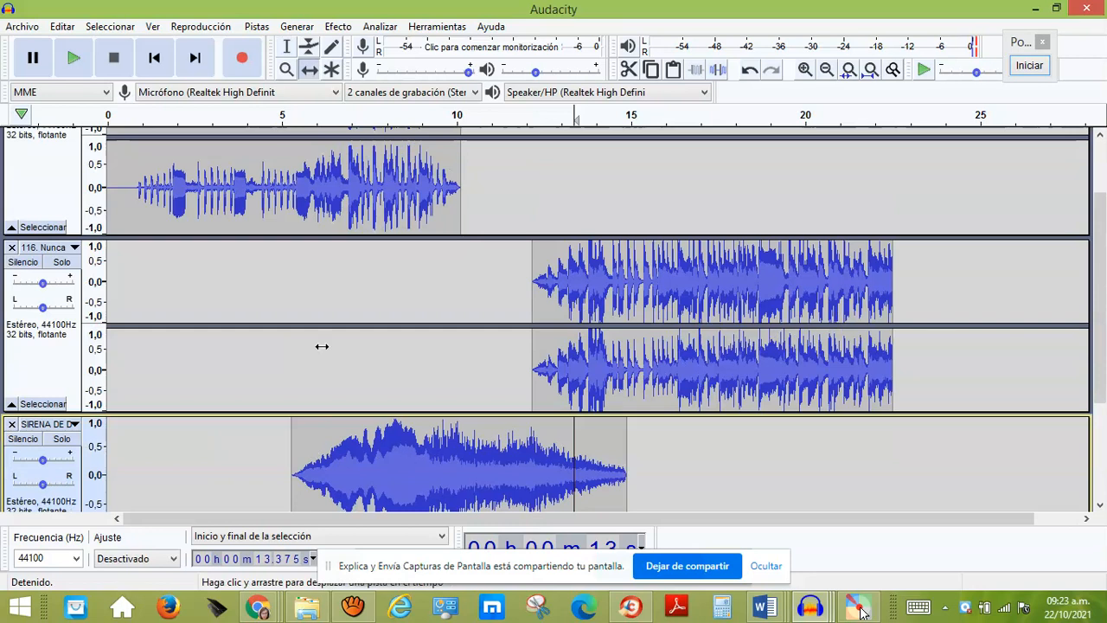
click(154, 57)
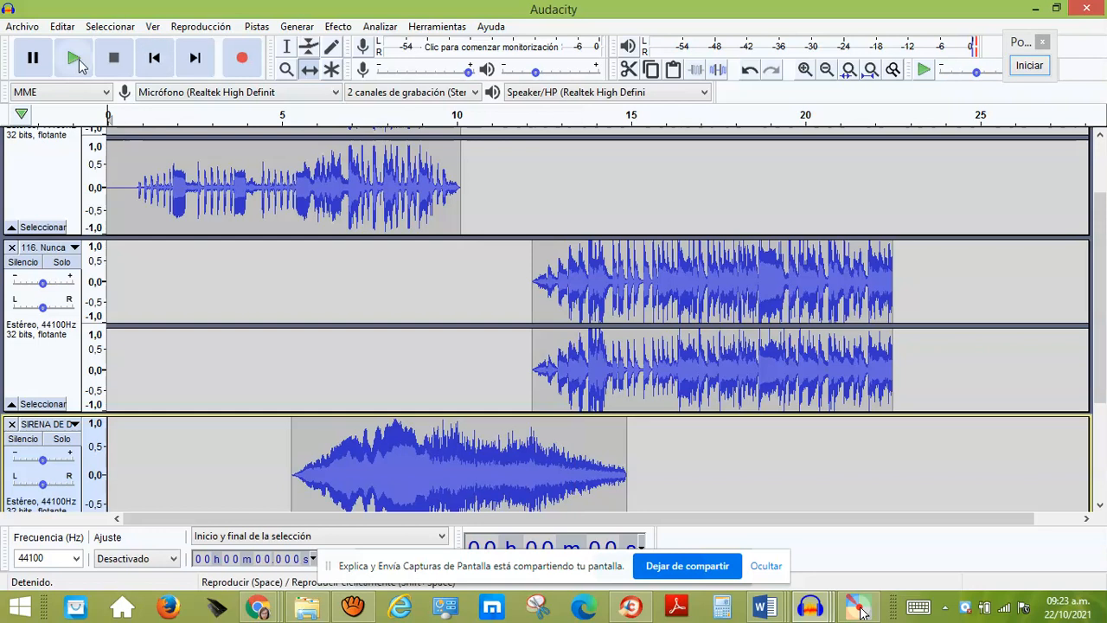
click(74, 60)
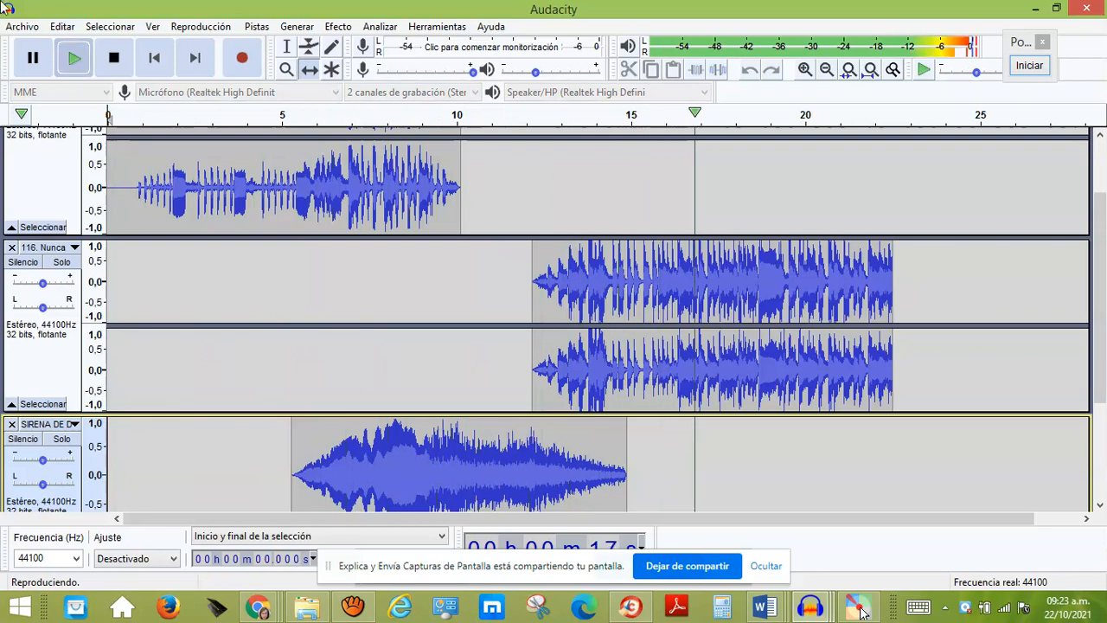
click(111, 59)
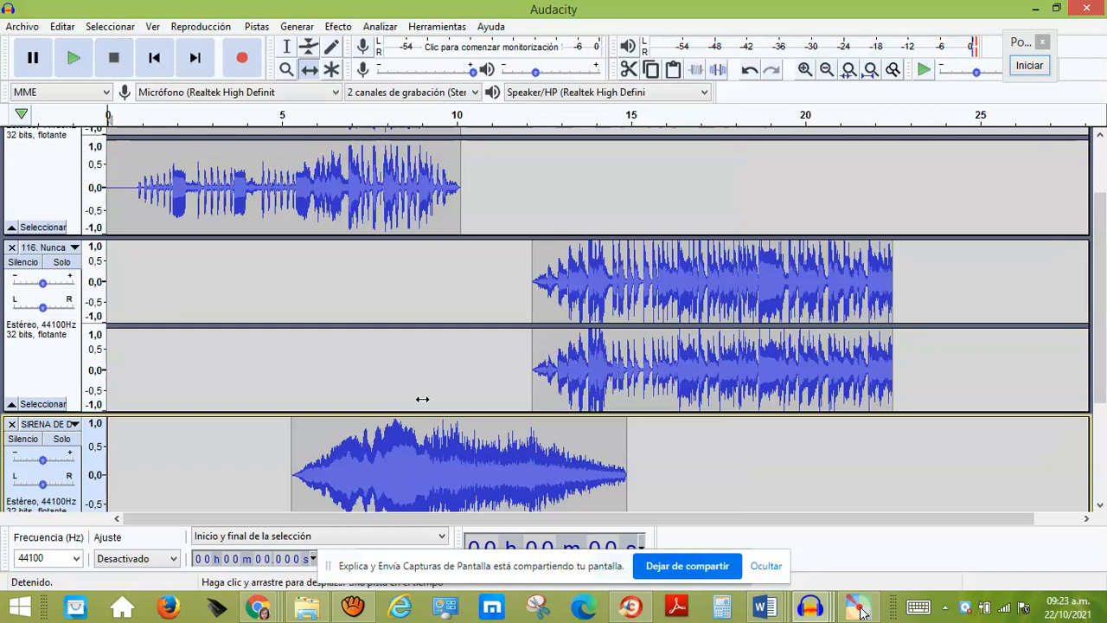
- Try to open the Aplausos_de_Show sound file from the ARCHIVOS PRACTICA 3 folder
scroll(422, 399, up, 2)
scroll(422, 399, down, 4)
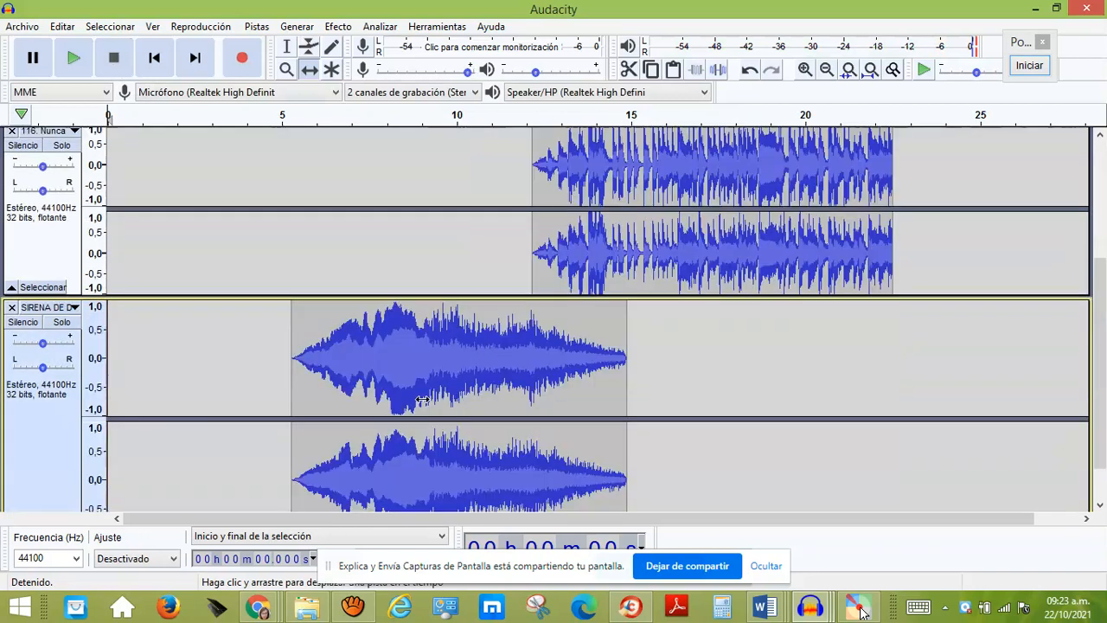
scroll(422, 398, up, 4)
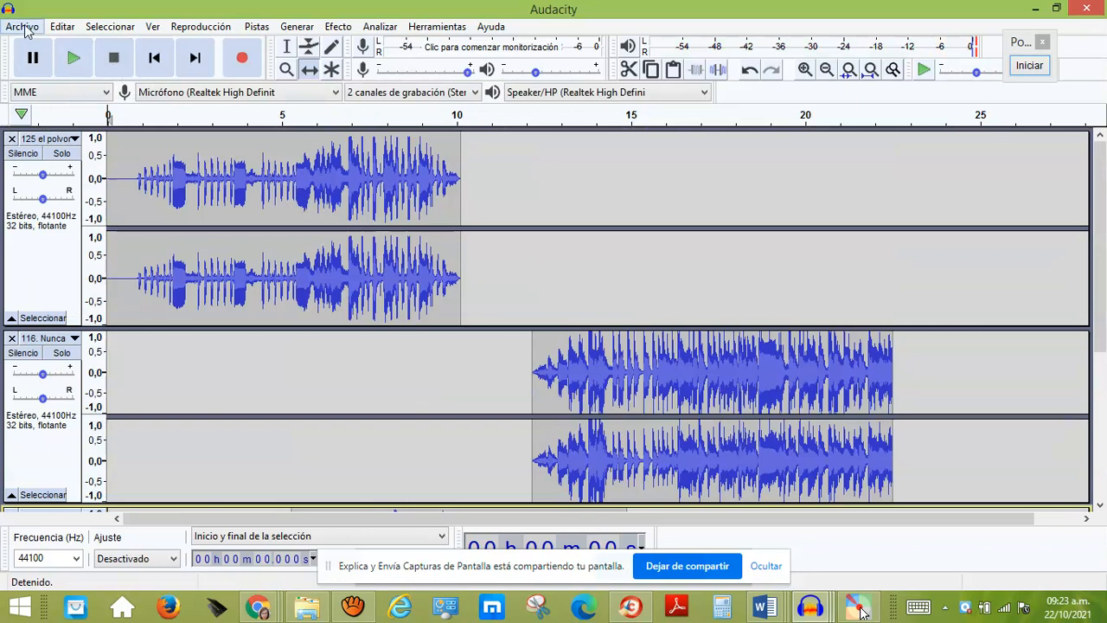
click(24, 30)
click(34, 62)
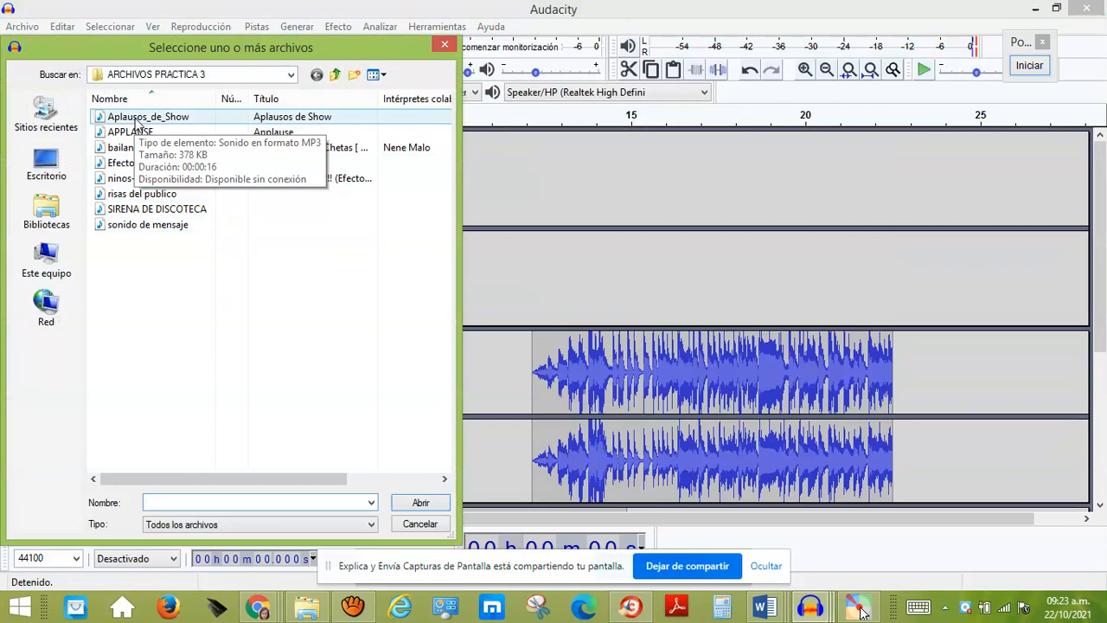
click(135, 121)
click(415, 506)
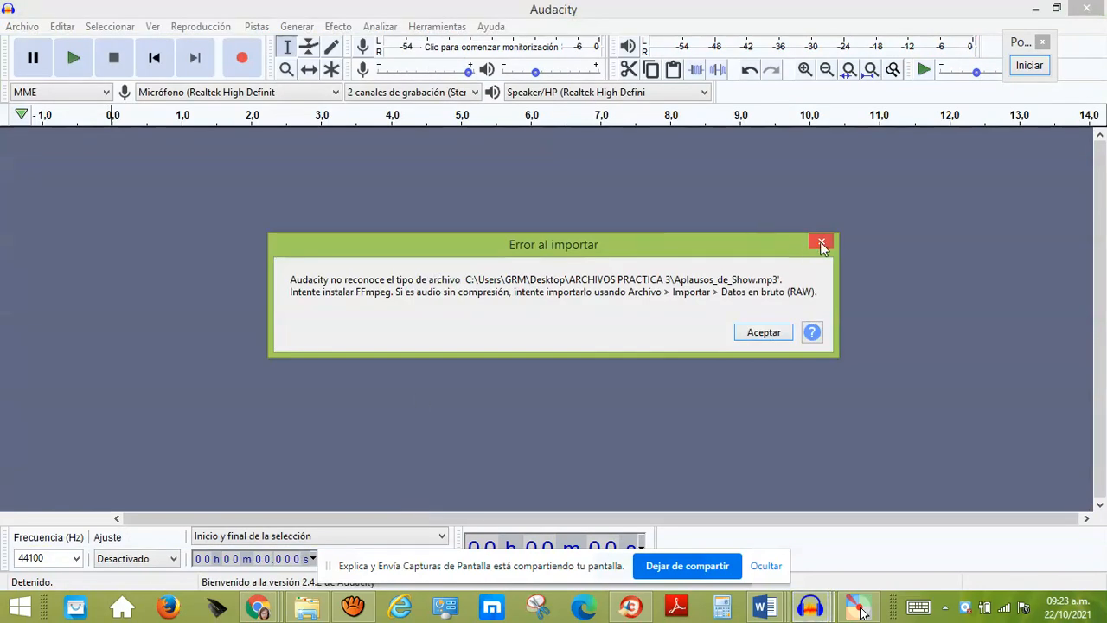
click(774, 334)
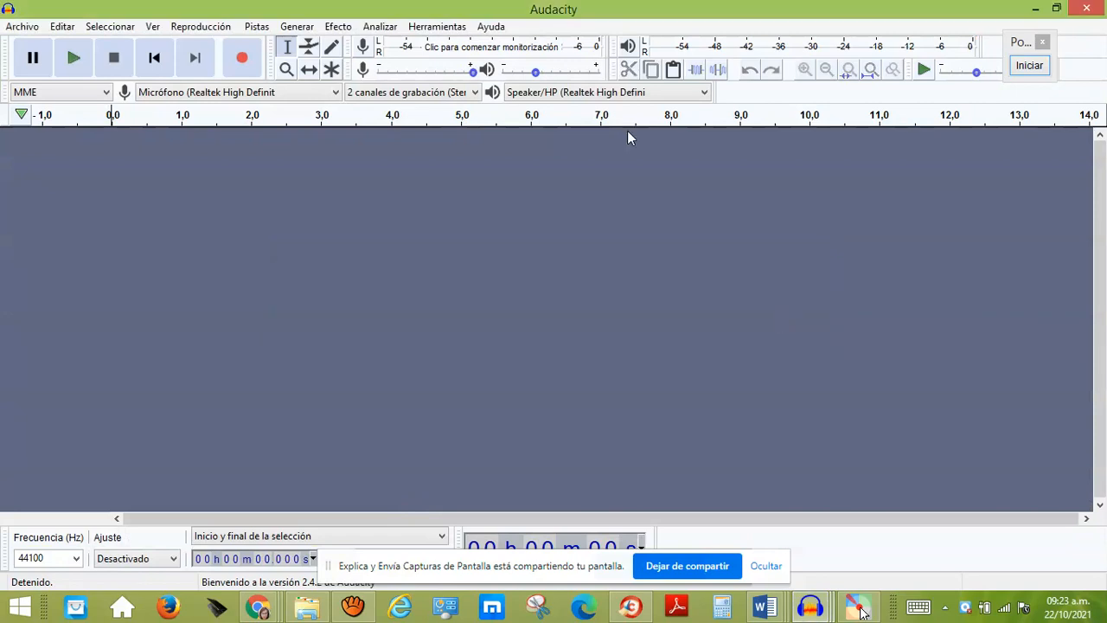
- Open the APPLAUSE sound file from the ARCHIVOS PRACTICA 3 folder and play it
click(26, 28)
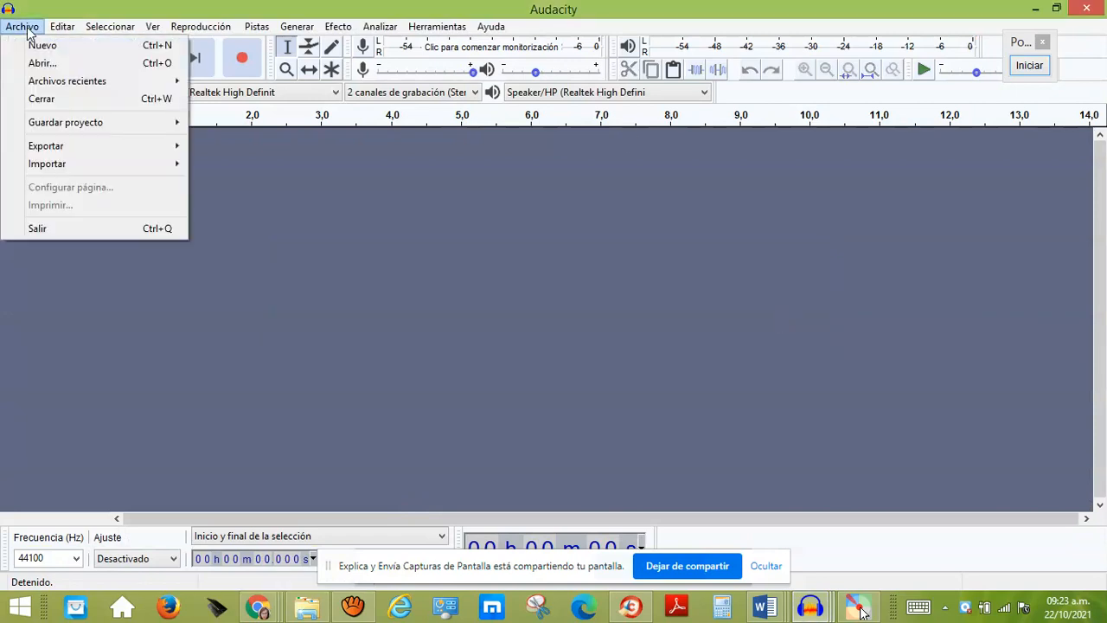
click(40, 64)
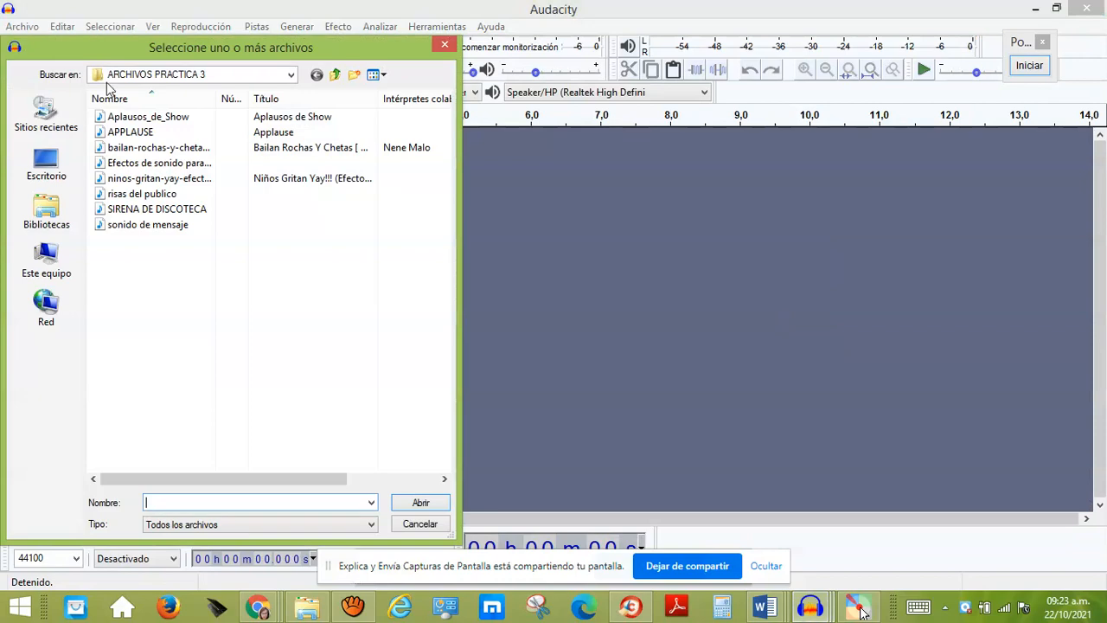
click(128, 137)
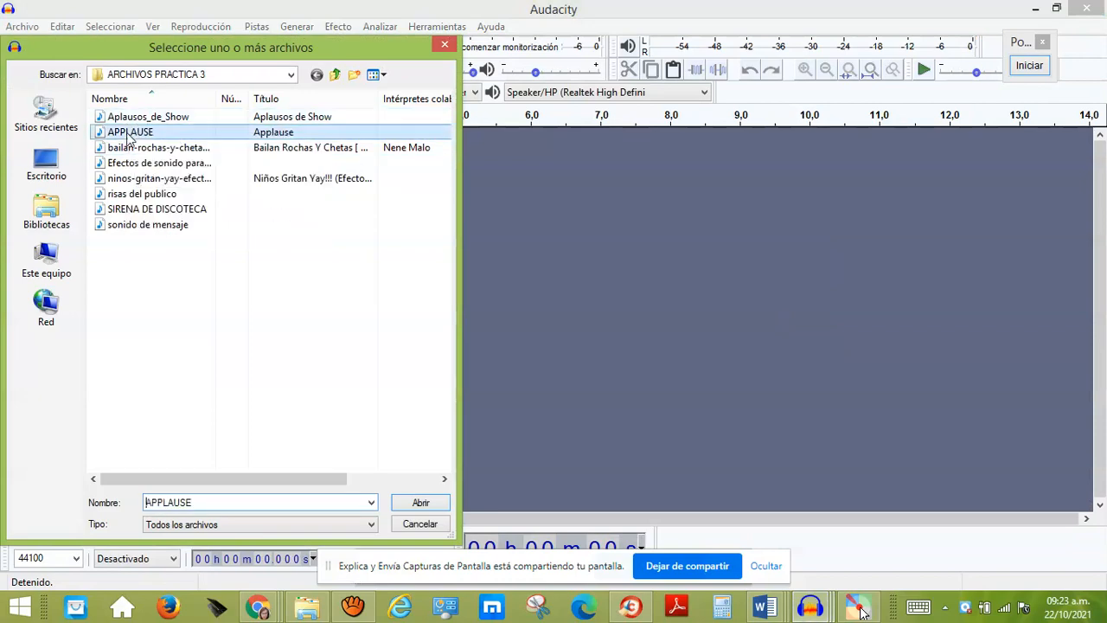
click(411, 508)
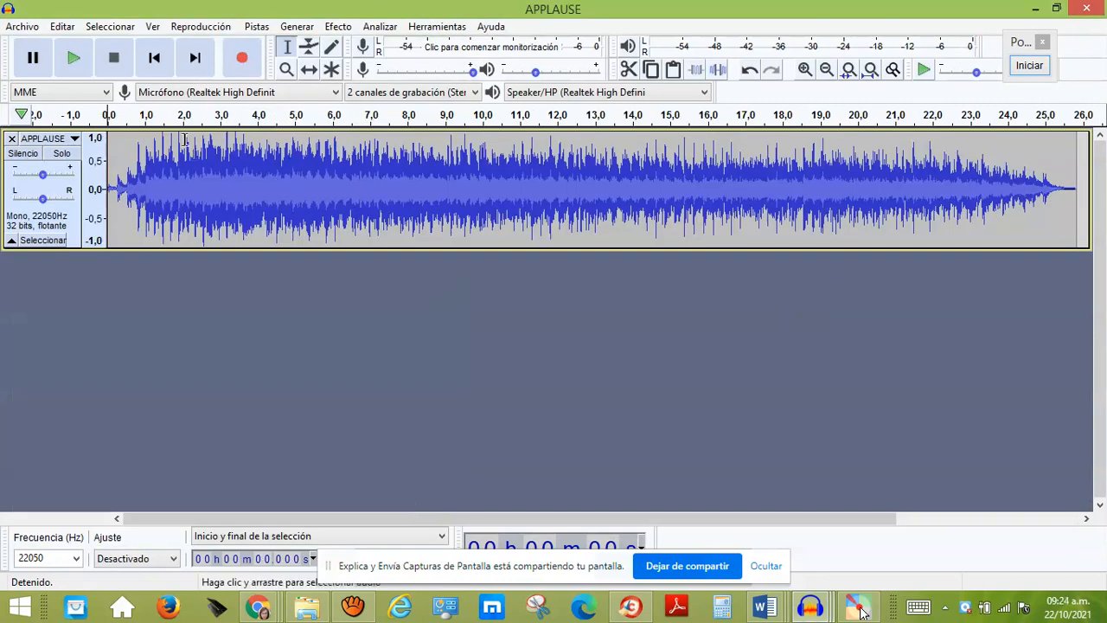
click(75, 58)
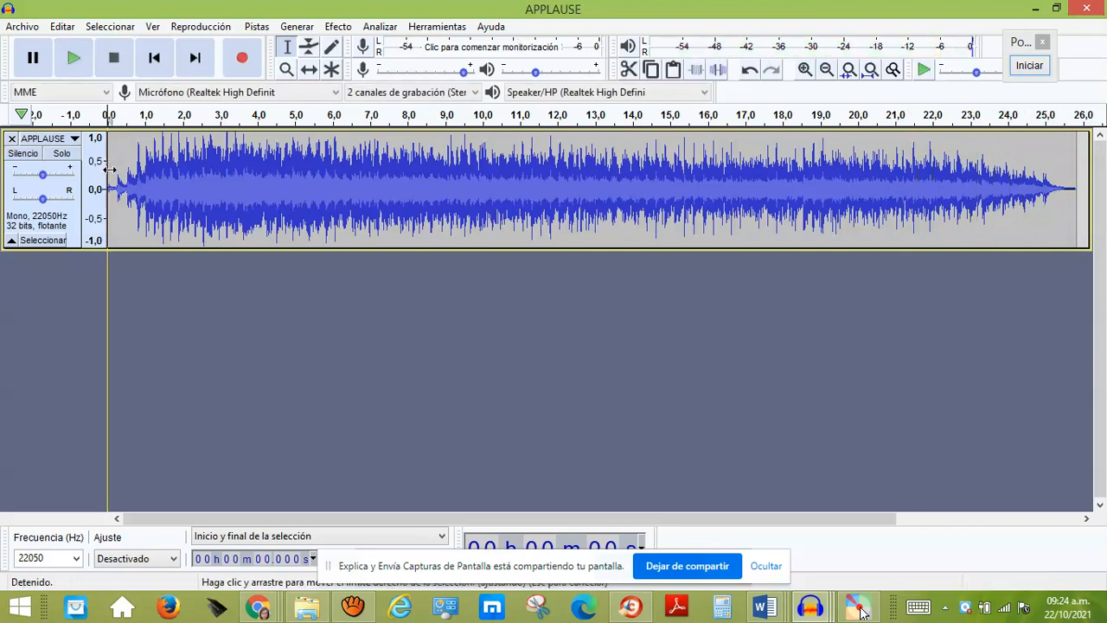
- Copy the first 10 s of the applause audio and paste it as a new track below the siren in the mix project
drag(104, 174, 470, 174)
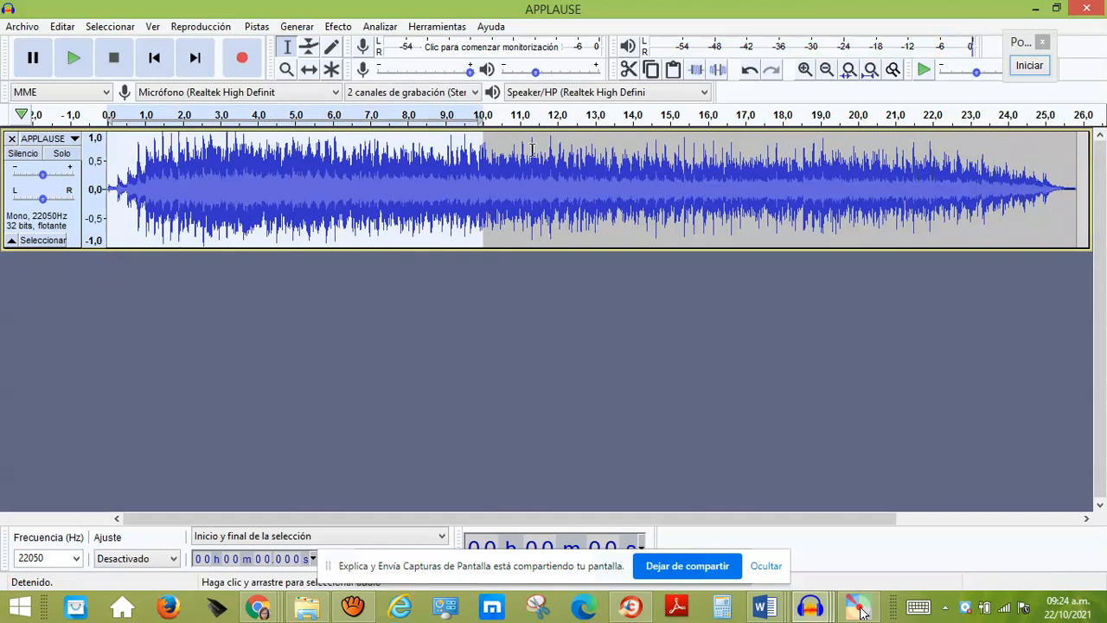
click(652, 73)
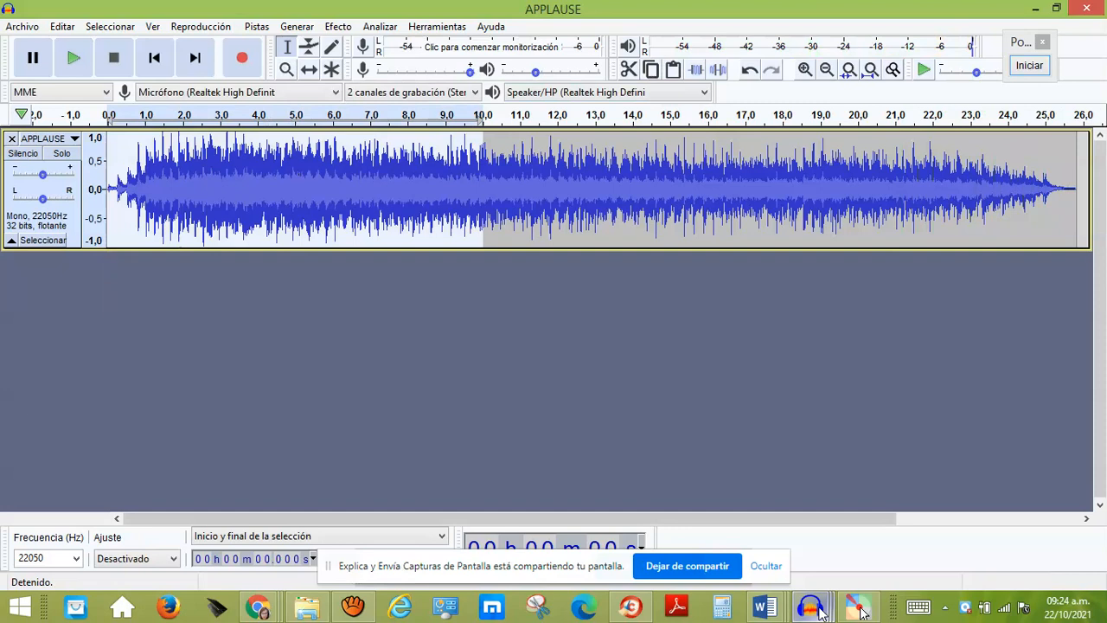
click(822, 612)
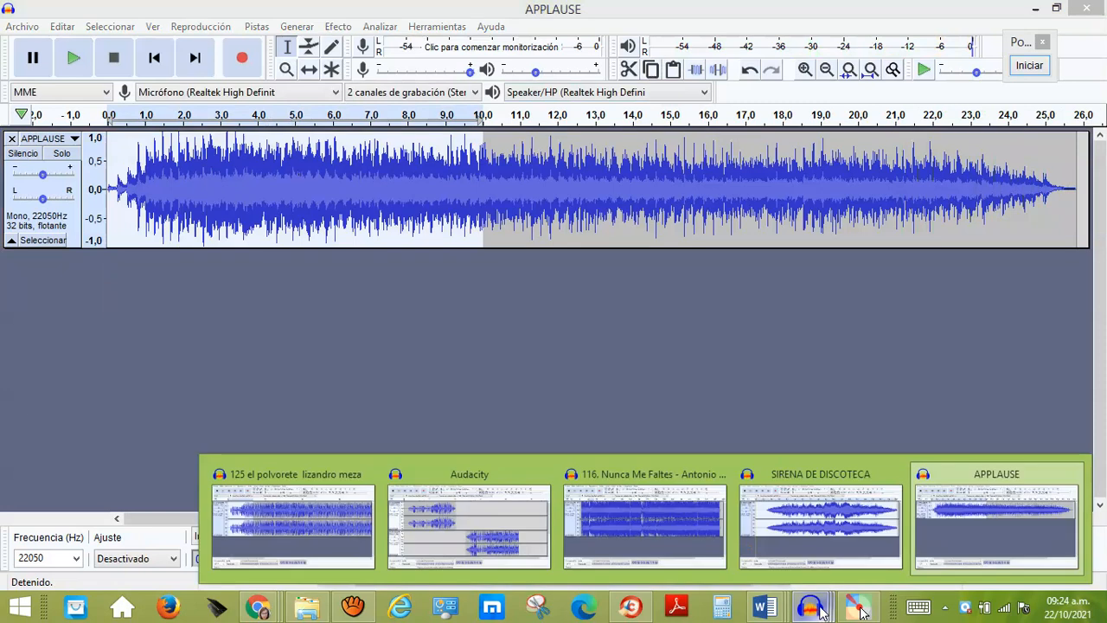
click(531, 516)
scroll(744, 404, down, 3)
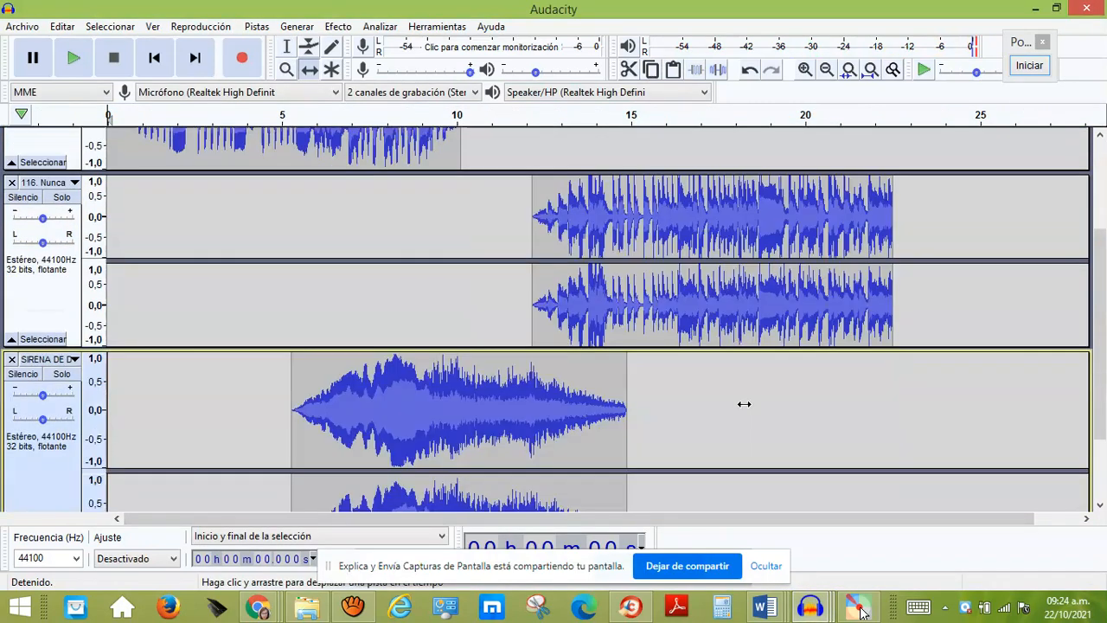
scroll(639, 411, down, 1)
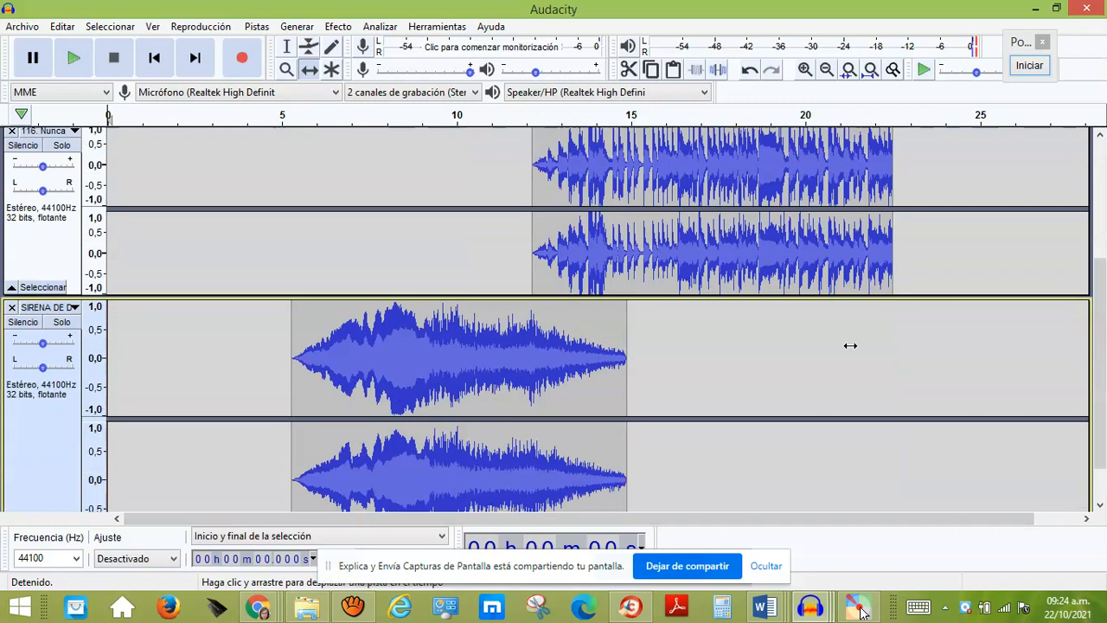
scroll(692, 459, down, 1)
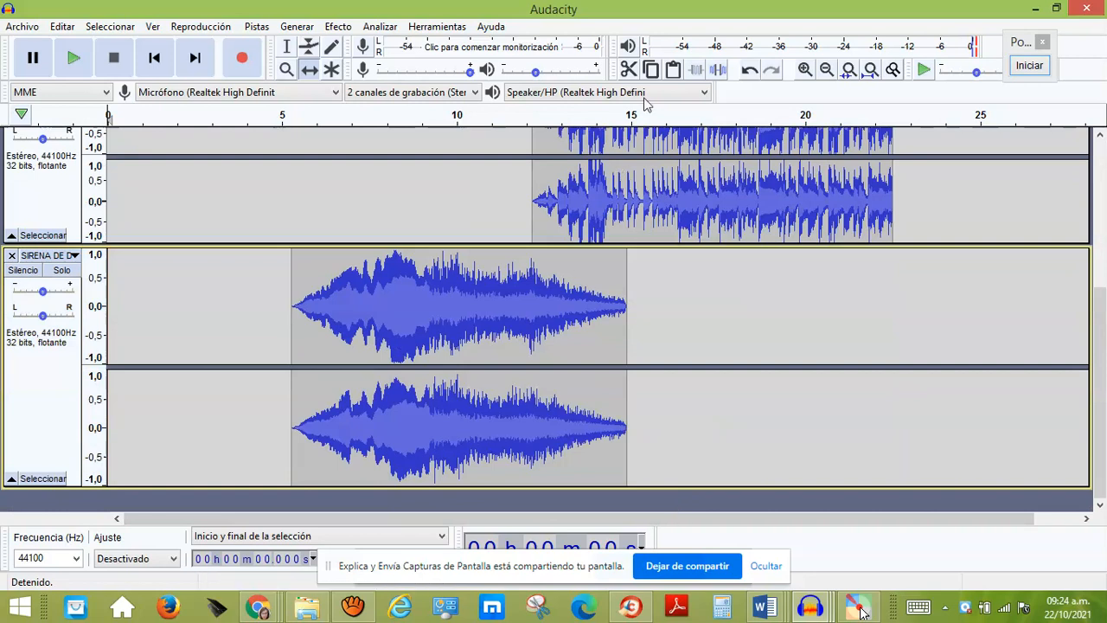
click(674, 72)
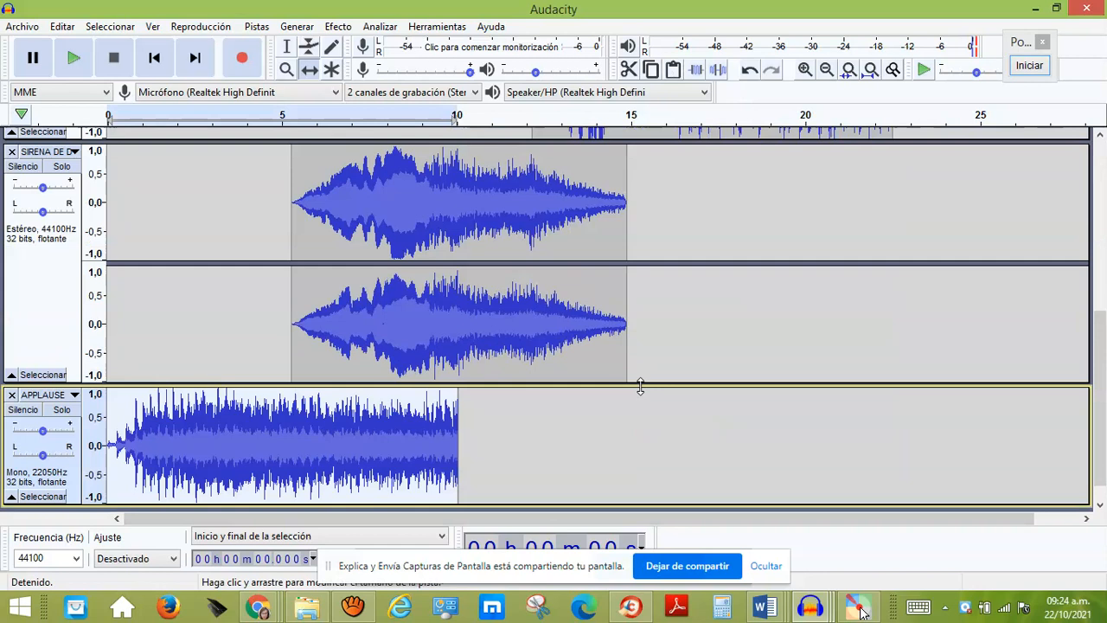
- Reduce the heights of the two song tracks and the siren track until all four tracks fit in view together
drag(640, 387, 643, 321)
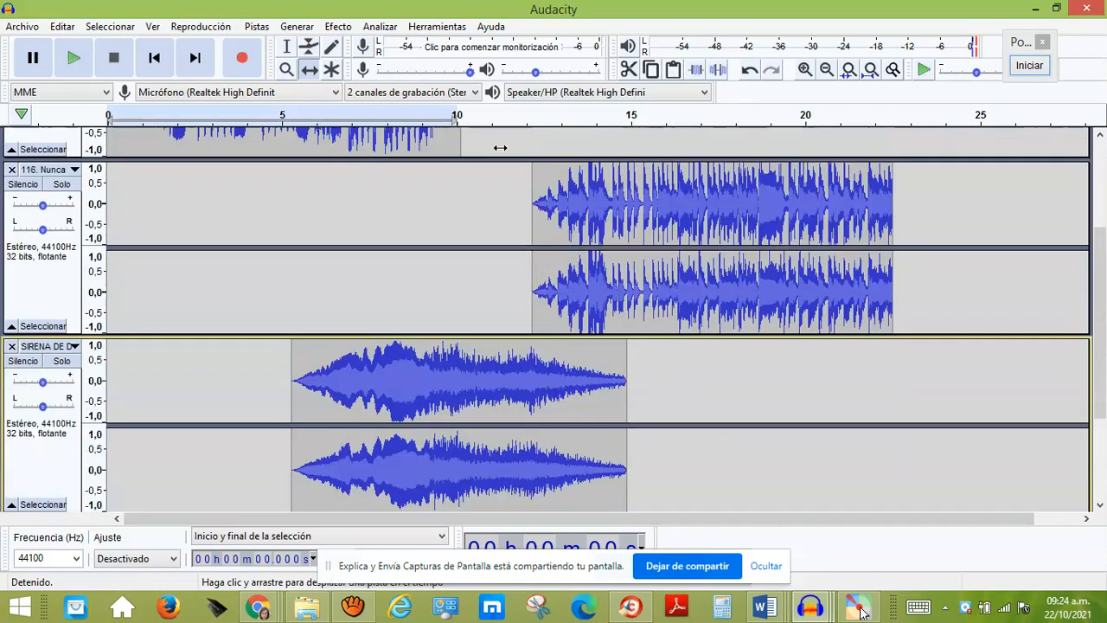
scroll(489, 160, up, 3)
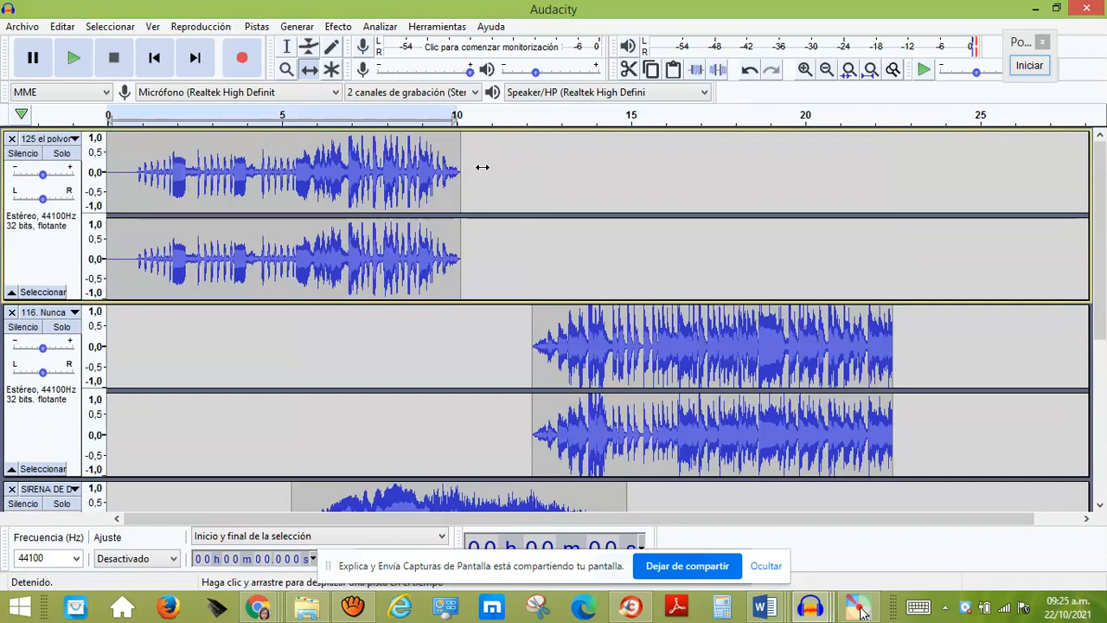
drag(489, 300, 490, 243)
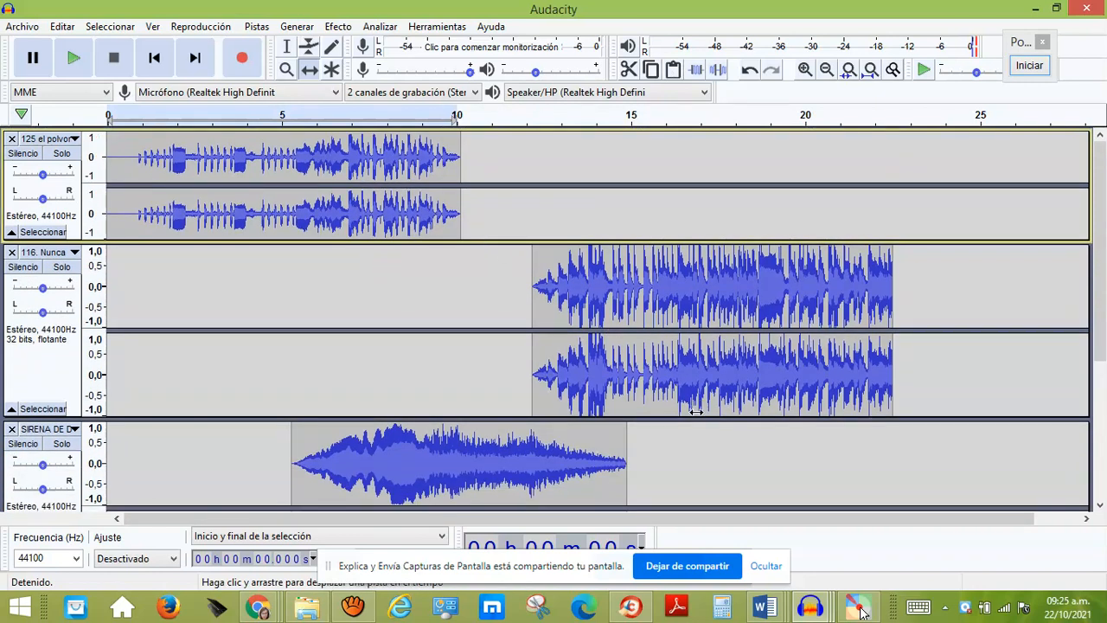
drag(695, 413, 692, 368)
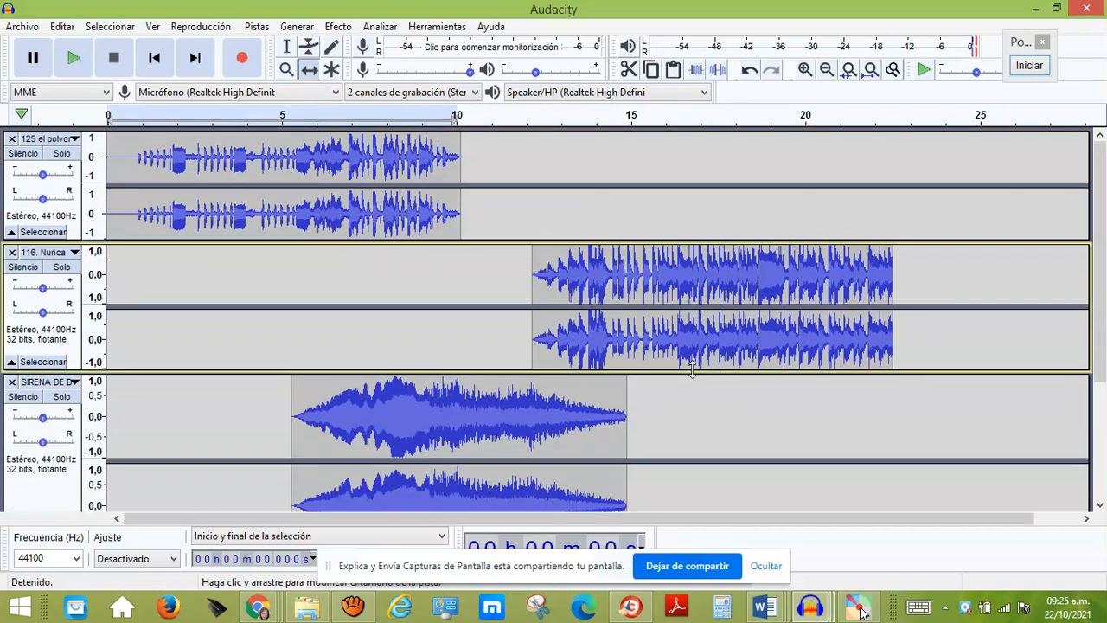
scroll(692, 368, down, 3)
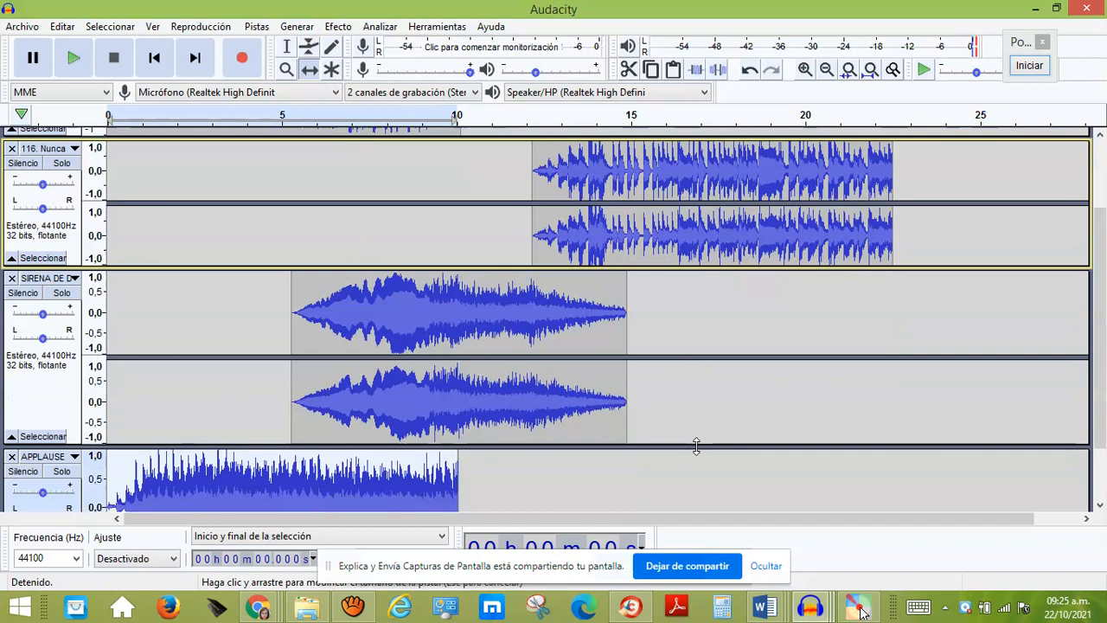
drag(696, 445, 692, 389)
scroll(672, 368, up, 3)
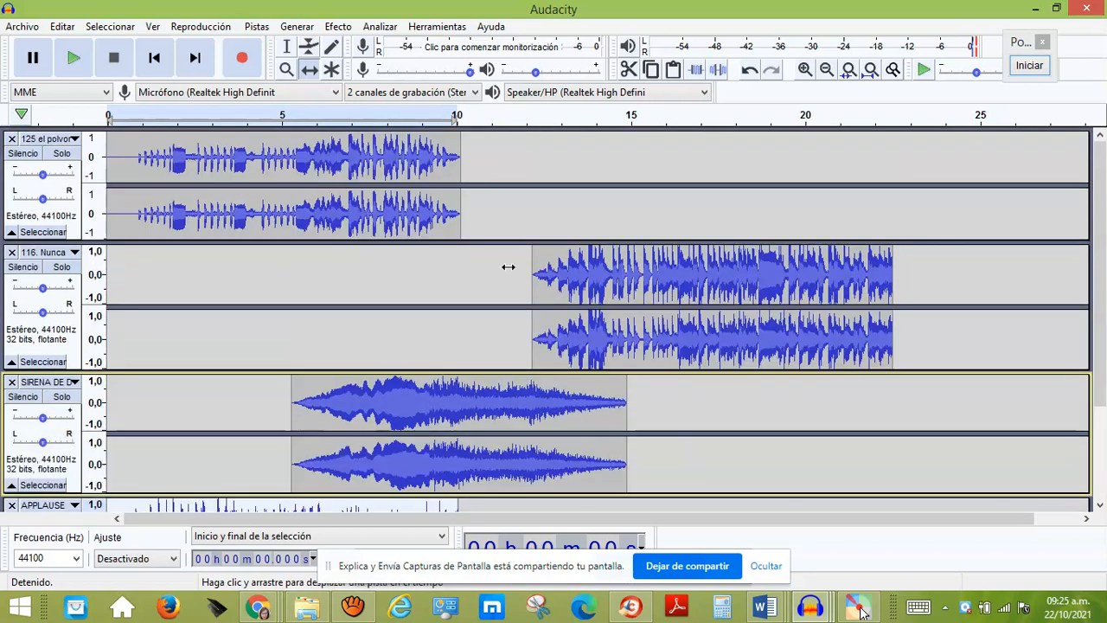
scroll(503, 227, down, 2)
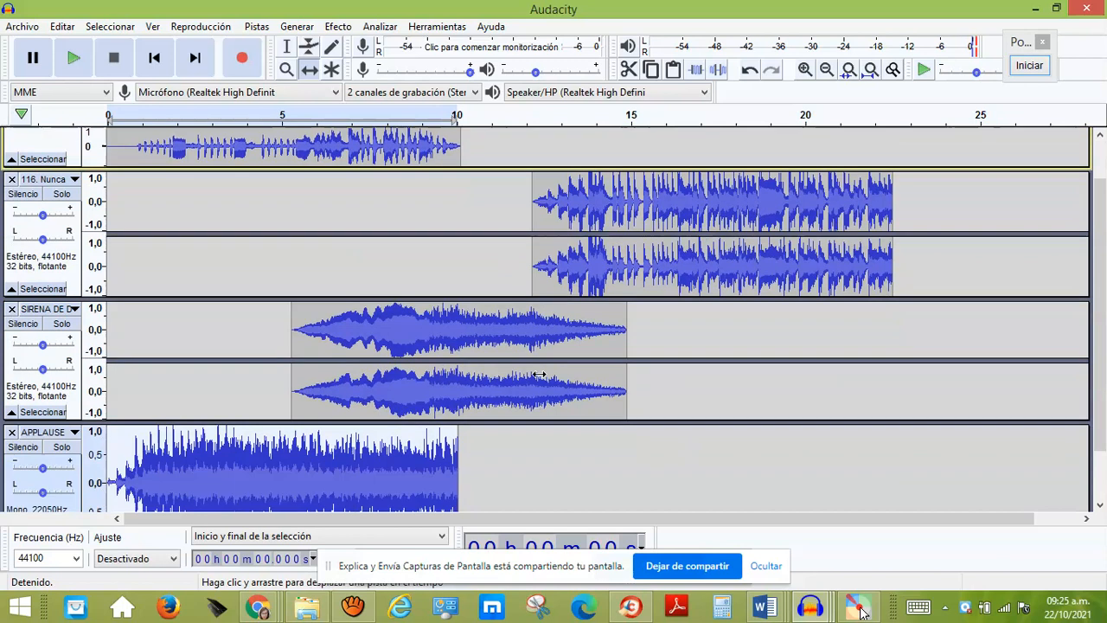
drag(674, 421, 675, 398)
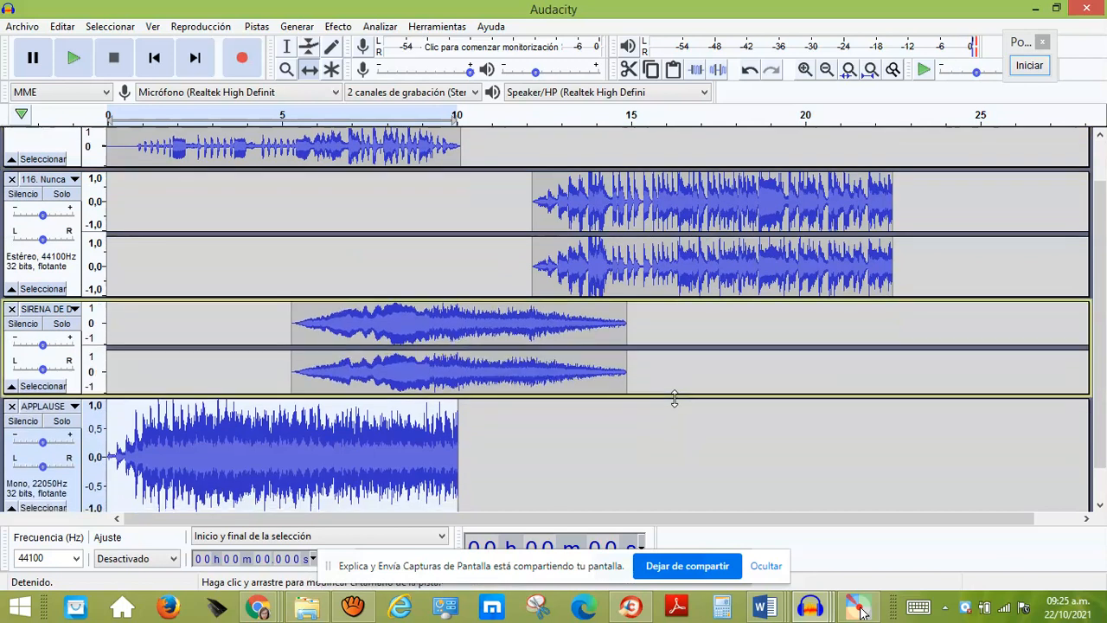
scroll(578, 456, down, 1)
scroll(565, 444, up, 2)
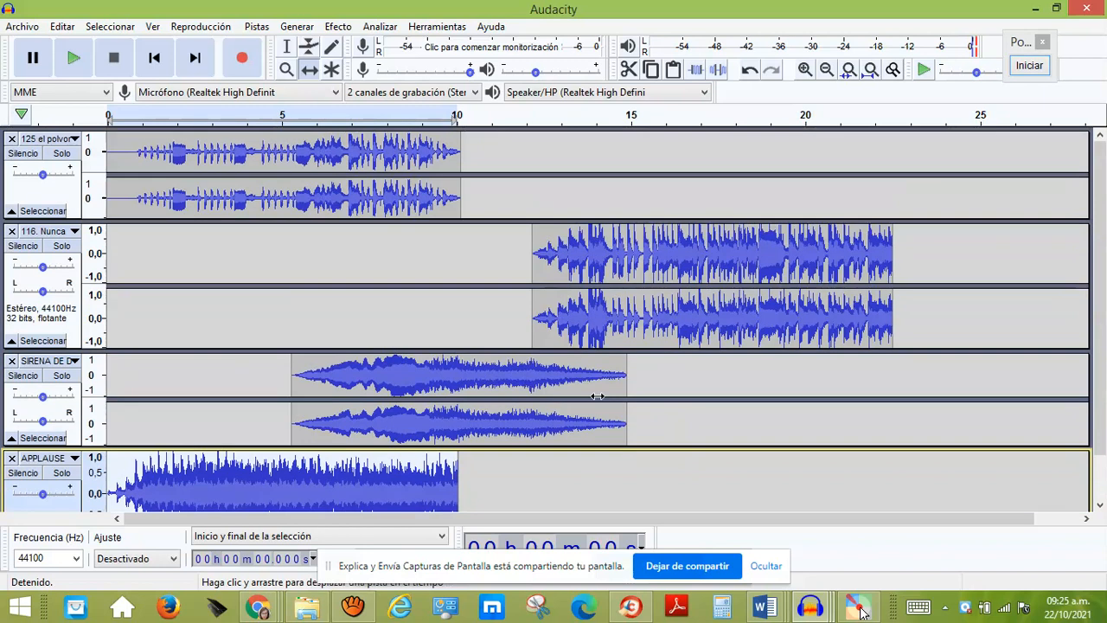
drag(643, 352, 642, 328)
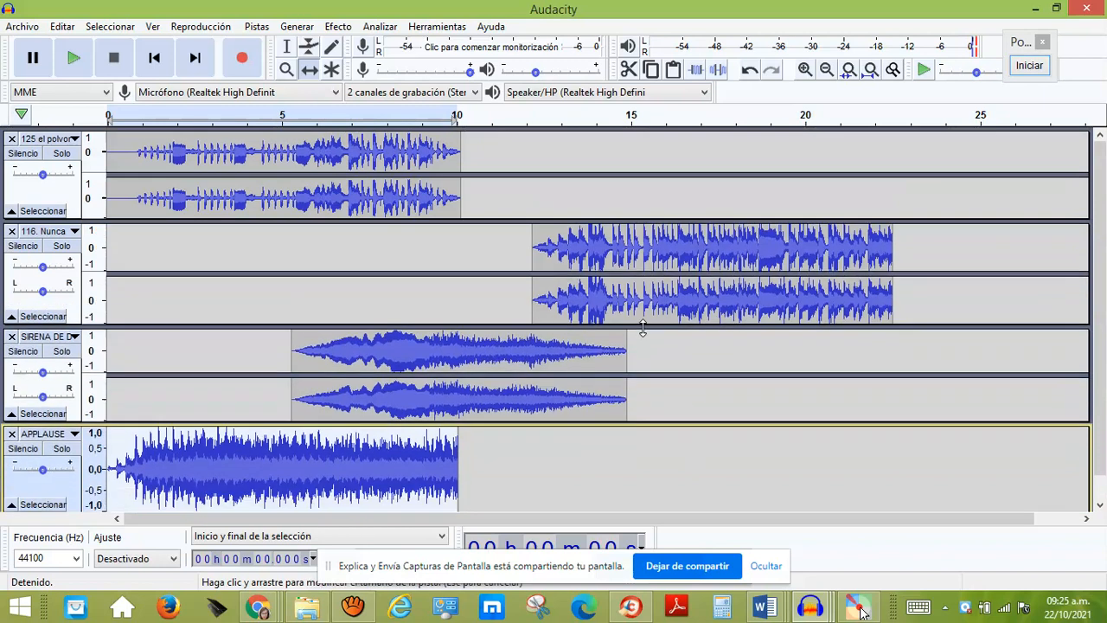
drag(638, 421, 638, 400)
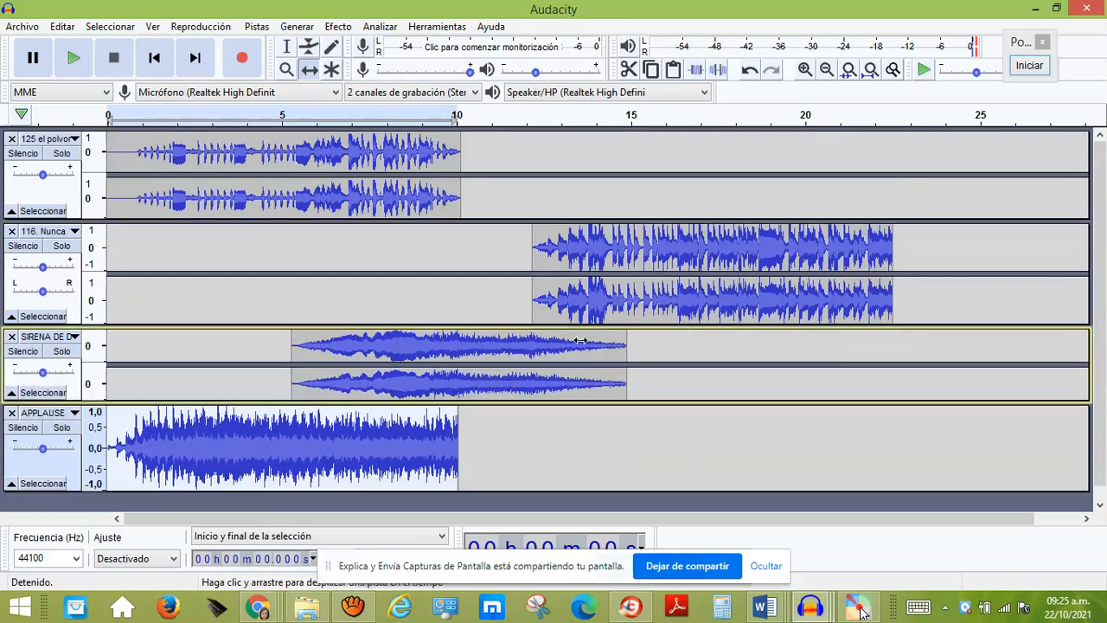
drag(492, 217, 494, 201)
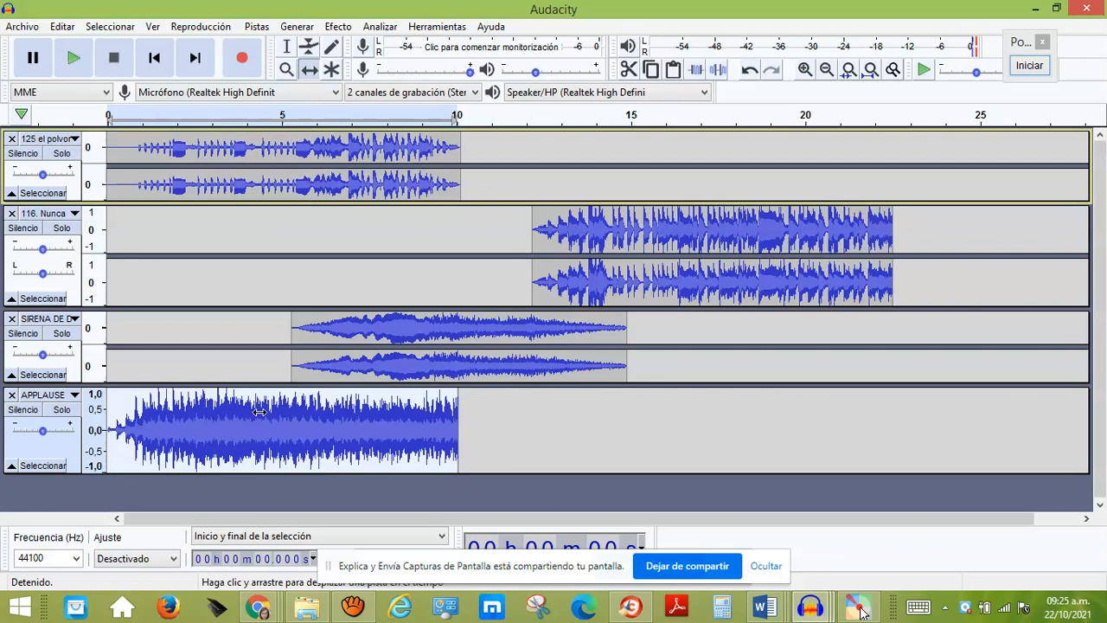
- Shift the applause clip to start at about 18.6 s, under the second song's ending, and play the mix from the beginning
drag(260, 412, 909, 419)
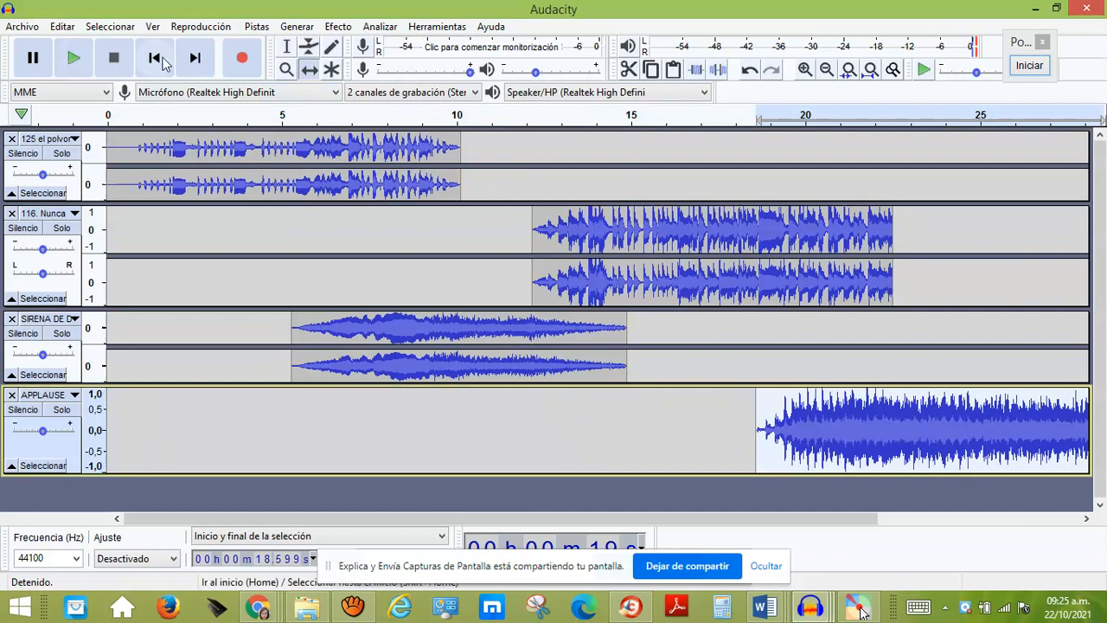
click(156, 59)
click(76, 63)
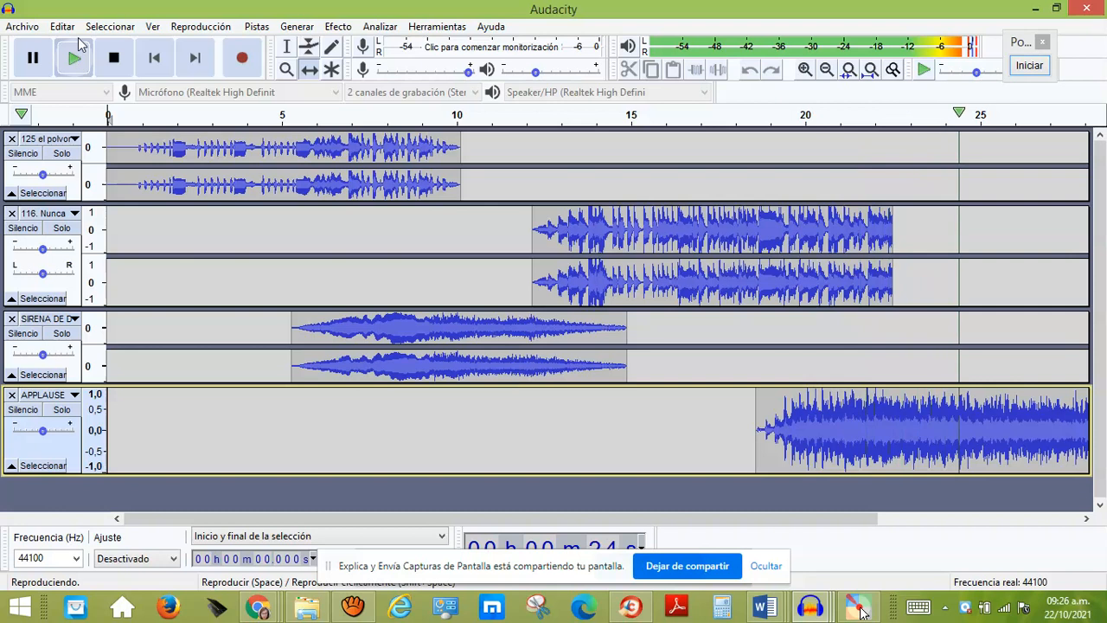
- Stop playback and outline each of the four tracks in red with the screen annotation tool's rectangle, ending the annotation
click(114, 59)
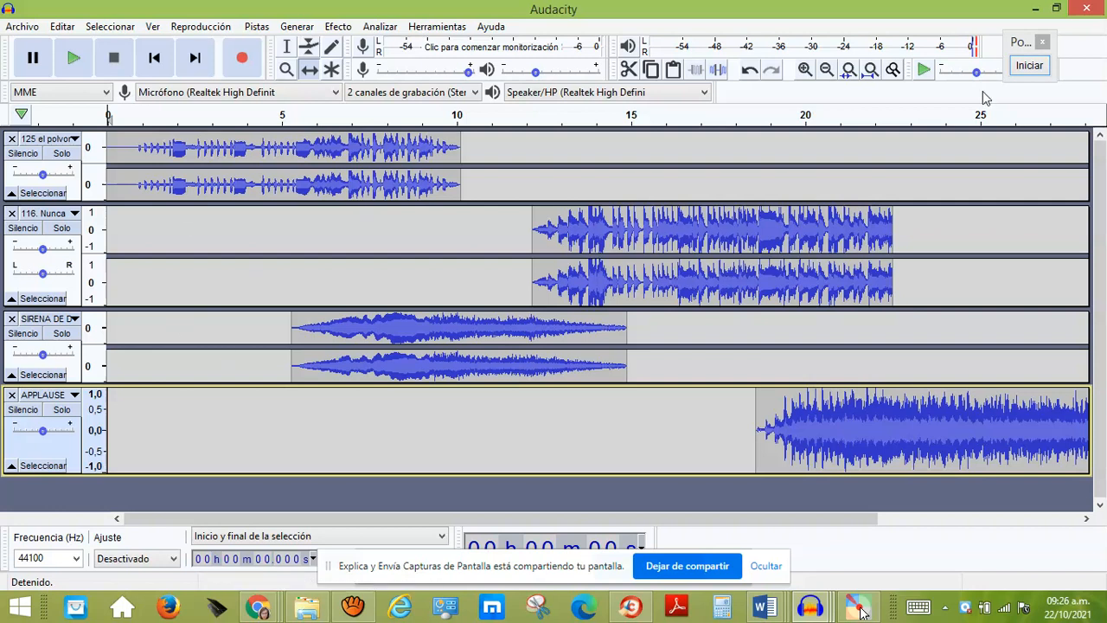
click(1031, 69)
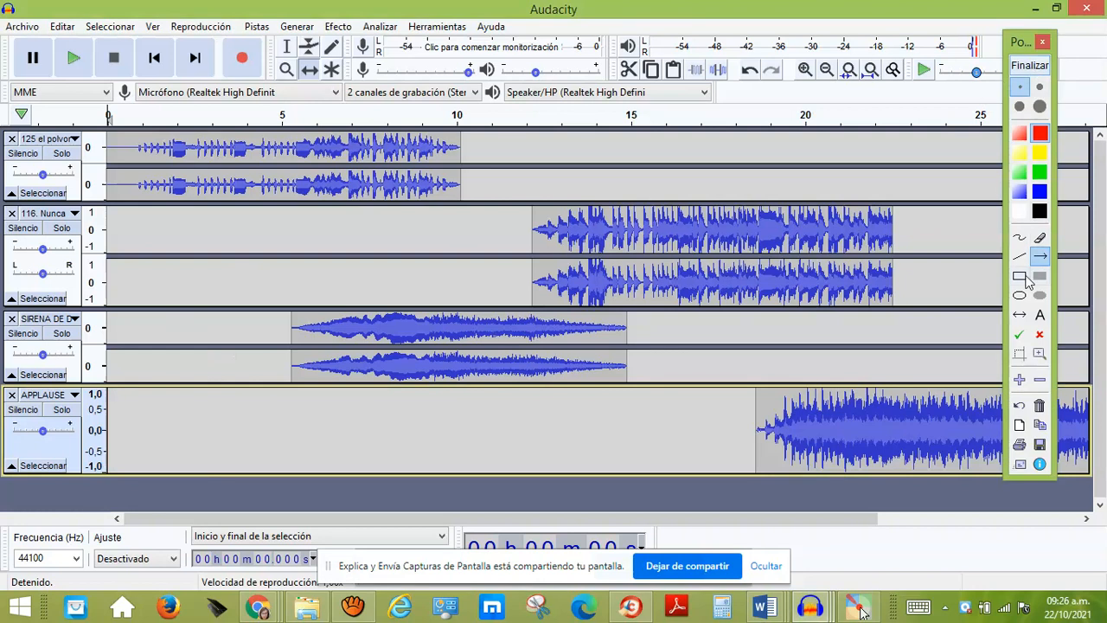
click(1023, 276)
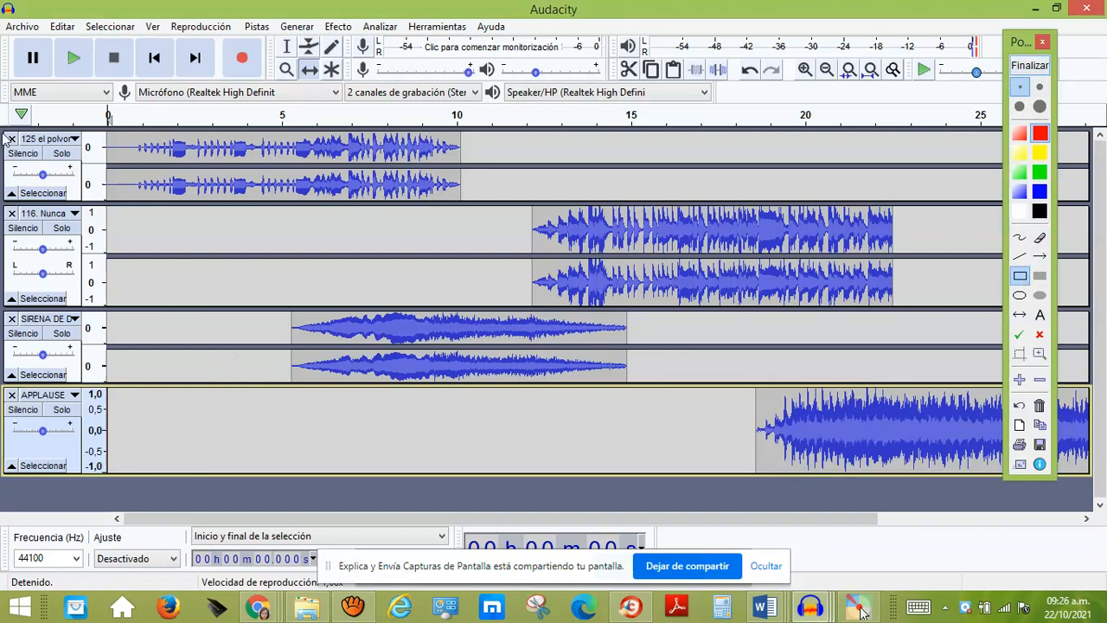
mouse_move(4, 127)
mouse_down()
mouse_move(29, 195)
mouse_move(904, 209)
mouse_move(1083, 200)
mouse_up()
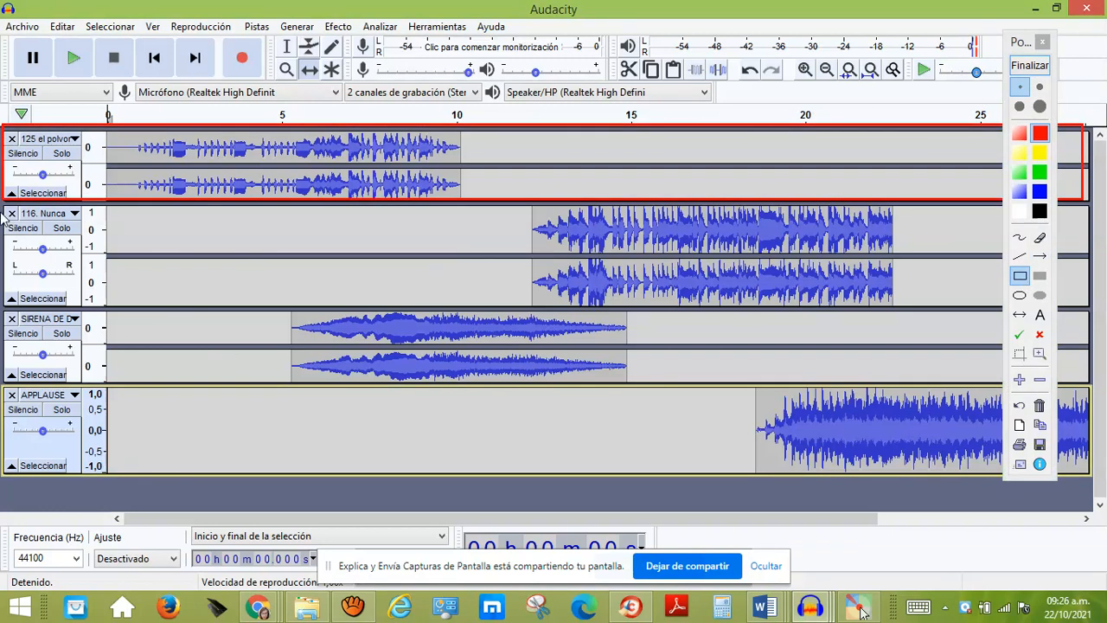
mouse_move(6, 210)
mouse_down()
mouse_move(83, 285)
mouse_move(834, 309)
mouse_move(1062, 303)
mouse_up()
mouse_move(3, 305)
mouse_down()
mouse_move(72, 384)
mouse_move(709, 398)
mouse_move(827, 389)
mouse_up()
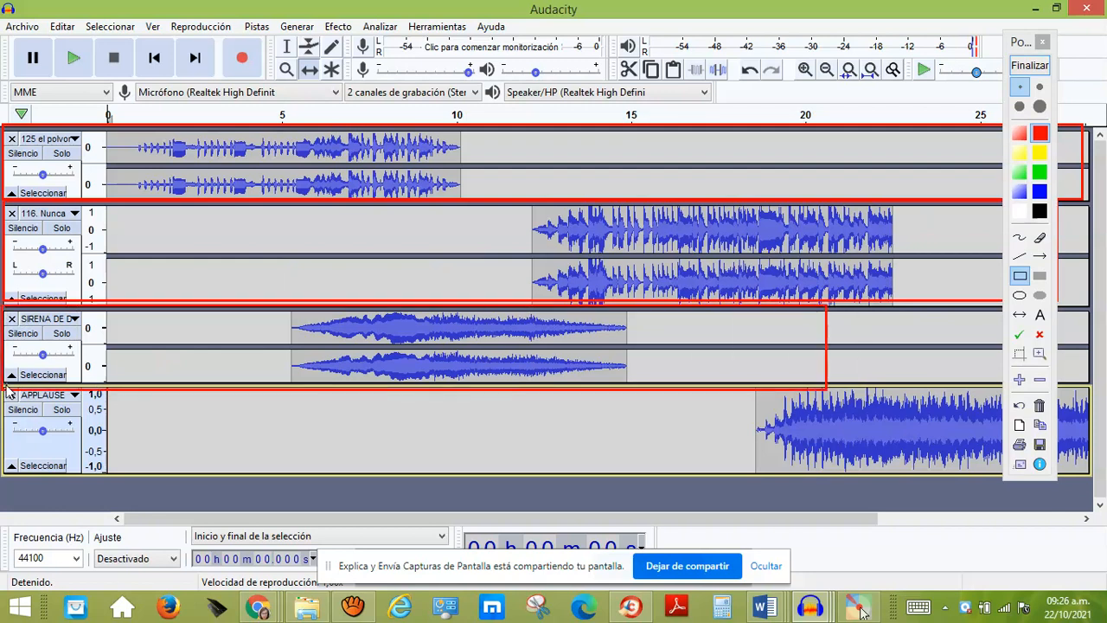
mouse_move(2, 390)
mouse_down()
mouse_move(147, 495)
mouse_move(943, 474)
mouse_up()
click(1030, 65)
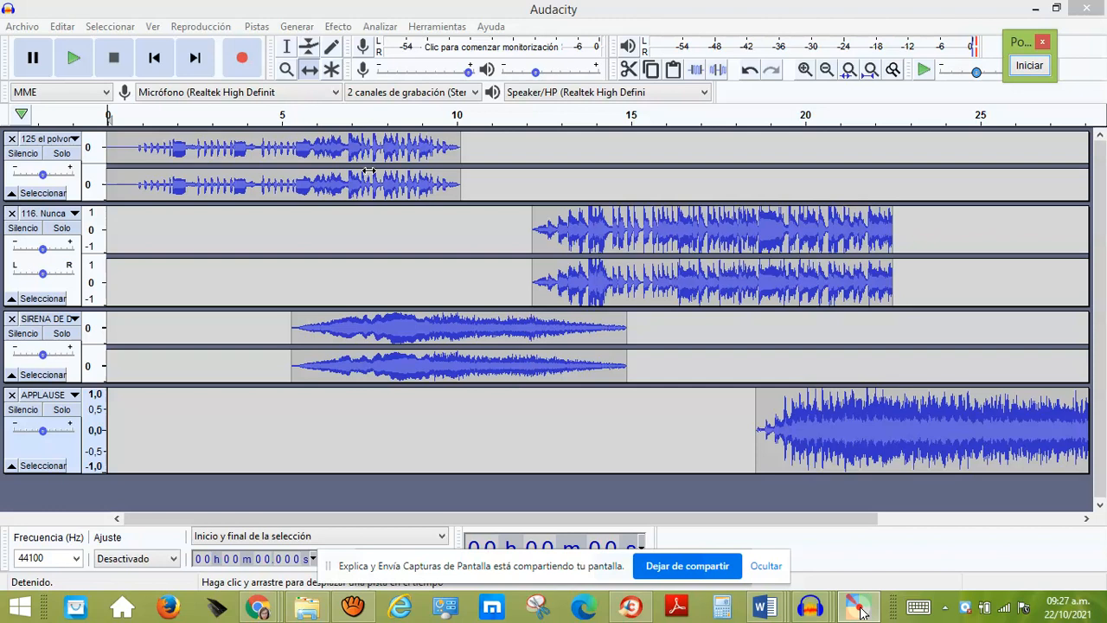
click(1028, 66)
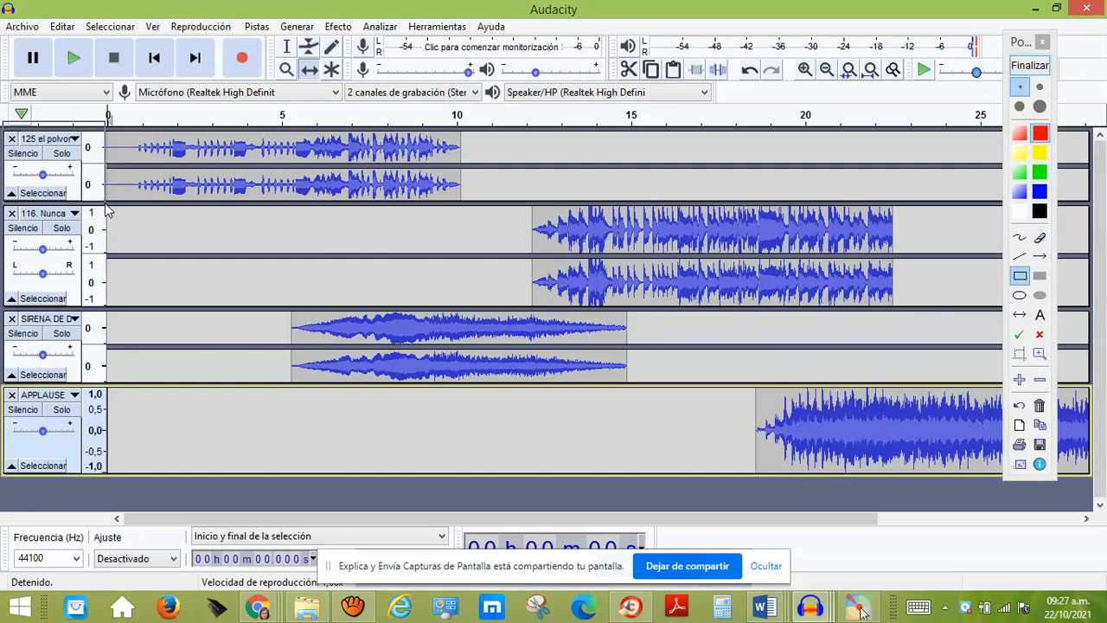
drag(106, 206, 106, 204)
click(1028, 70)
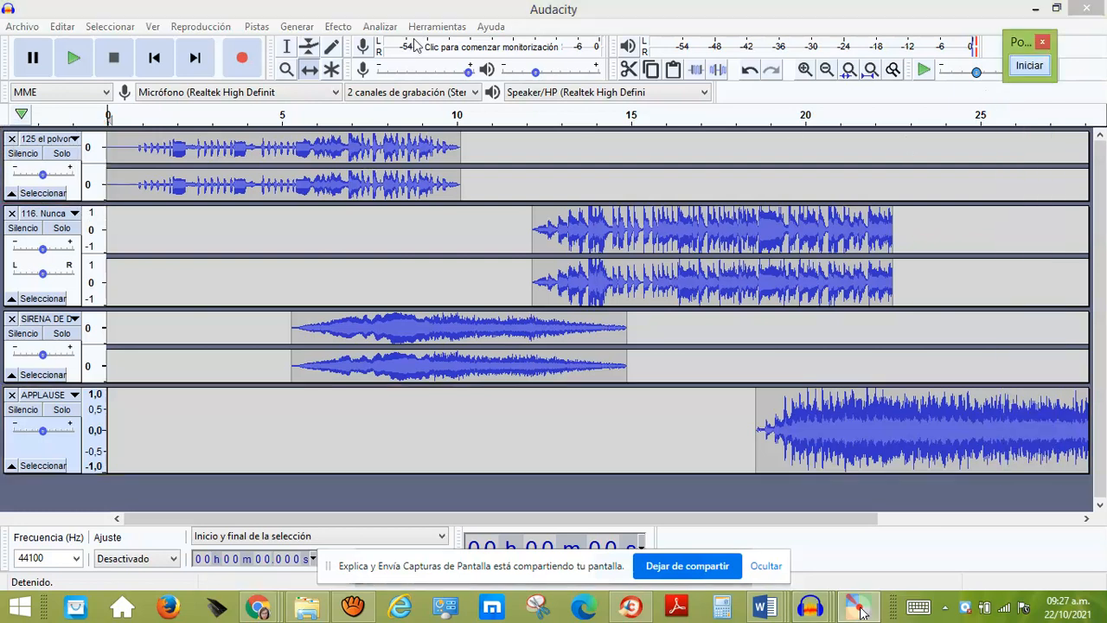
- Listen to the mix from the beginning with the first song track temporarily muted
click(24, 154)
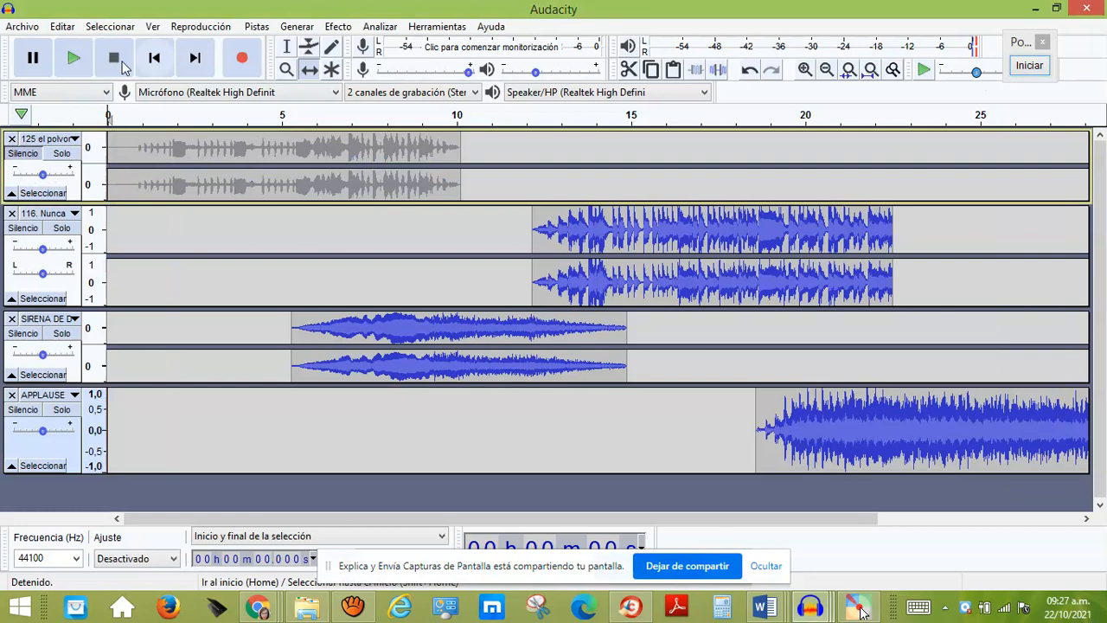
click(76, 61)
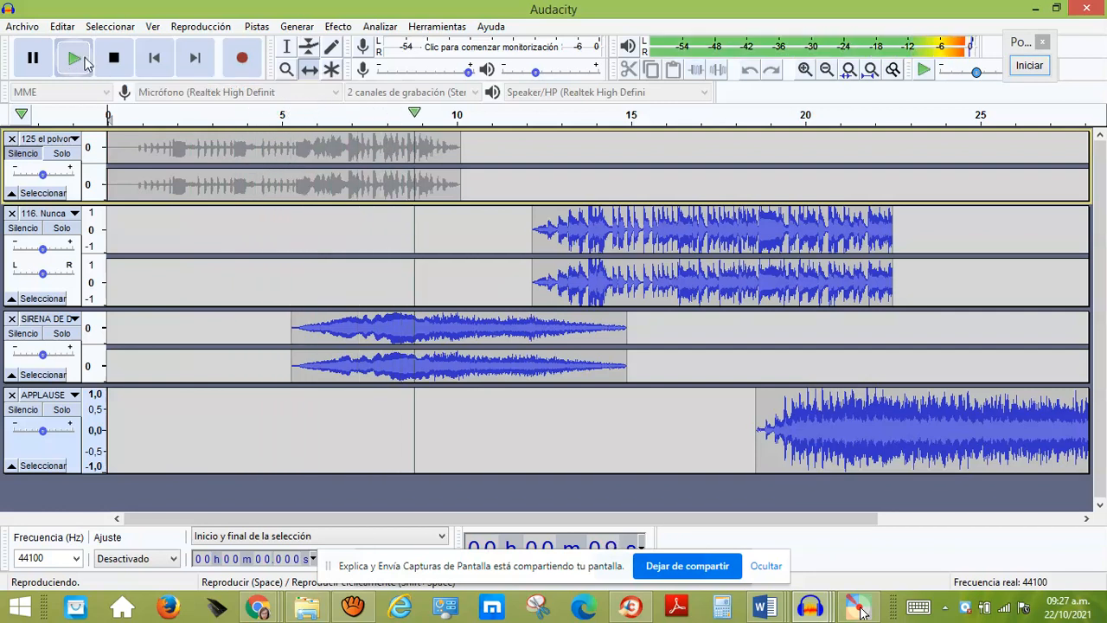
click(112, 58)
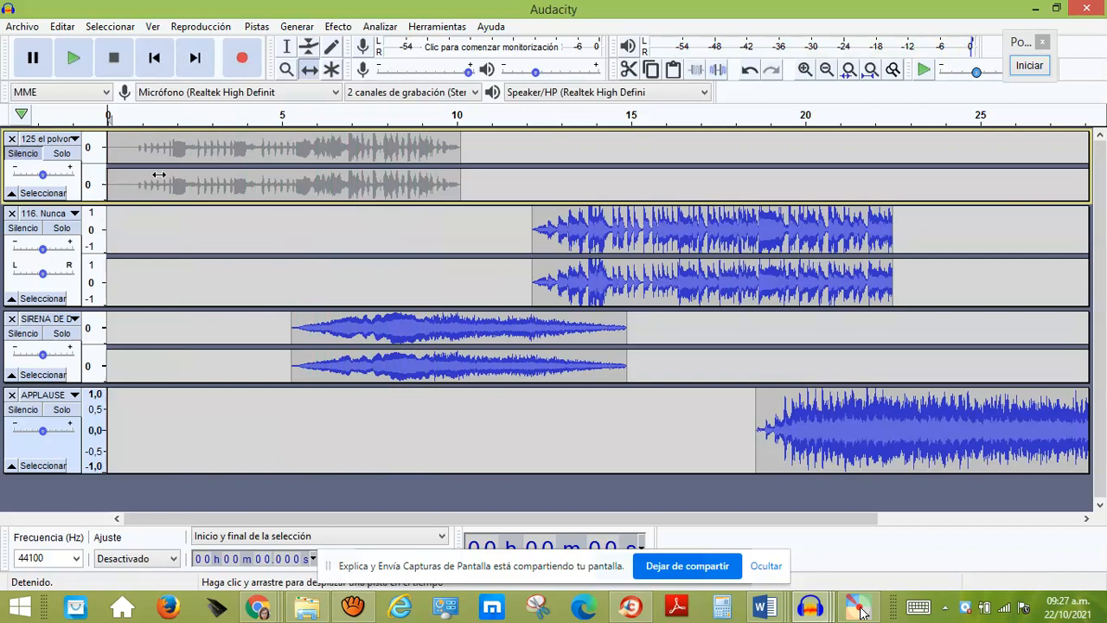
click(23, 154)
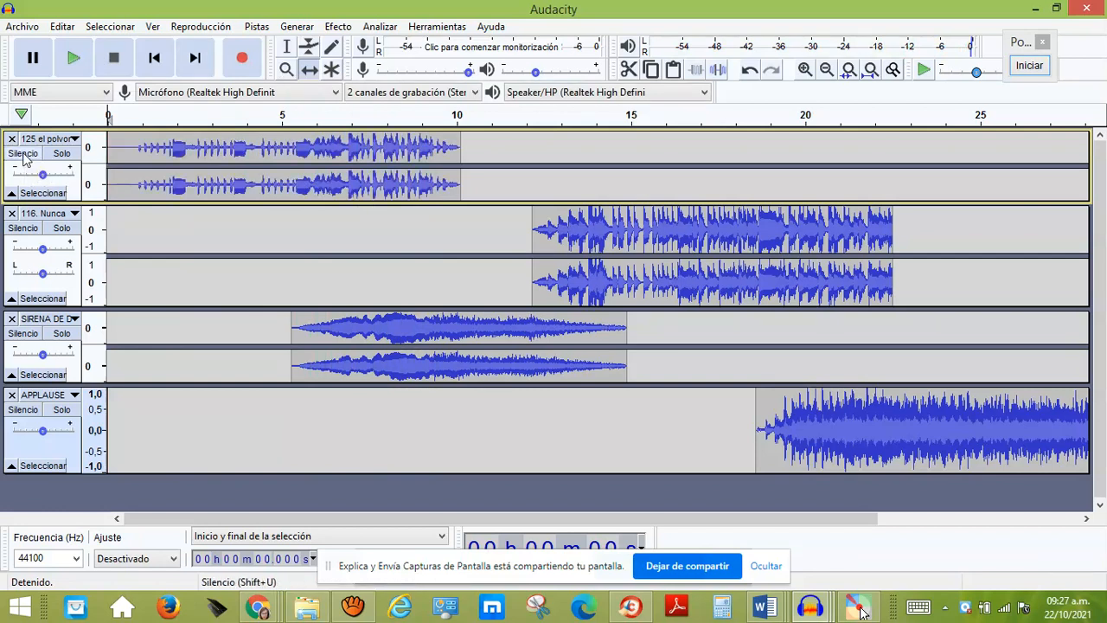
- Lower the first song track's gain, listen to the mix from the beginning, and slightly lower the siren track's gain
mouse_move(45, 178)
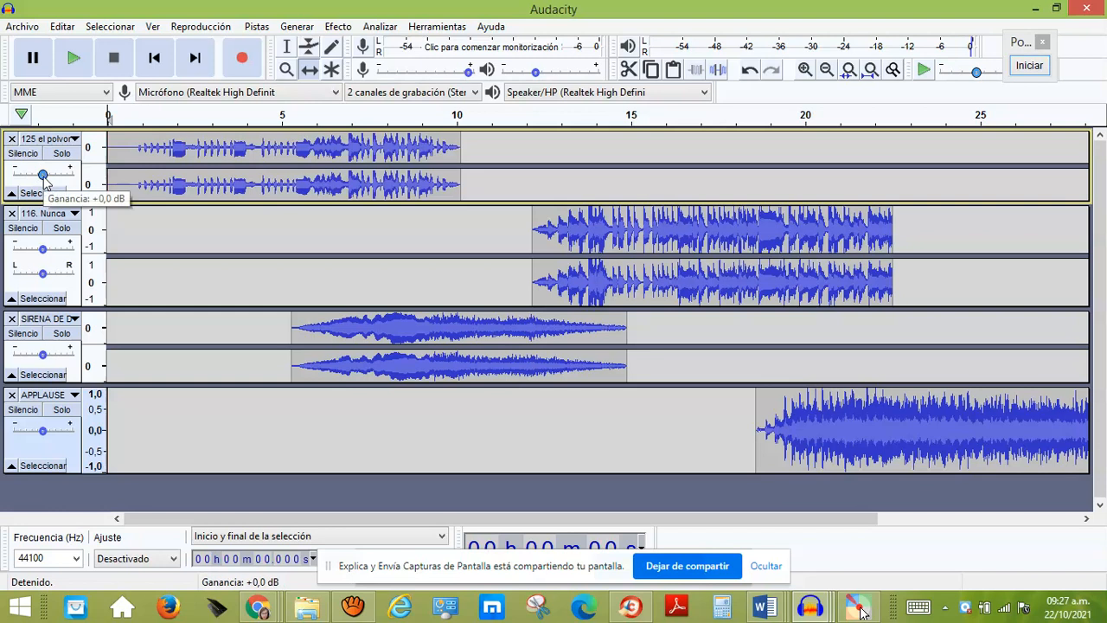
drag(45, 178, 17, 179)
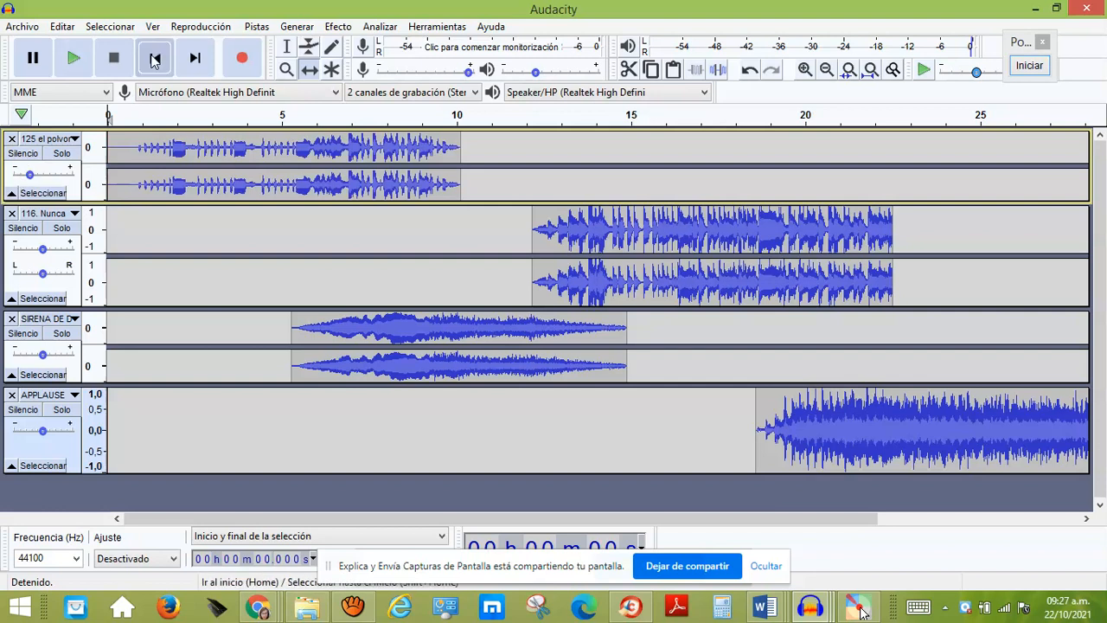
click(74, 62)
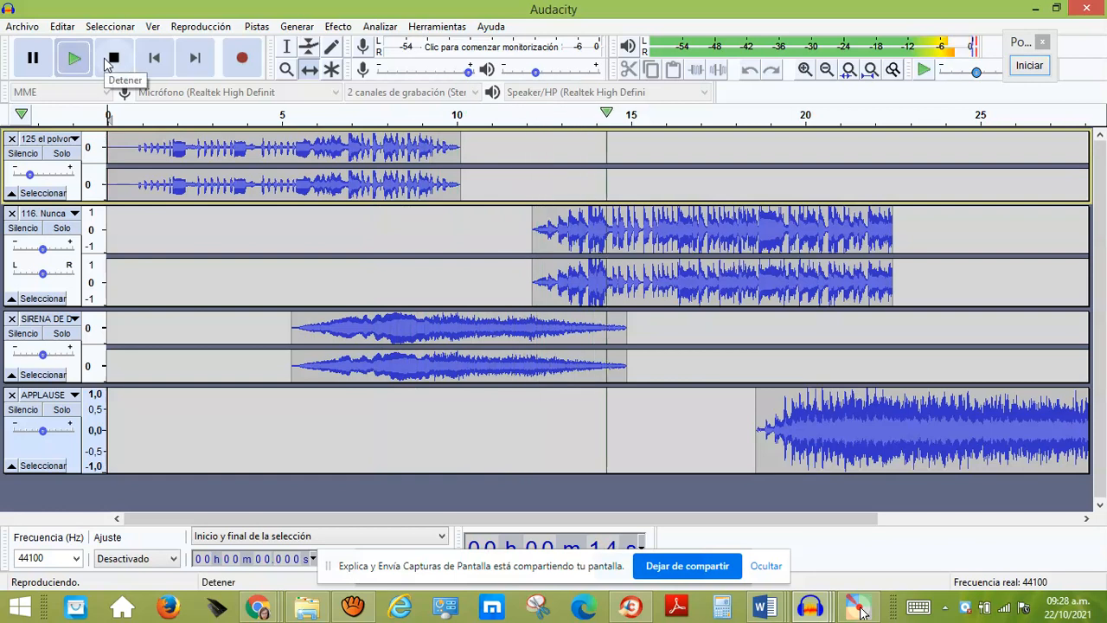
click(113, 58)
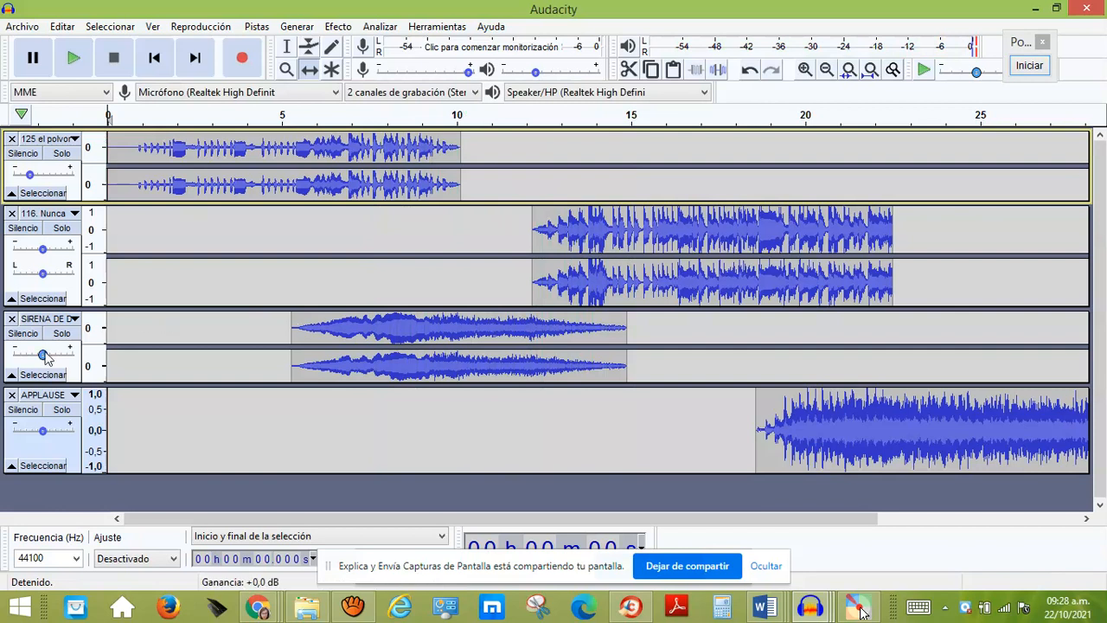
mouse_move(42, 354)
mouse_down()
mouse_move(28, 364)
mouse_move(67, 356)
mouse_move(34, 362)
mouse_up()
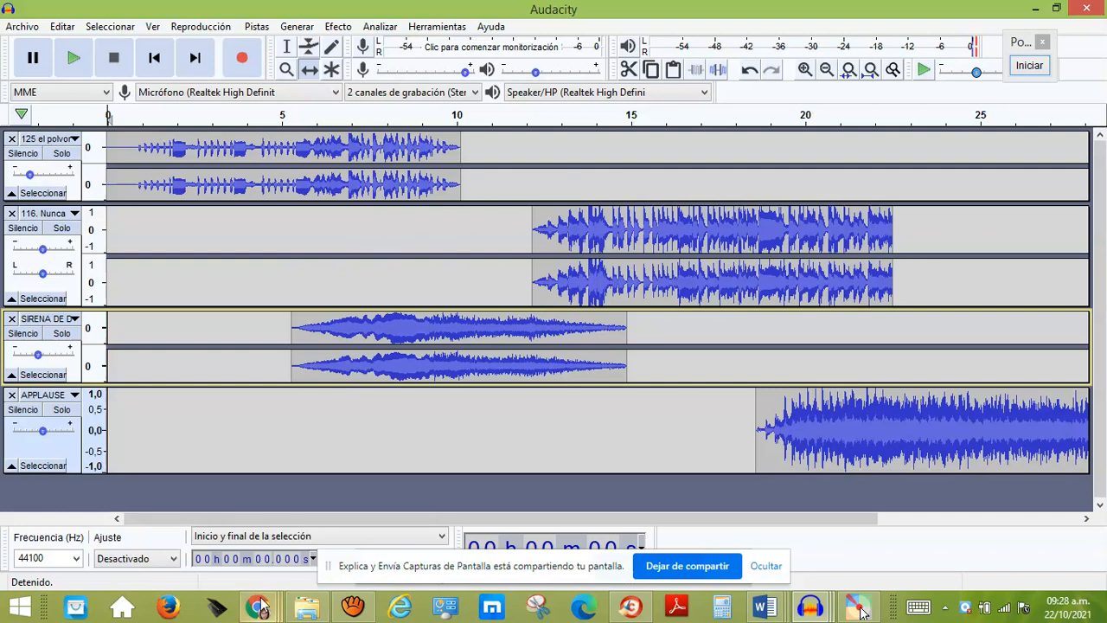
- Check the Google Meet call, return to the Audacity mix project, and move the overlapping screen-sharing notice over the applause track
mouse_move(260, 608)
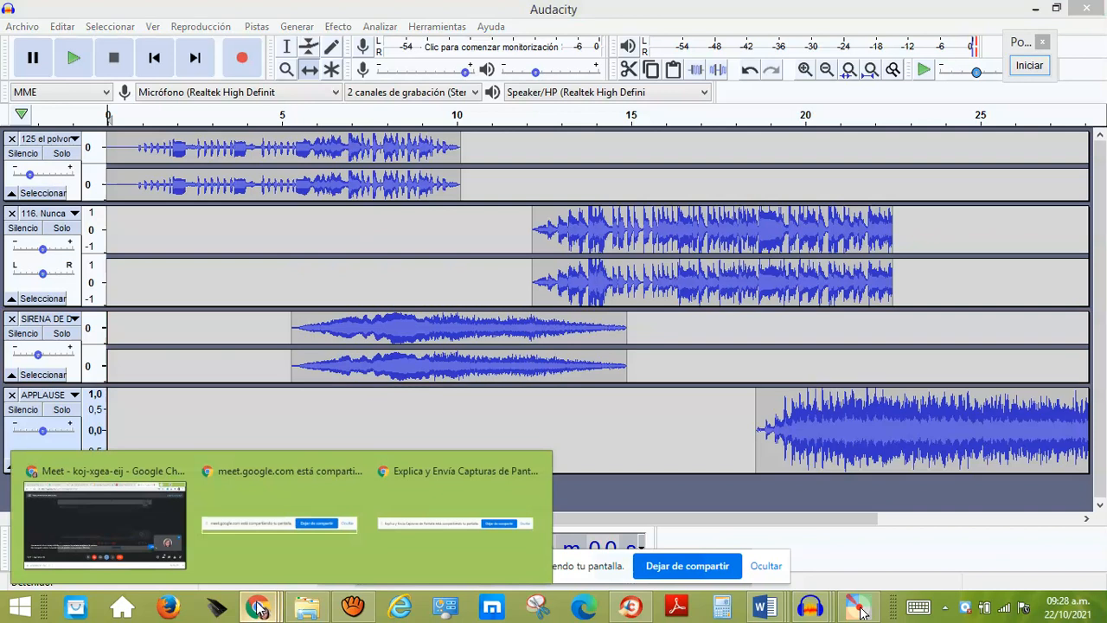
click(148, 520)
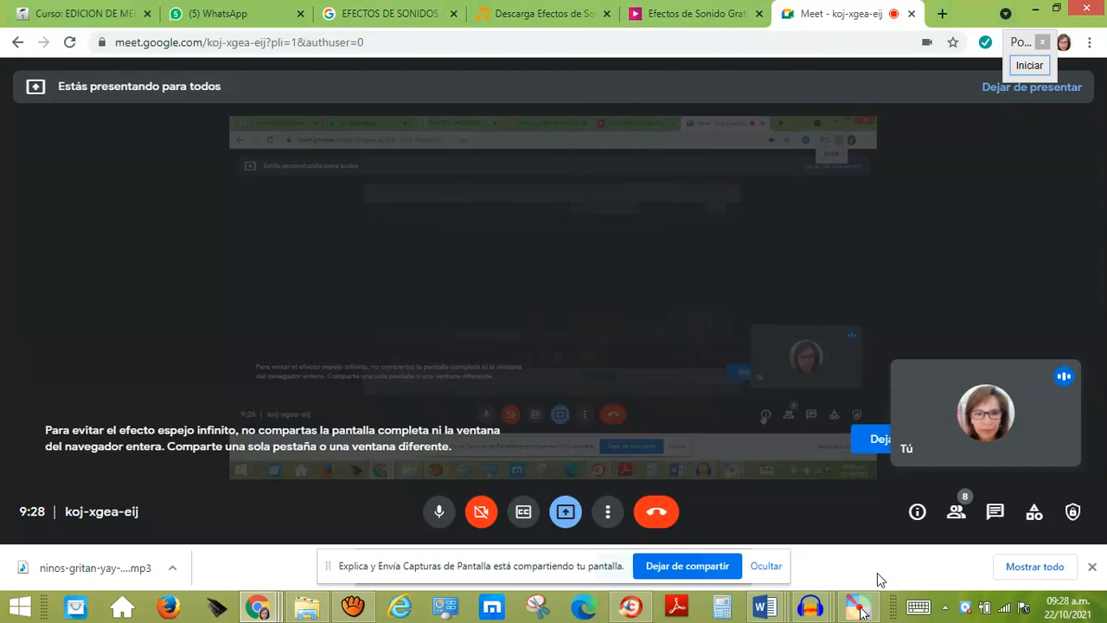
mouse_move(811, 607)
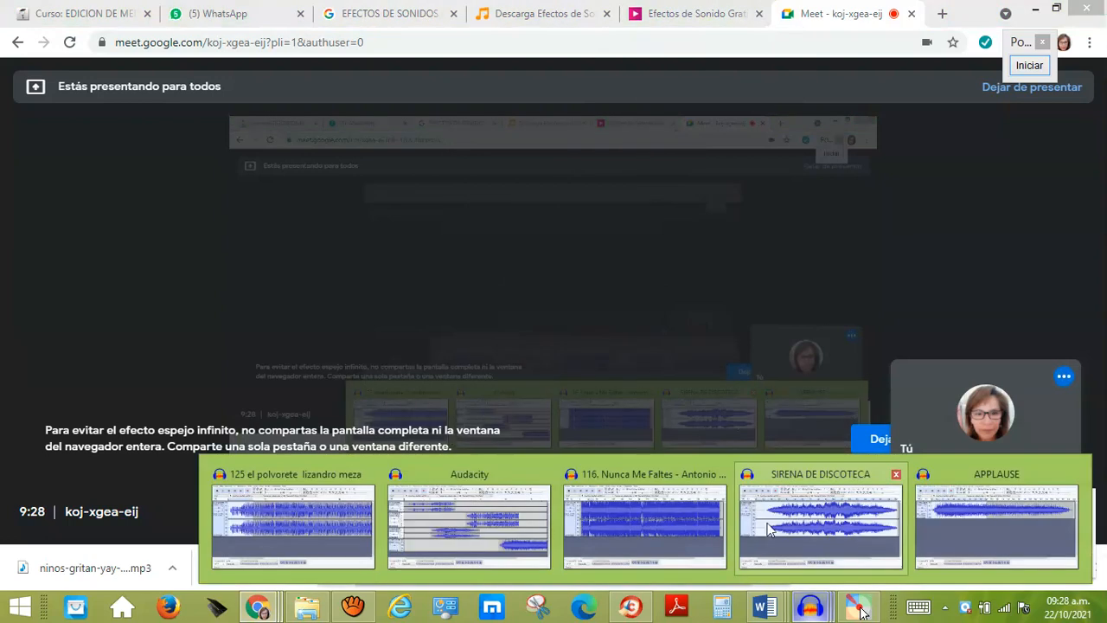
click(497, 528)
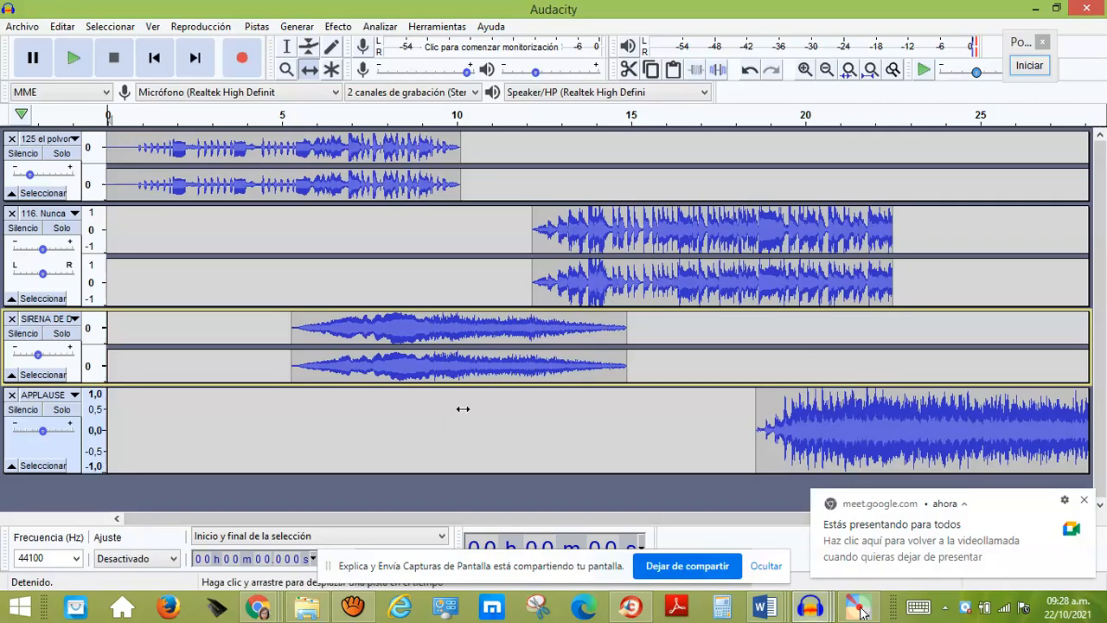
click(1097, 501)
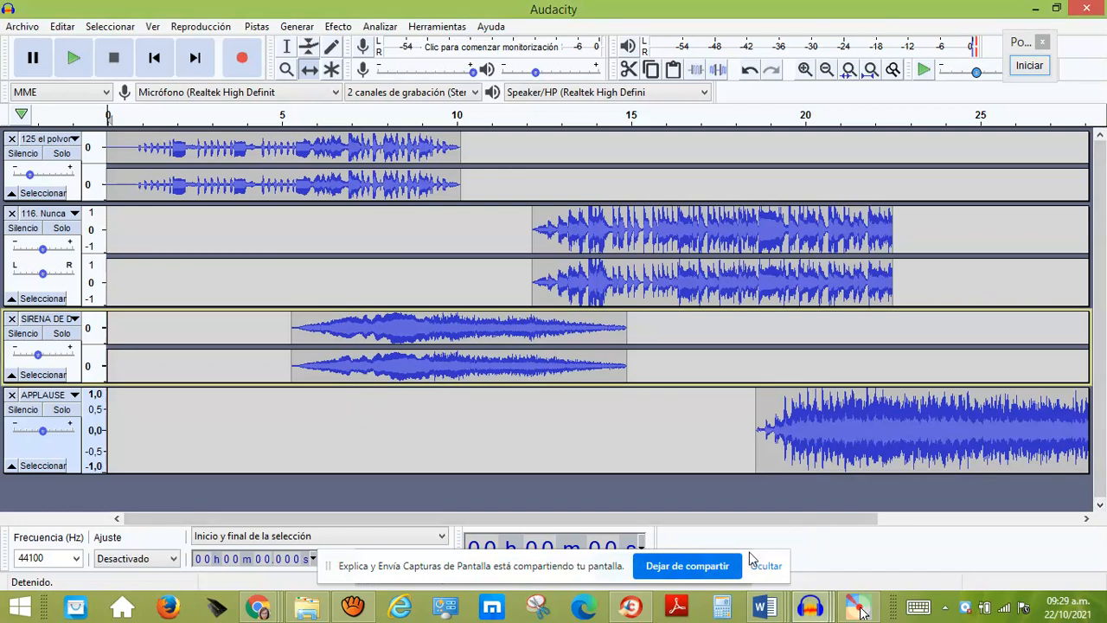
drag(489, 575, 367, 425)
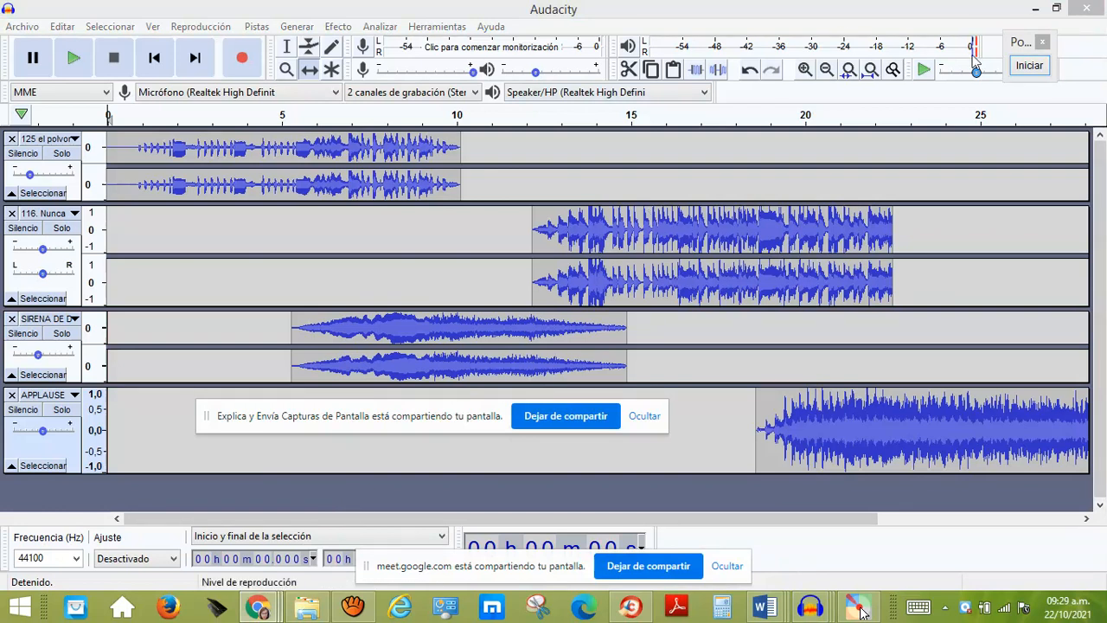
- Draw a red arrow pointing at the empty area below the tracks with the screen annotation tool, and end the annotation
click(1029, 67)
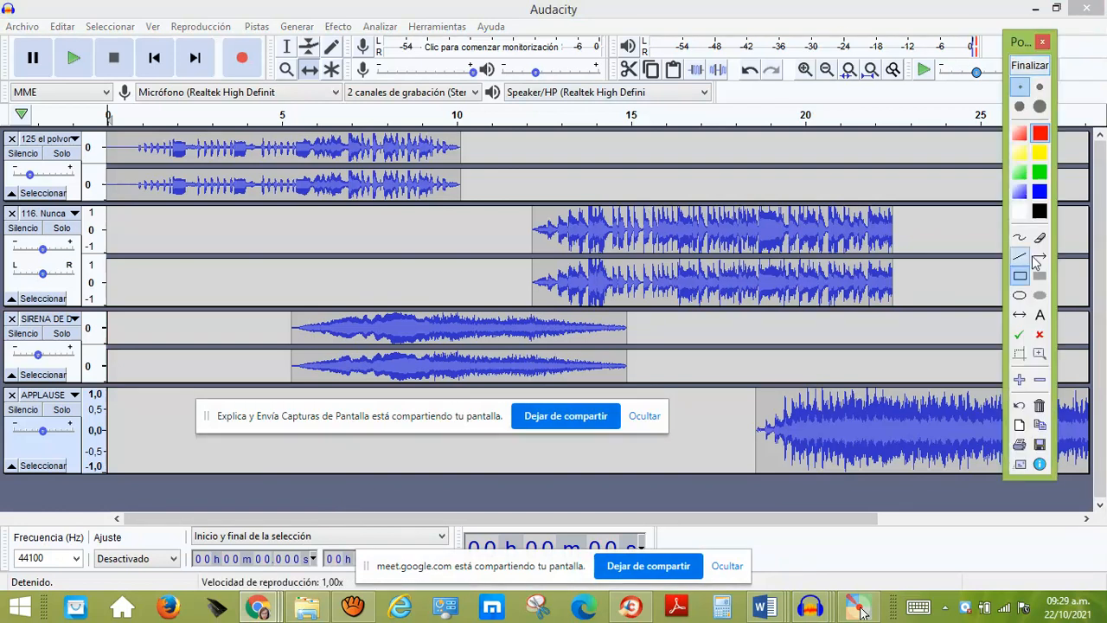
mouse_move(722, 326)
mouse_down()
mouse_move(709, 453)
mouse_move(678, 500)
mouse_up()
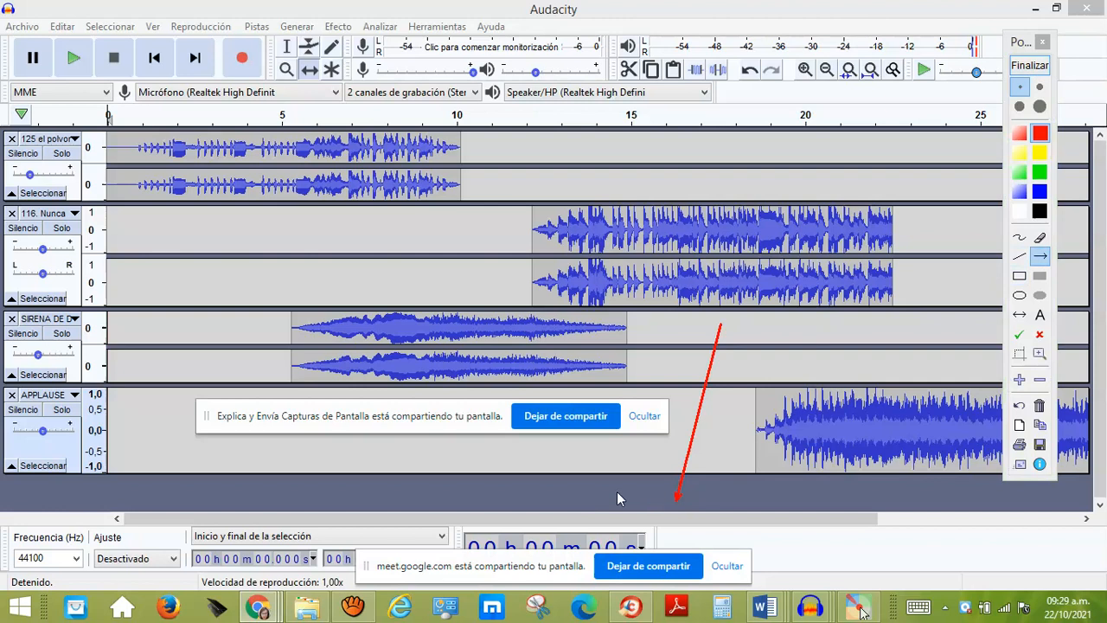
click(1034, 68)
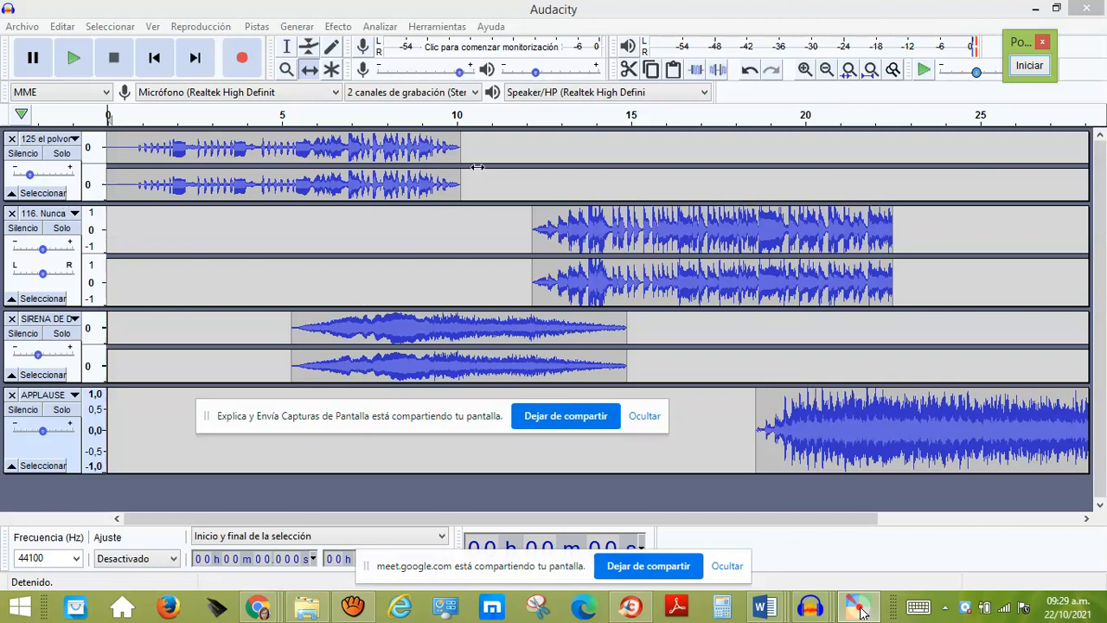
- Look at the Google Meet call again, return to the Audacity mix project, and dismiss the presenting notification
mouse_move(260, 609)
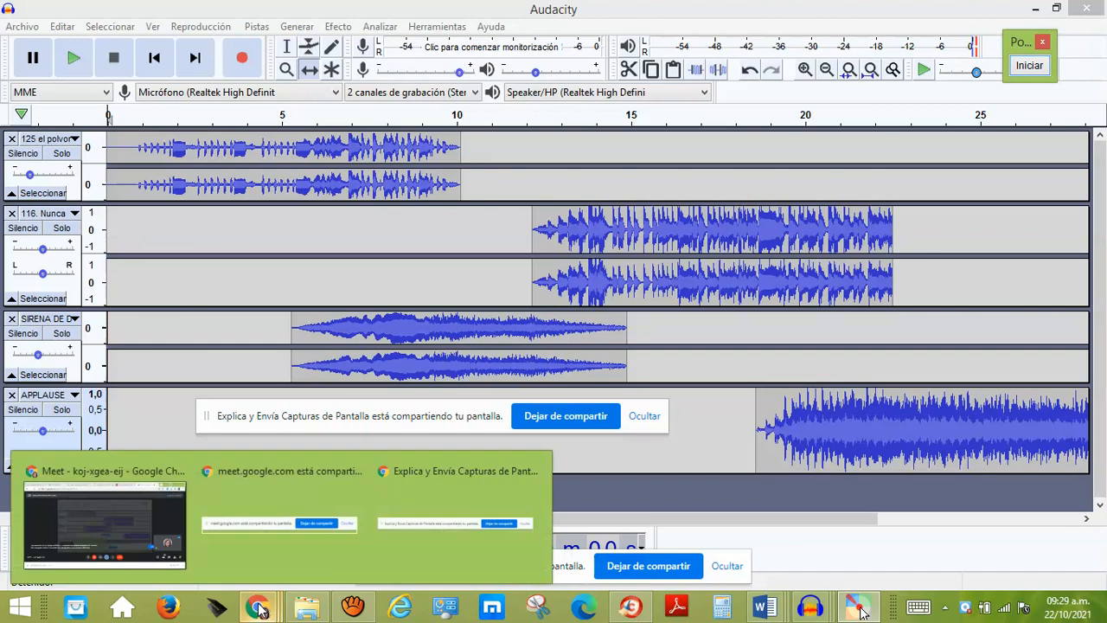
click(148, 496)
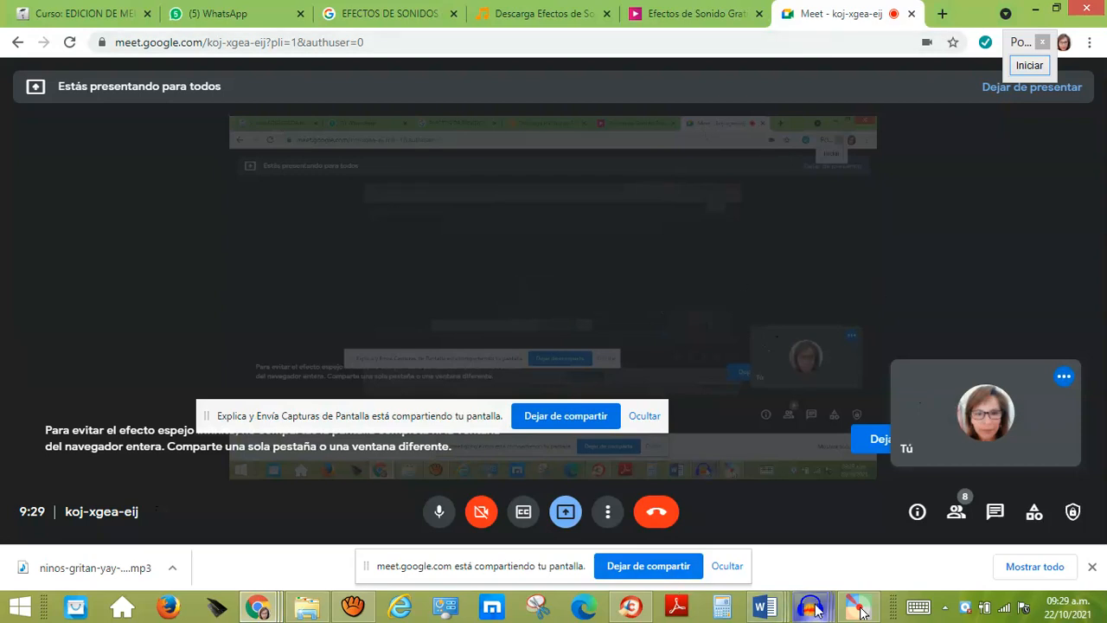
mouse_move(813, 609)
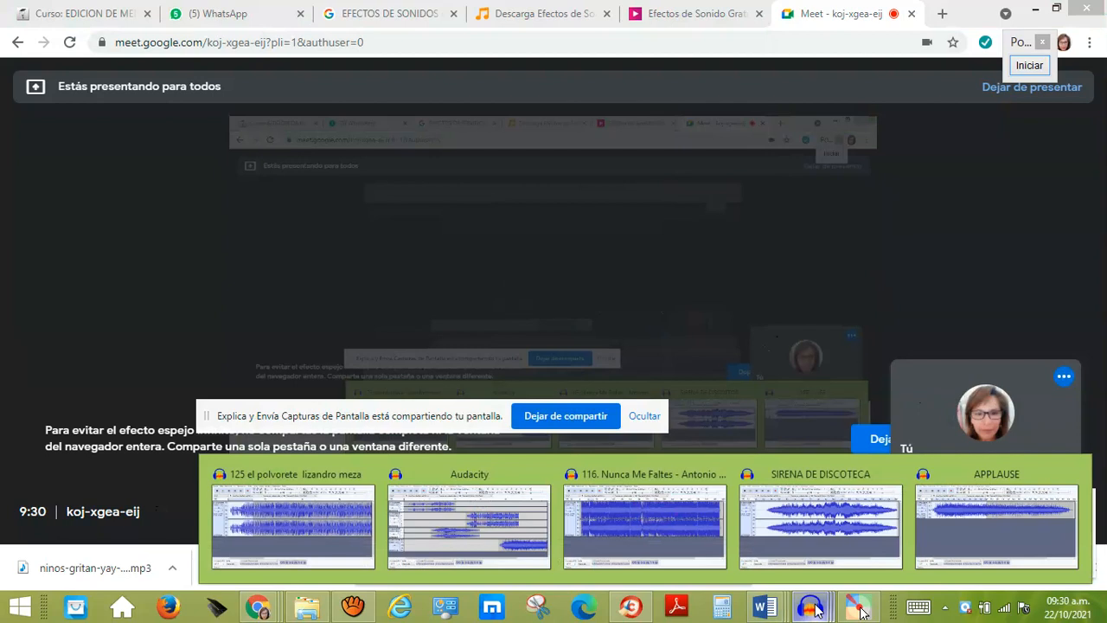
click(498, 526)
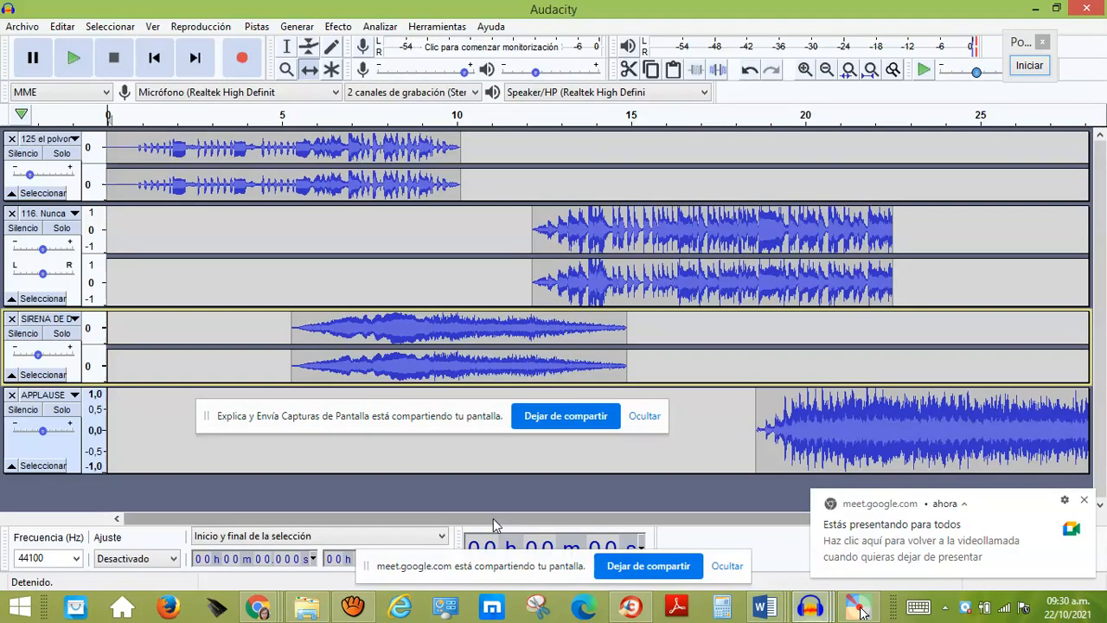
click(1084, 500)
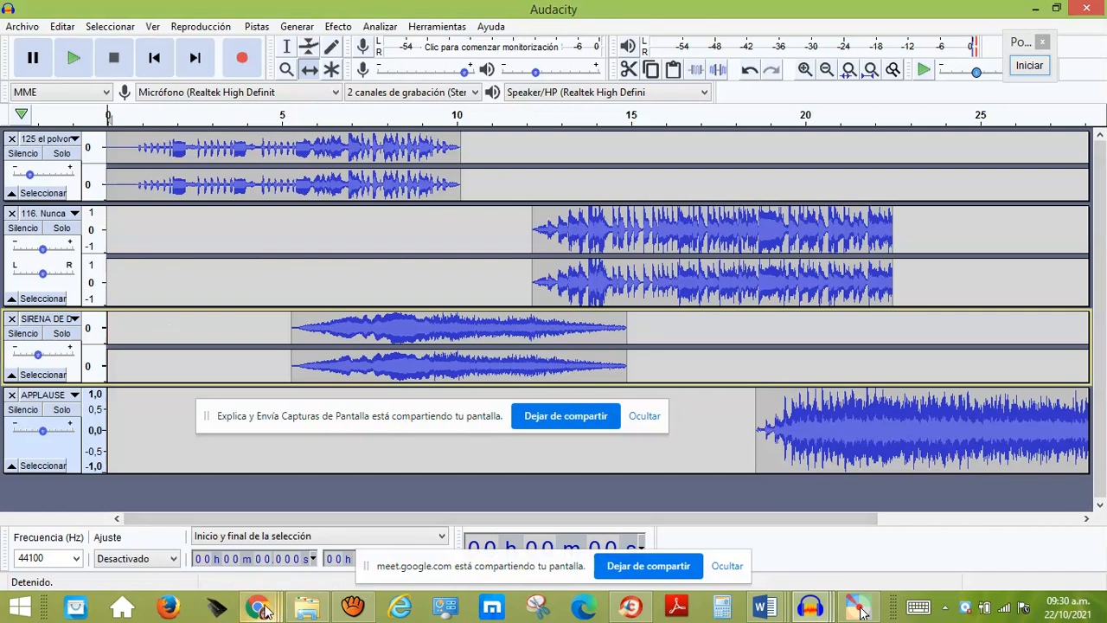
- Read the chat messages in the Google Meet call and return to the Audacity mix project
mouse_move(266, 611)
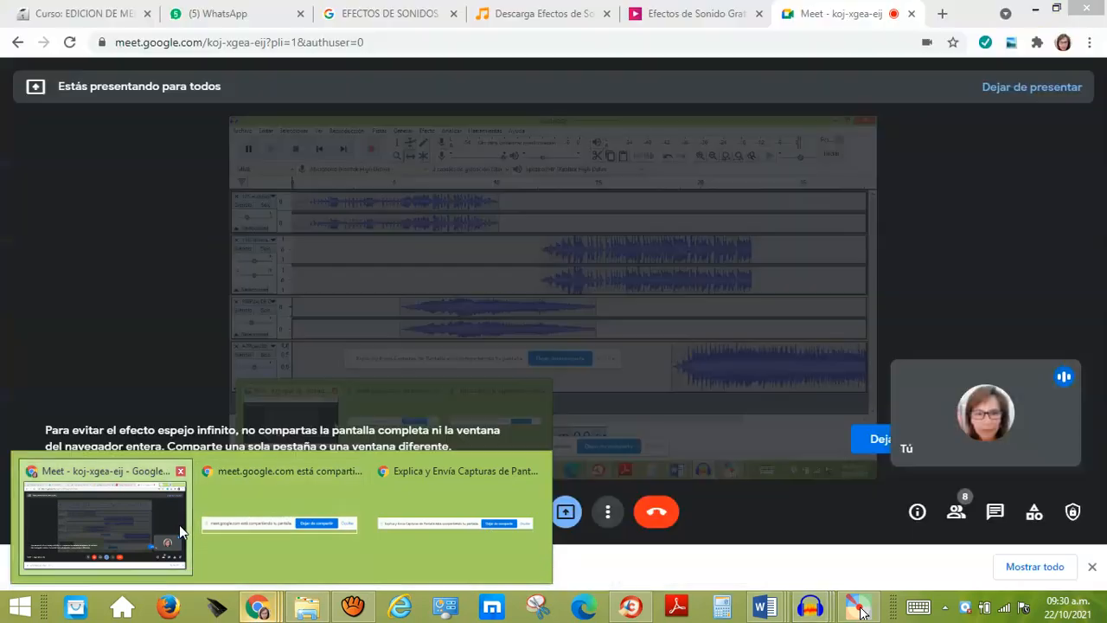
click(179, 525)
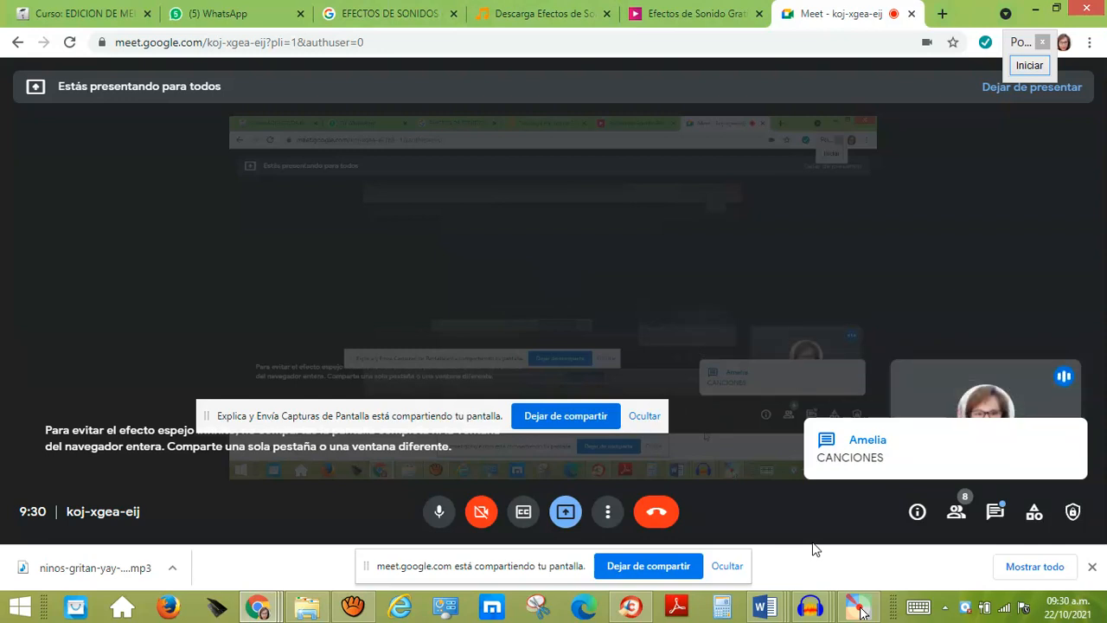
click(995, 513)
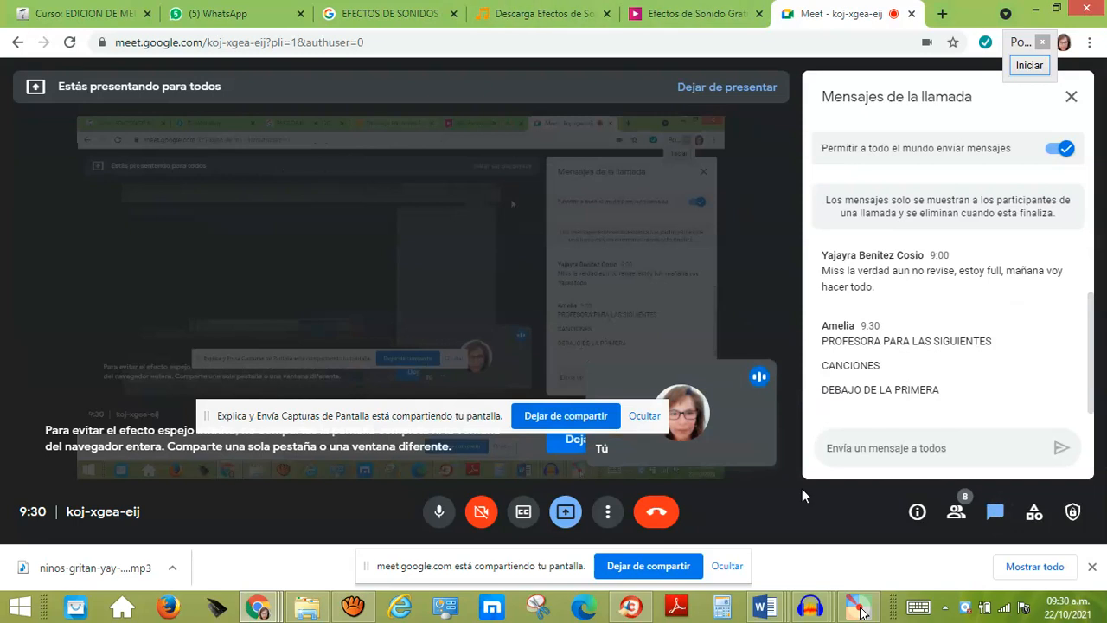
click(806, 605)
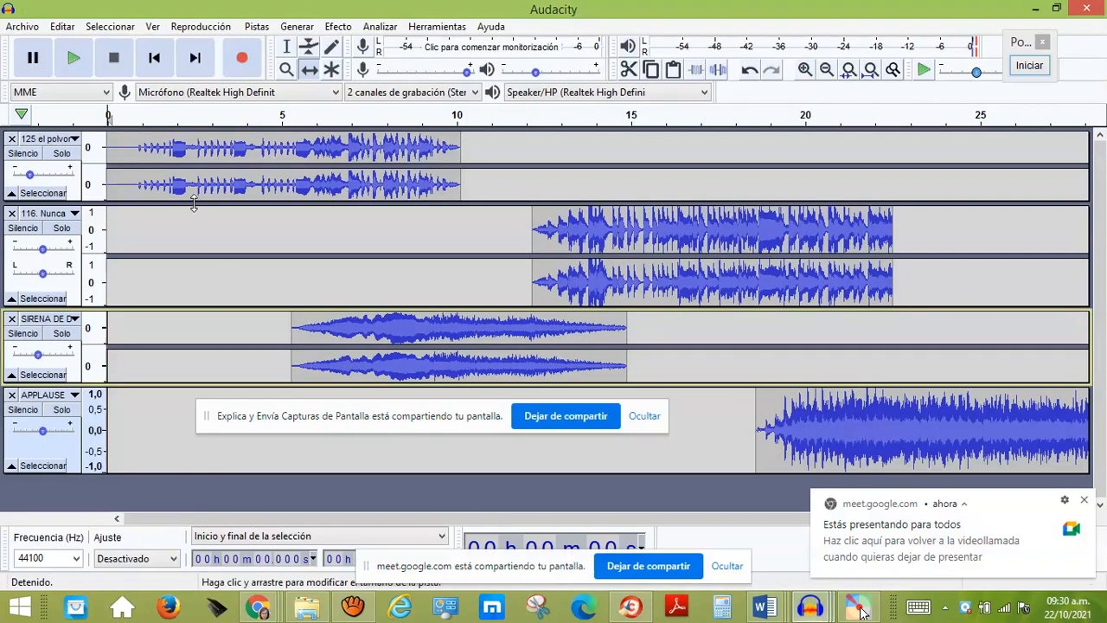
- Increase the height of the 125 el polvorete track slightly
drag(195, 205, 218, 216)
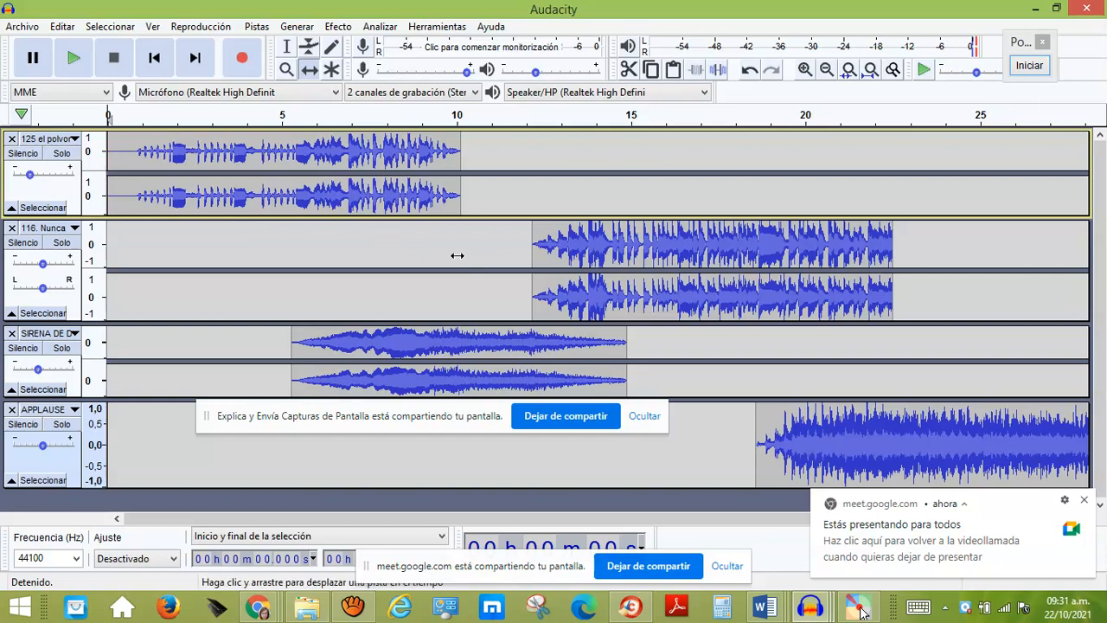
- Mute the 116. Nunca, SIRENA DE DISCOTECA and APPLAUSE tracks and unmute all three again
click(23, 243)
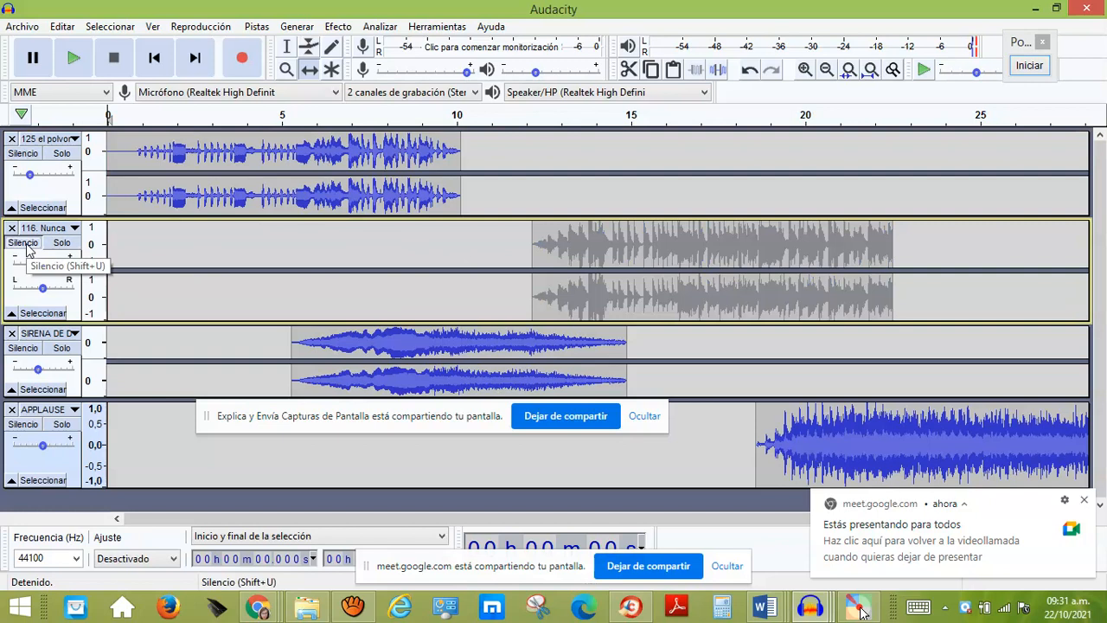
click(23, 243)
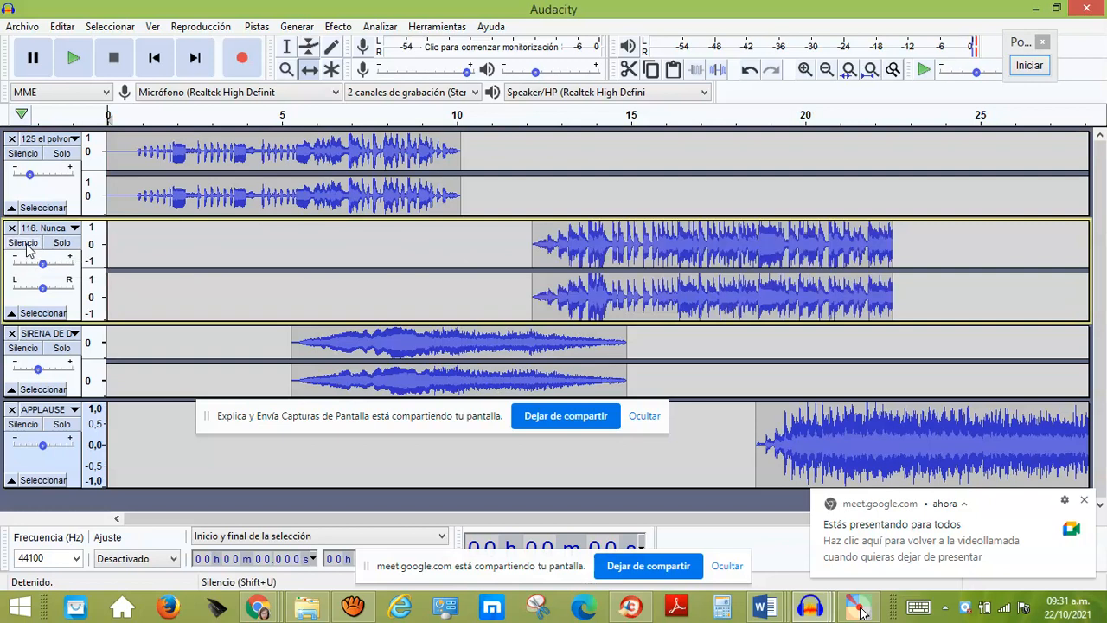
click(25, 245)
click(21, 349)
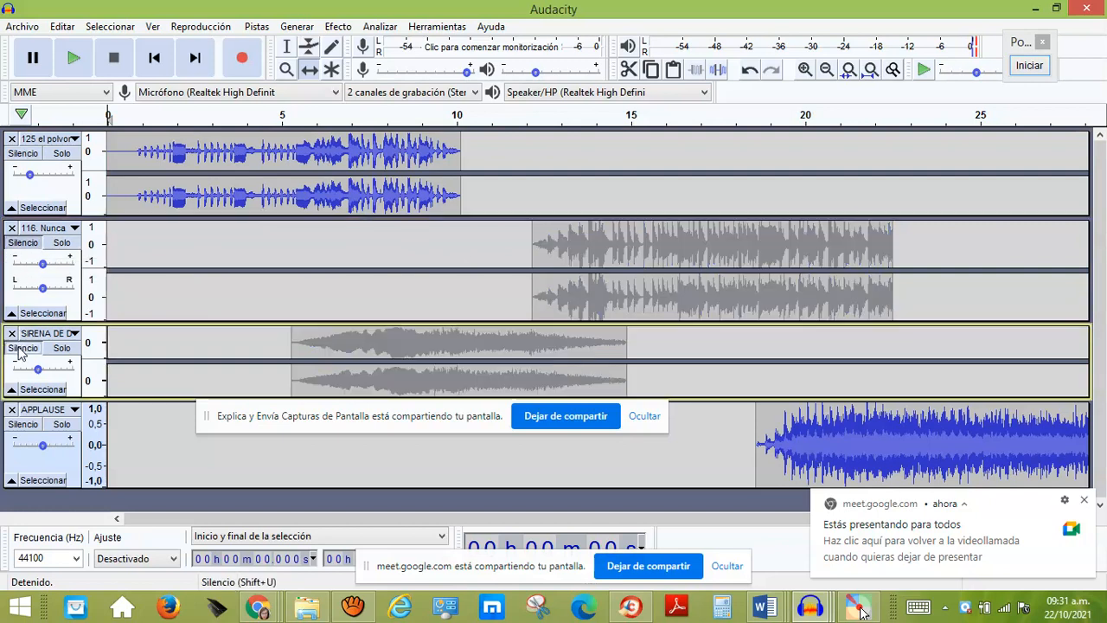
click(24, 426)
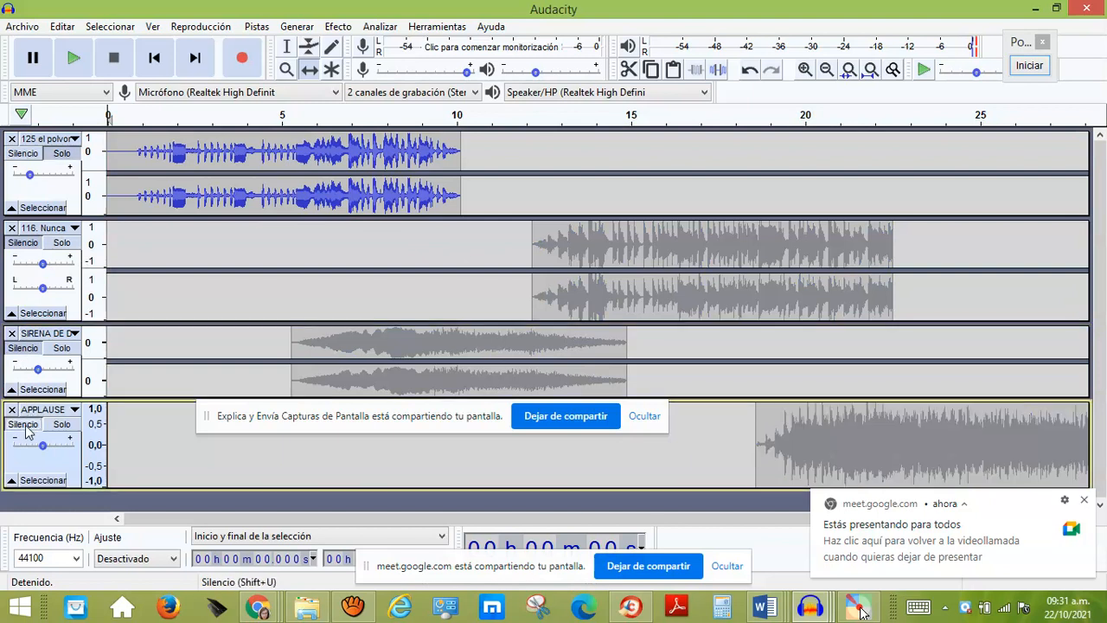
click(24, 243)
click(23, 347)
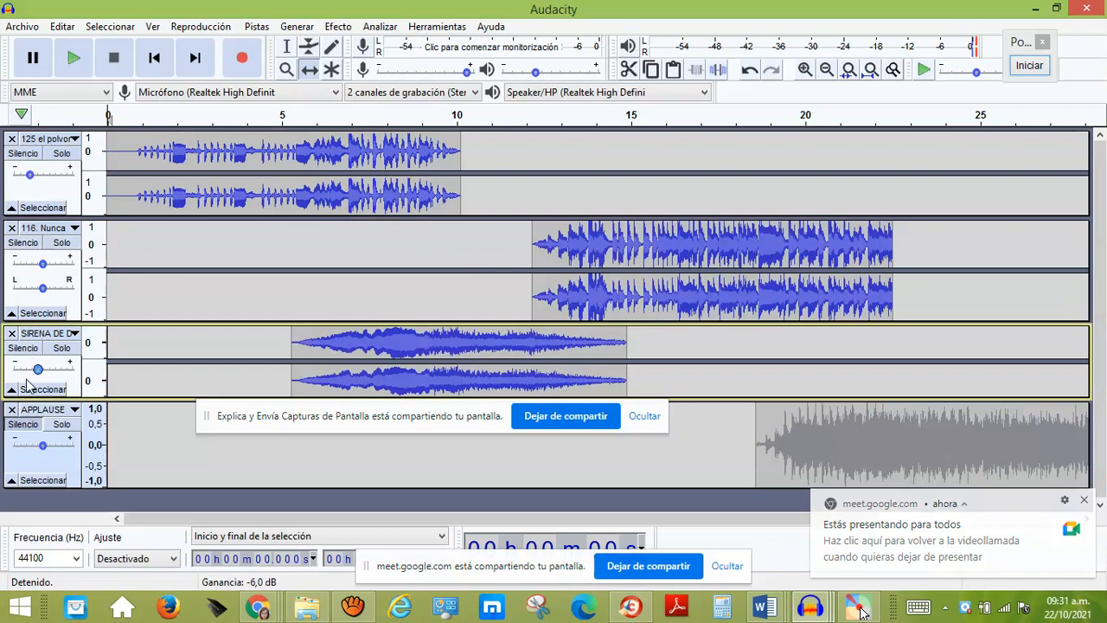
click(23, 424)
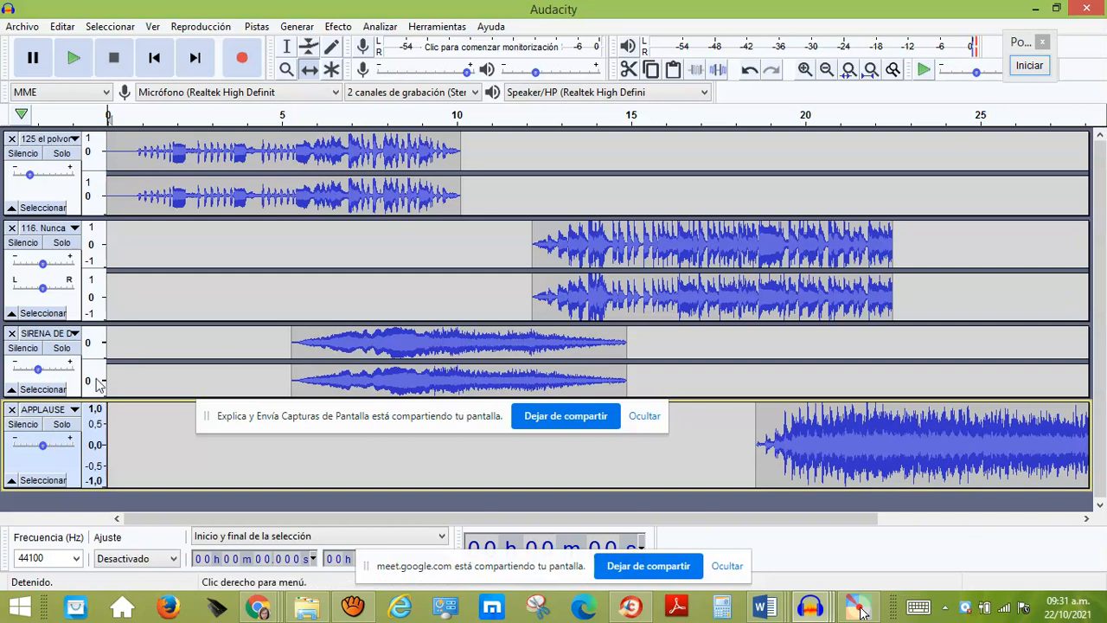
- Check the chat in the Google Meet call and raise the system speaker volume
click(256, 608)
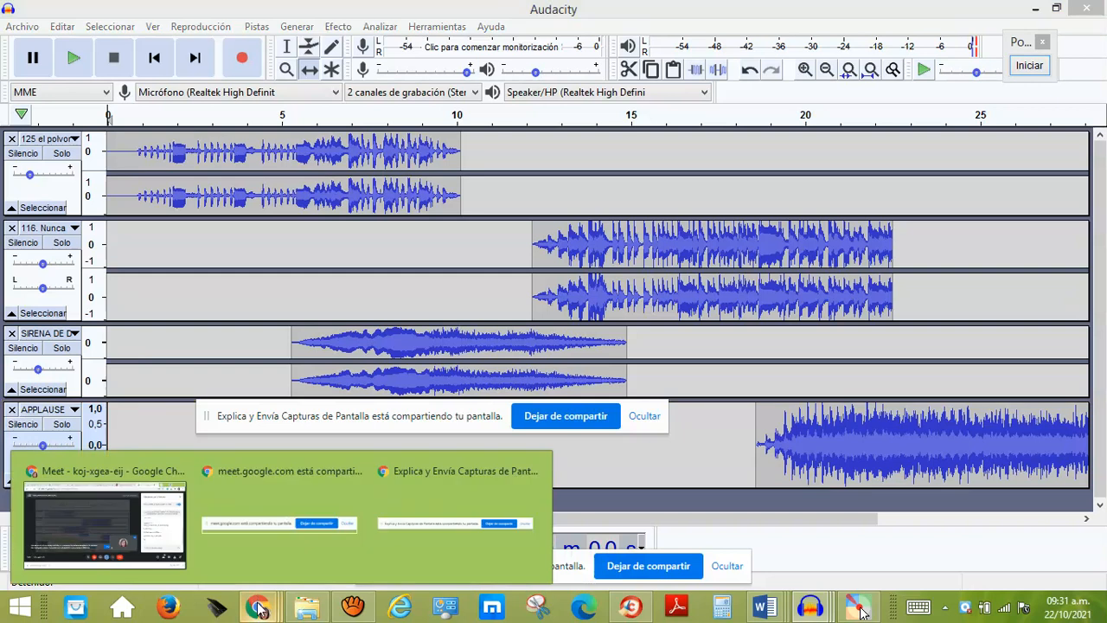
click(178, 519)
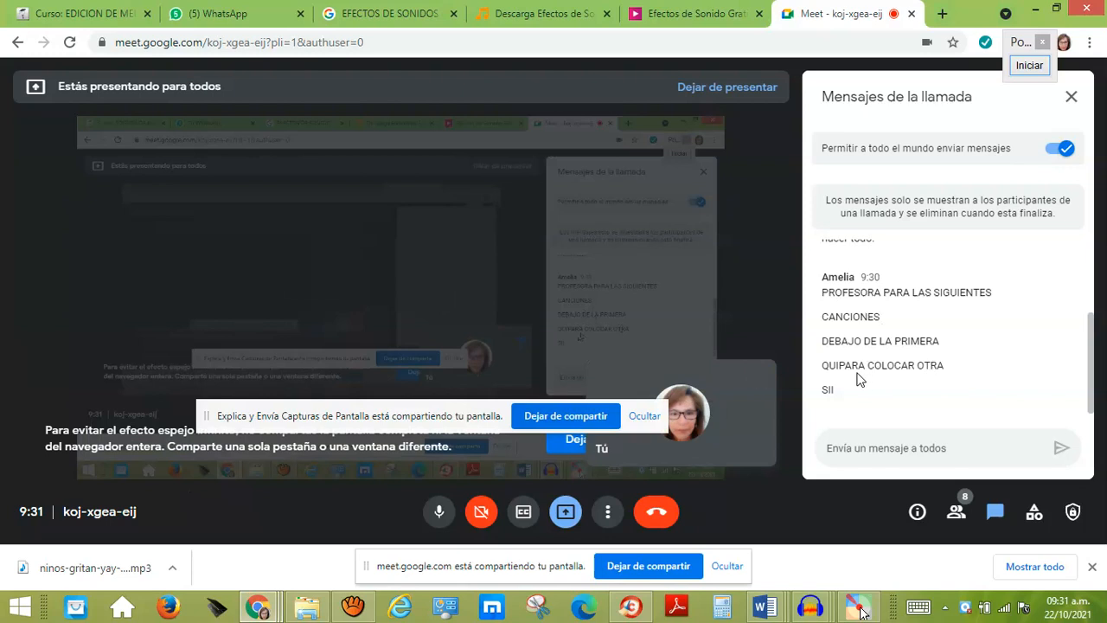
click(947, 606)
click(906, 449)
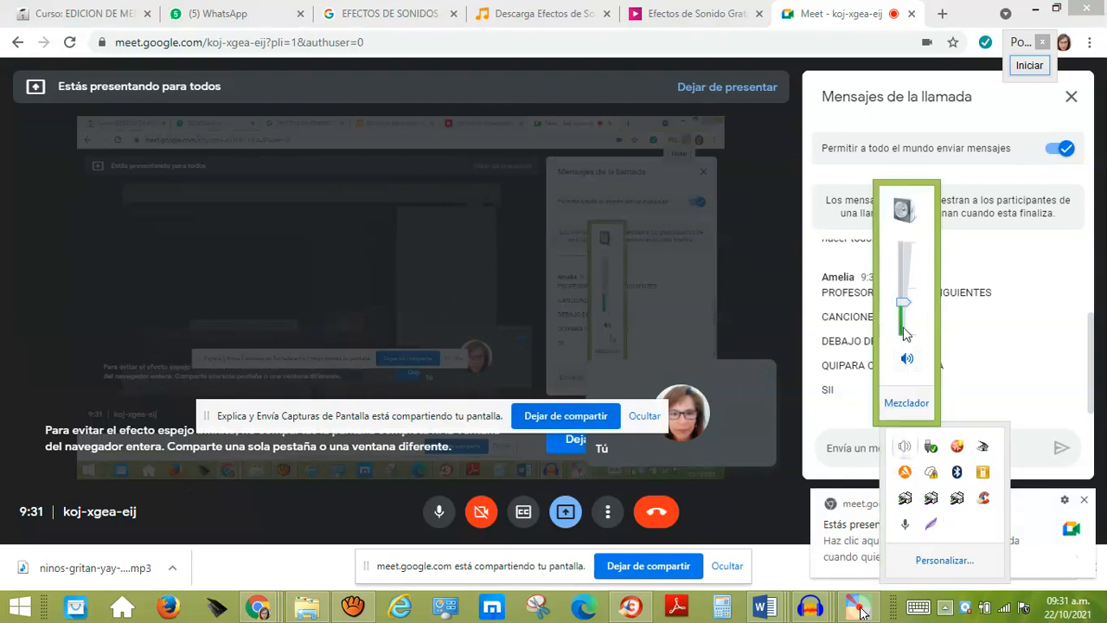
drag(904, 333, 906, 273)
click(765, 245)
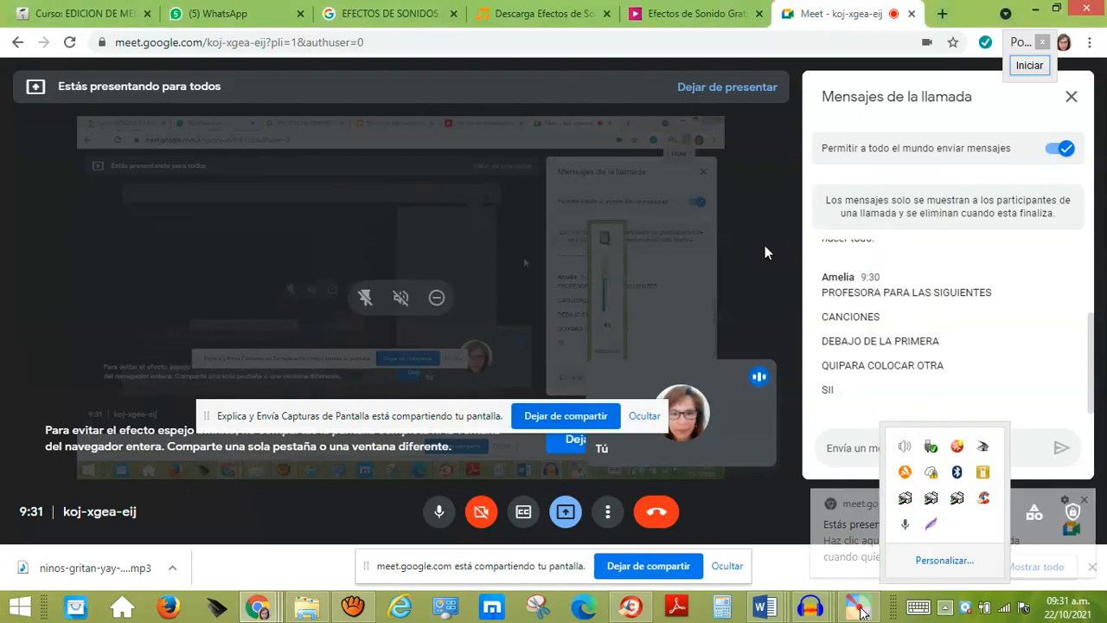
click(765, 245)
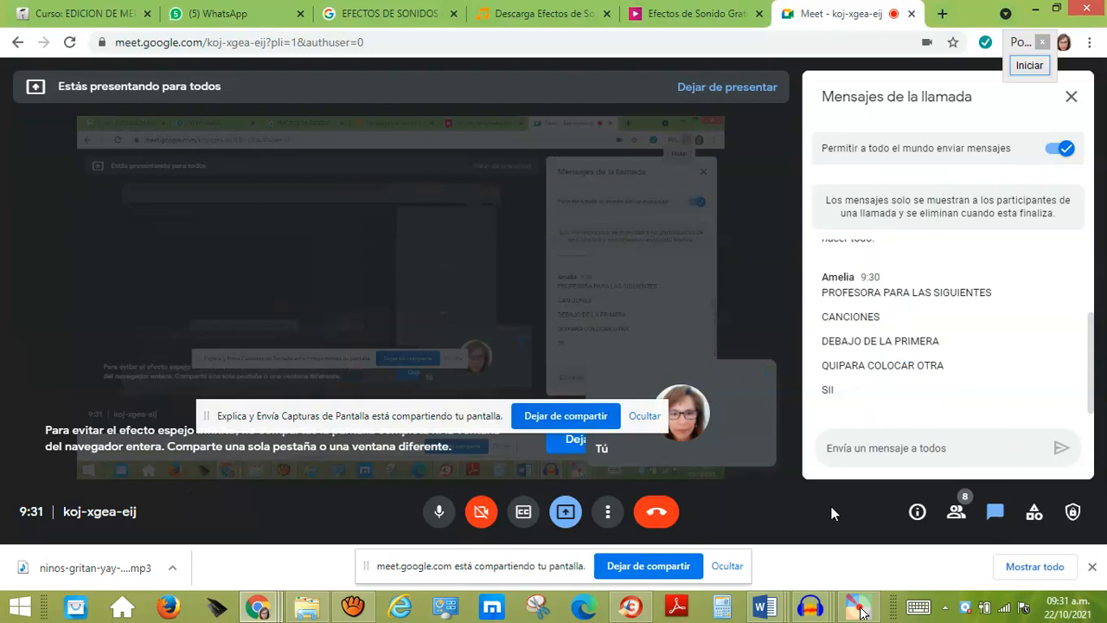
- Return to the Audacity mix project and open the ninos-gritan-yay-efecto-de-sonido file from the ARCHIVOS PRACTICA 3 folder
mouse_move(810, 607)
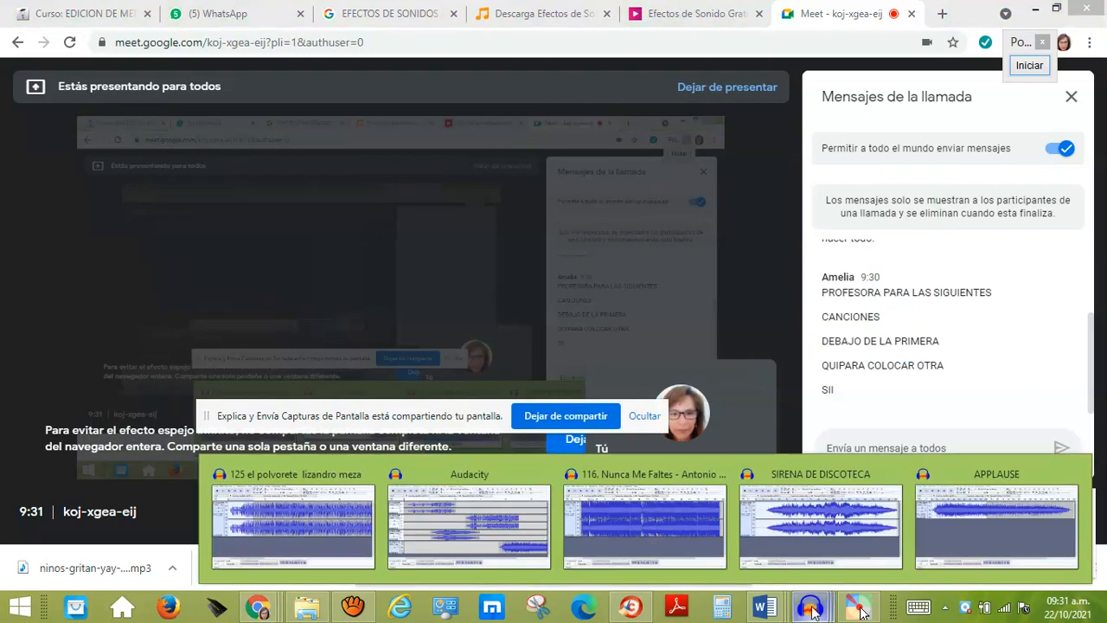
mouse_move(874, 556)
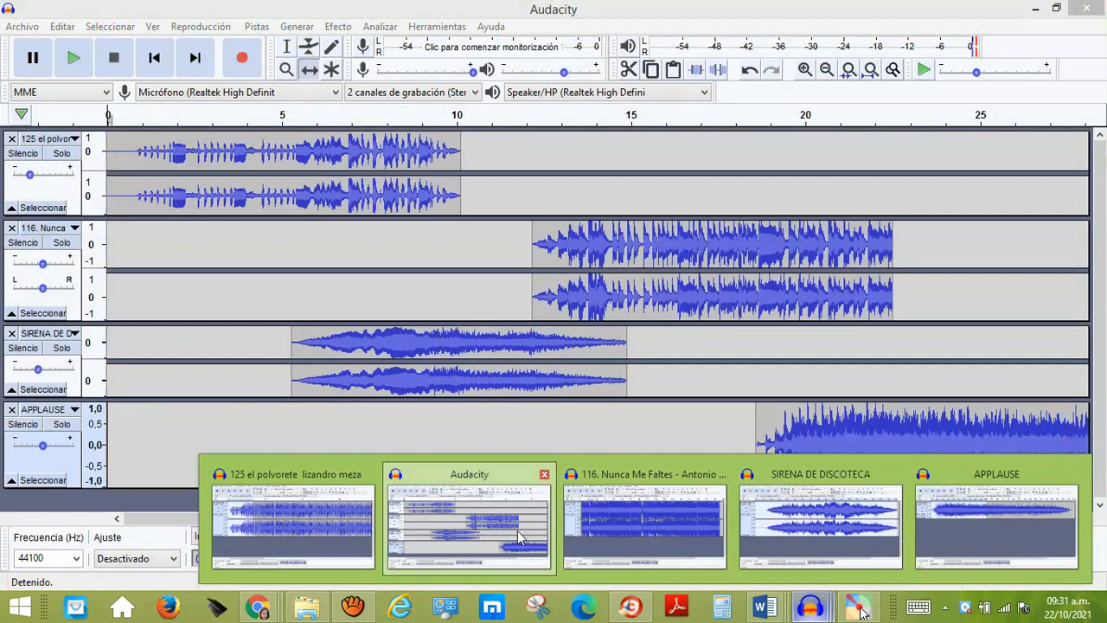
click(508, 523)
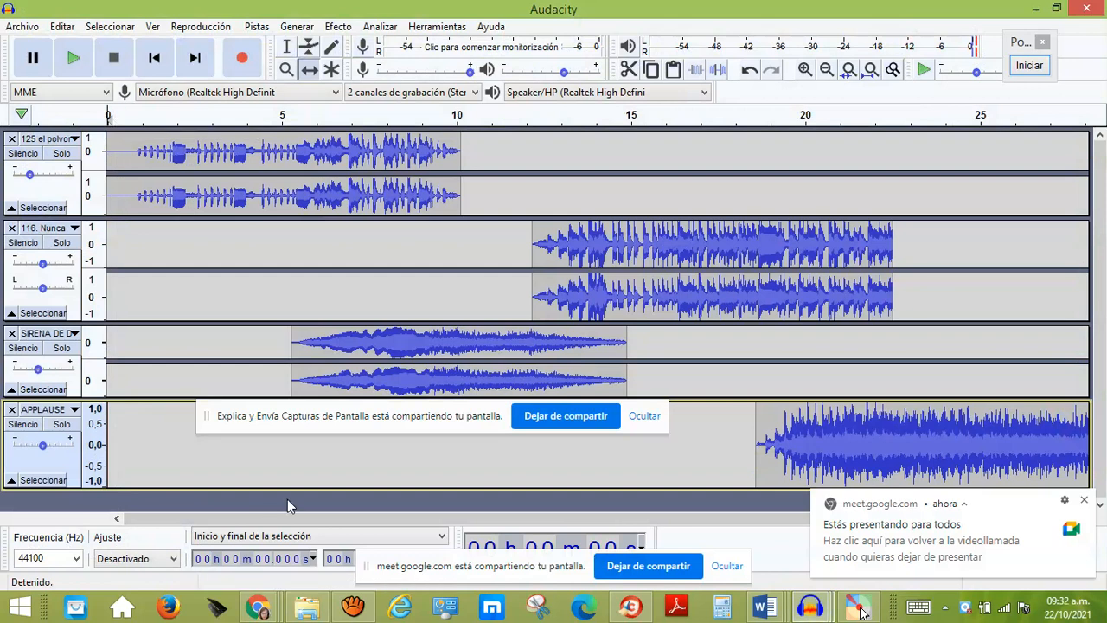
click(33, 27)
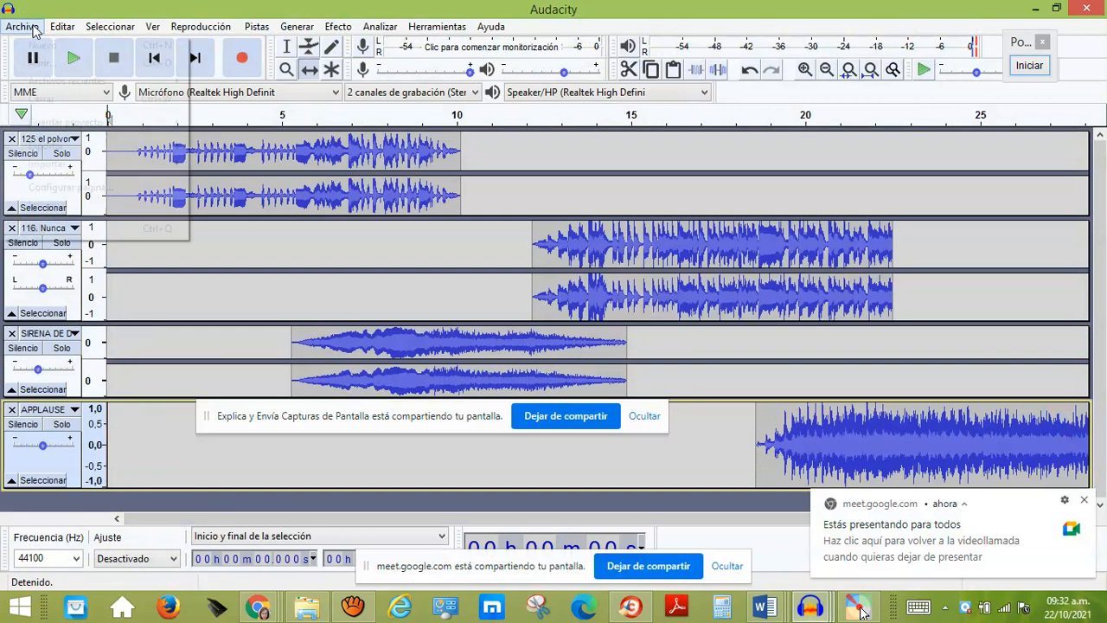
click(41, 68)
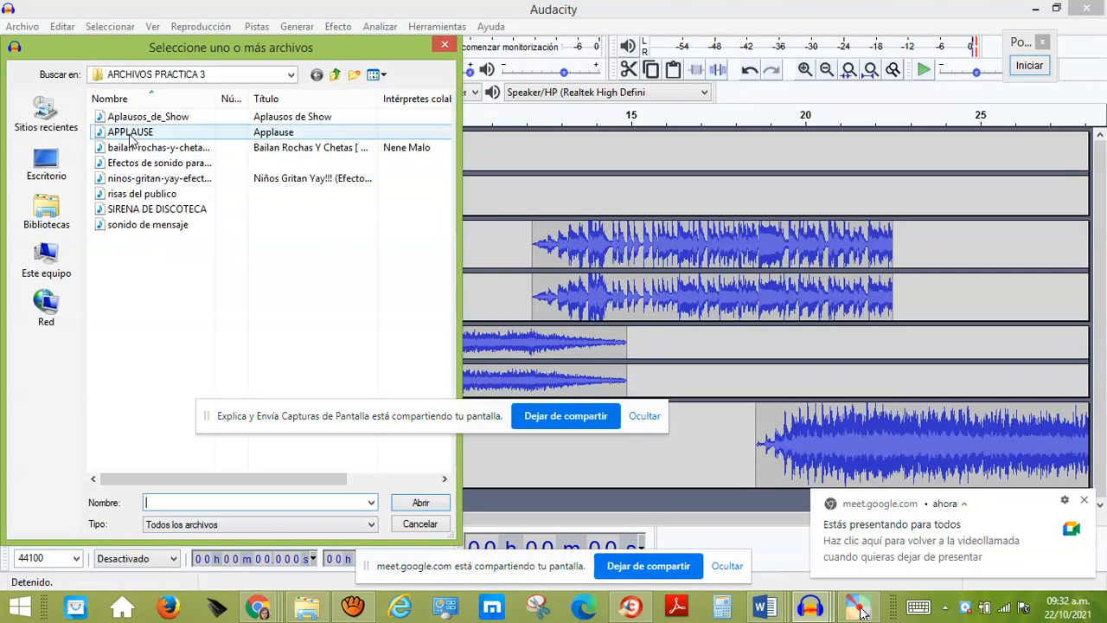
click(125, 179)
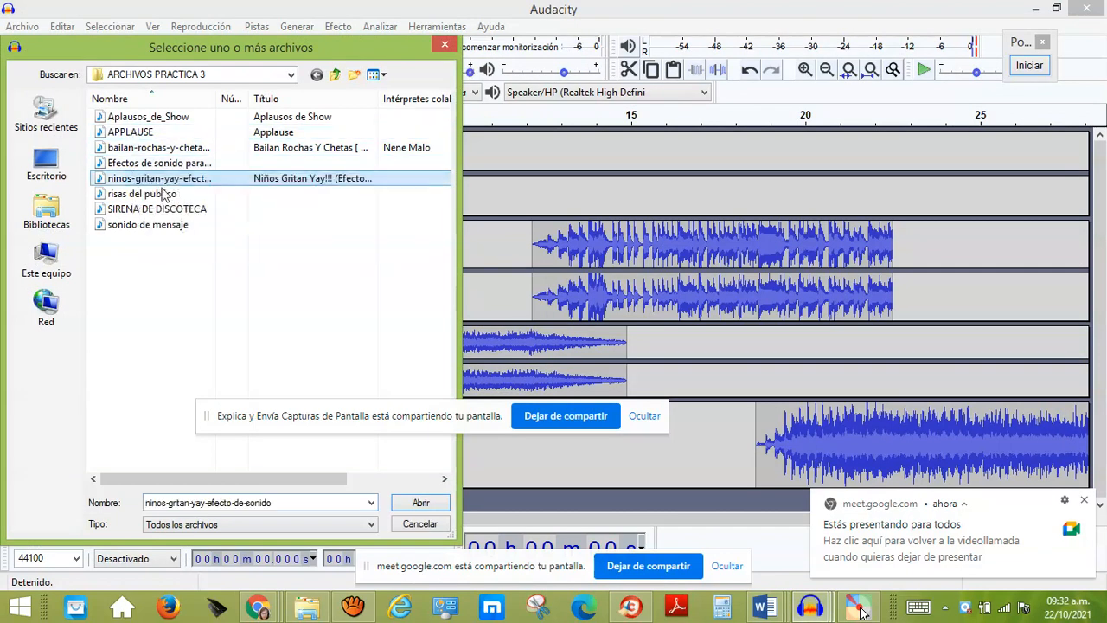
click(400, 504)
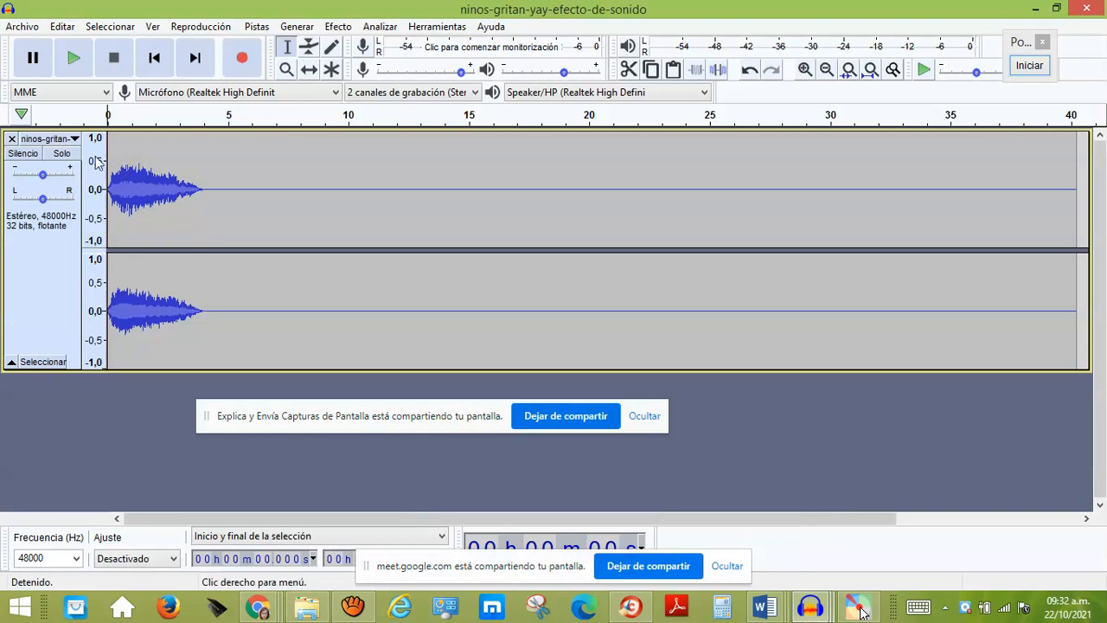
- Paste about the first half second of the ninos-gritan sound into the mix project as a new track, and remove that track
drag(107, 144, 118, 145)
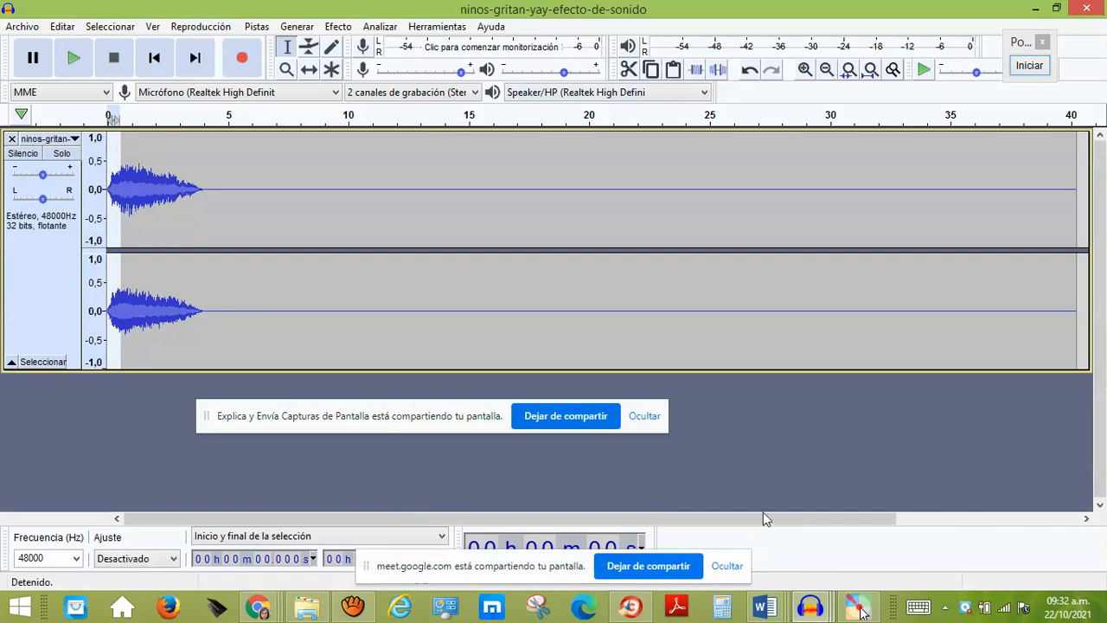
mouse_move(810, 609)
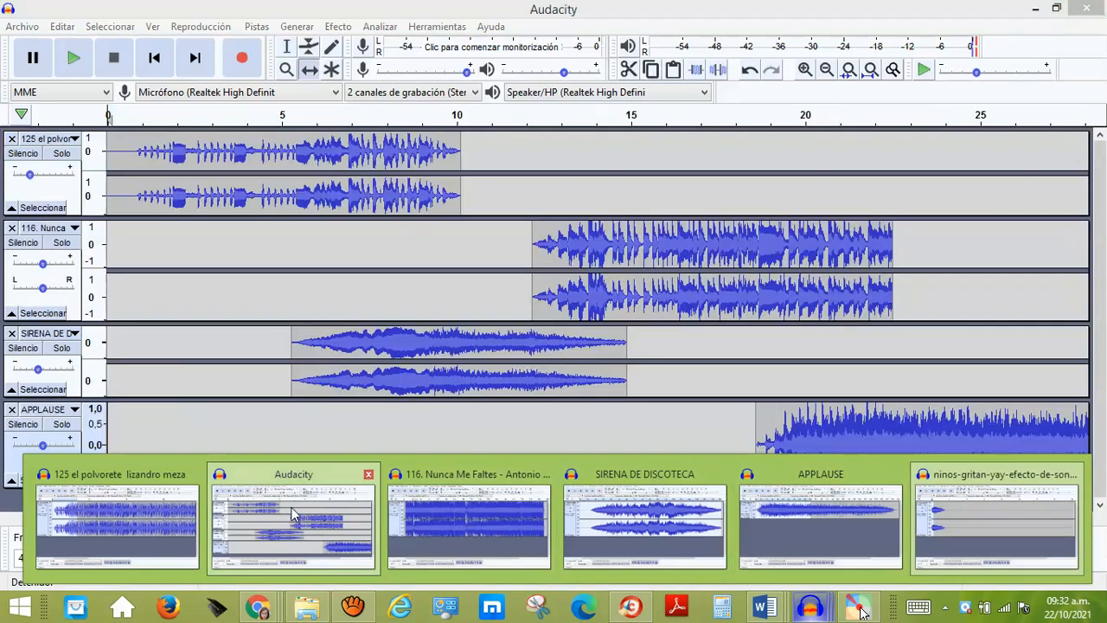
click(294, 514)
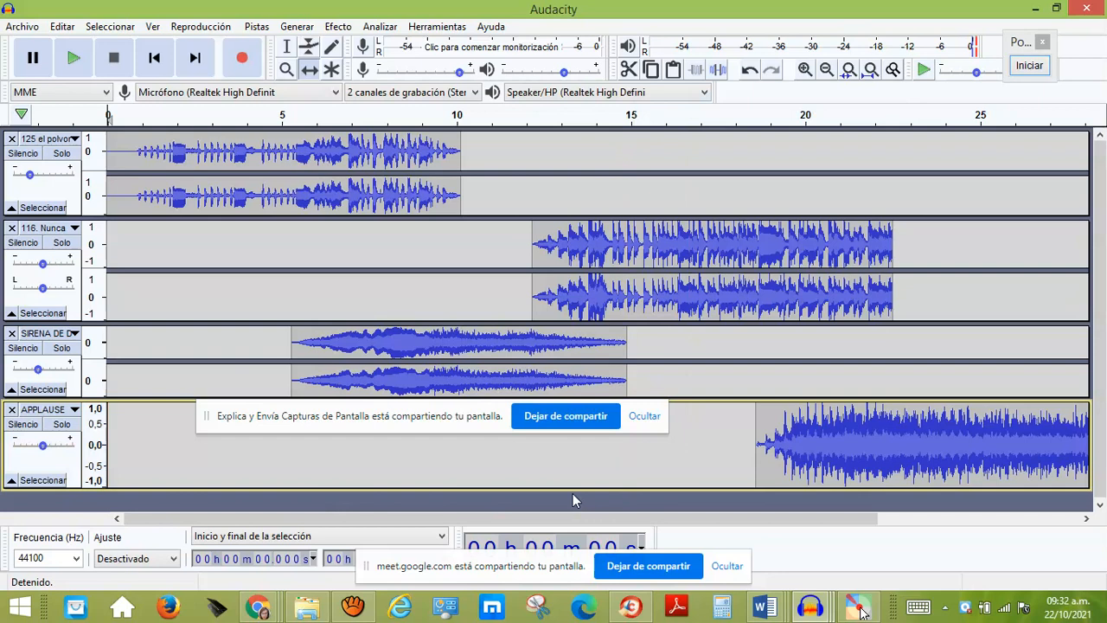
click(675, 74)
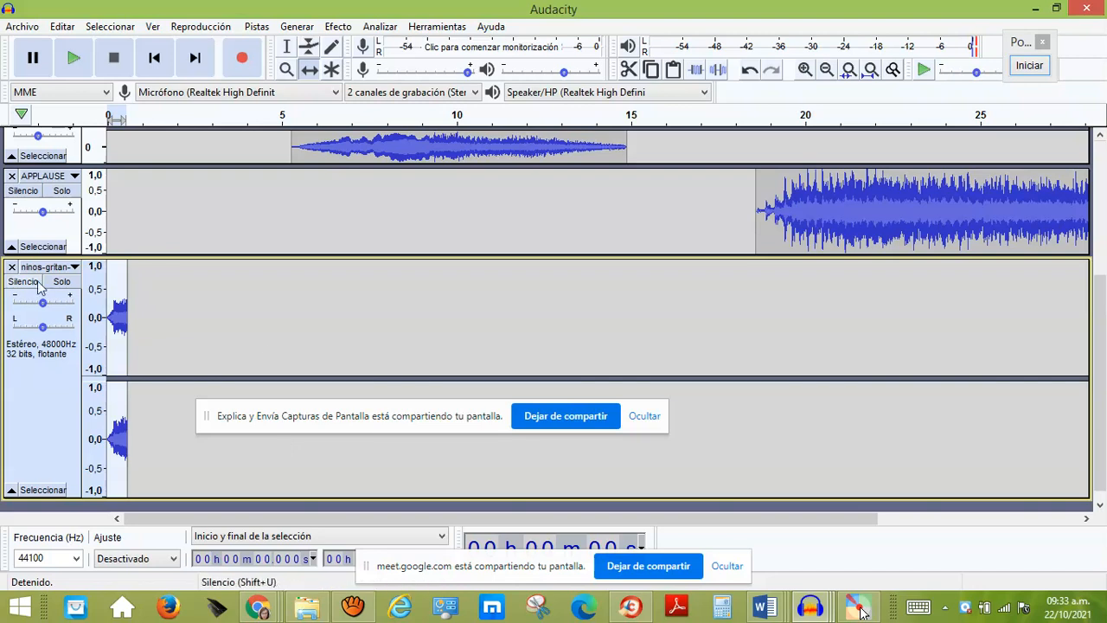
scroll(13, 272, up, 5)
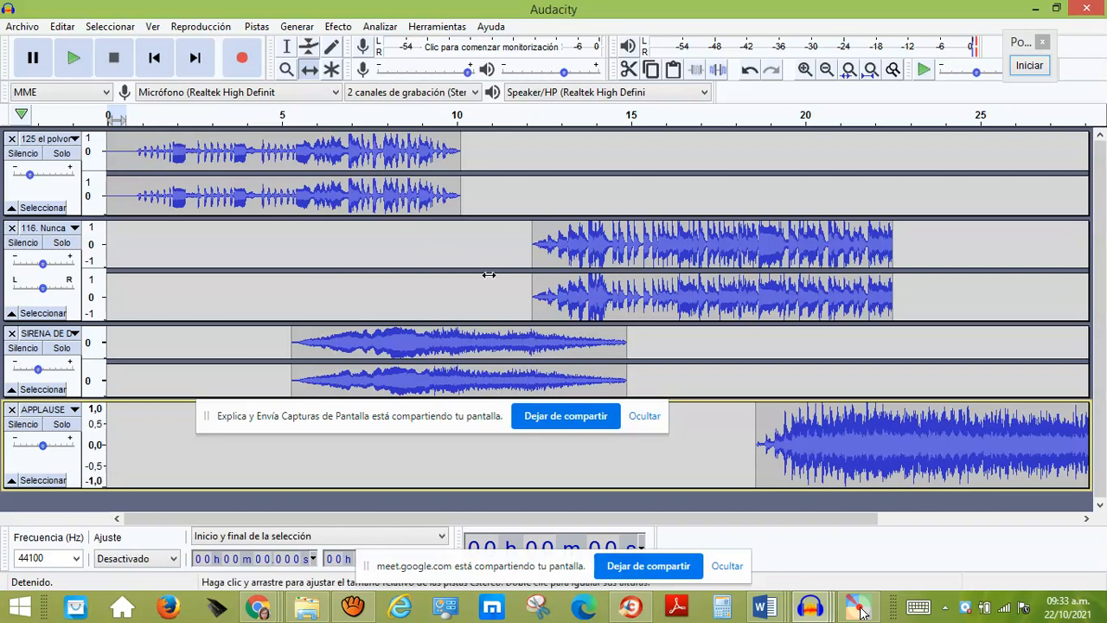
- Switch to the browser and review the Google results for EFECTOS DE SONIDOS GRATIS, including Free Music Projects, Videvo and Freeaudiolibrary
mouse_move(257, 607)
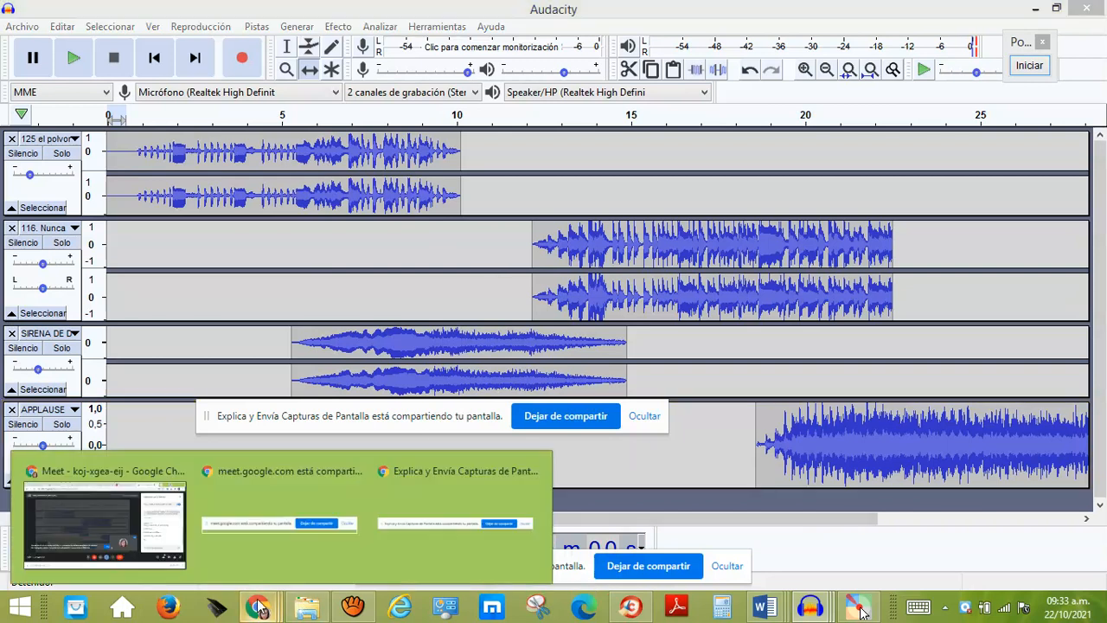
click(151, 521)
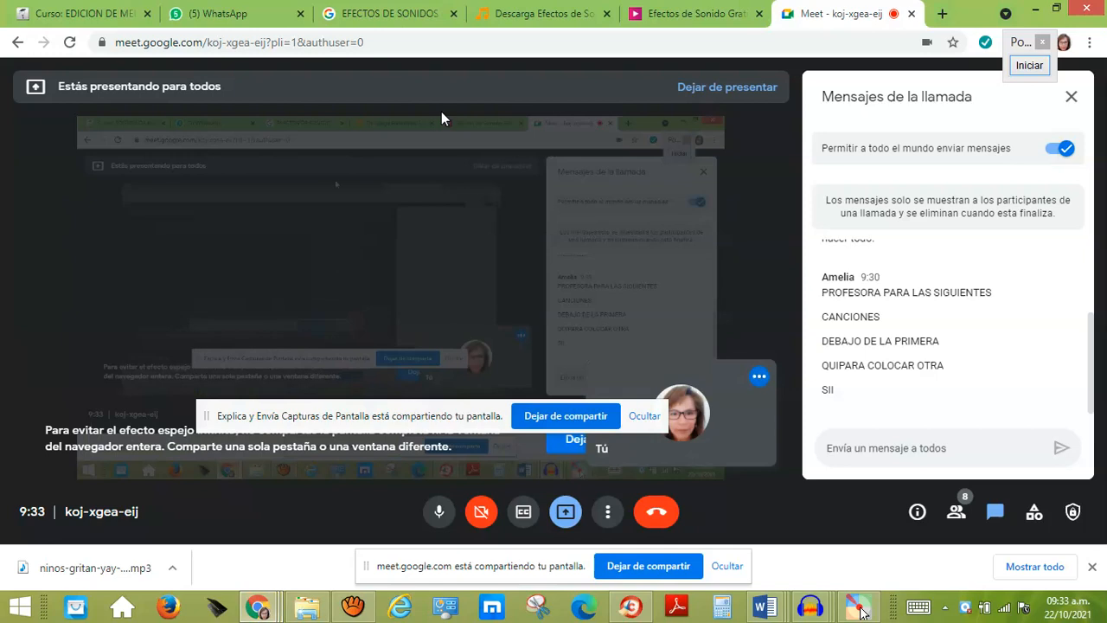
click(398, 15)
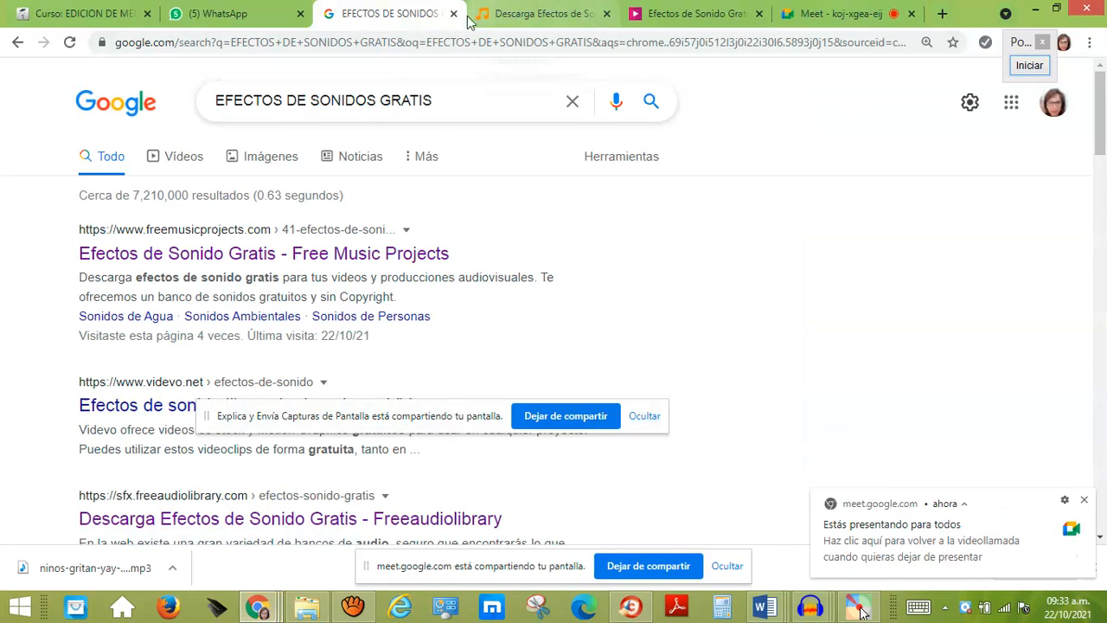
scroll(307, 275, down, 2)
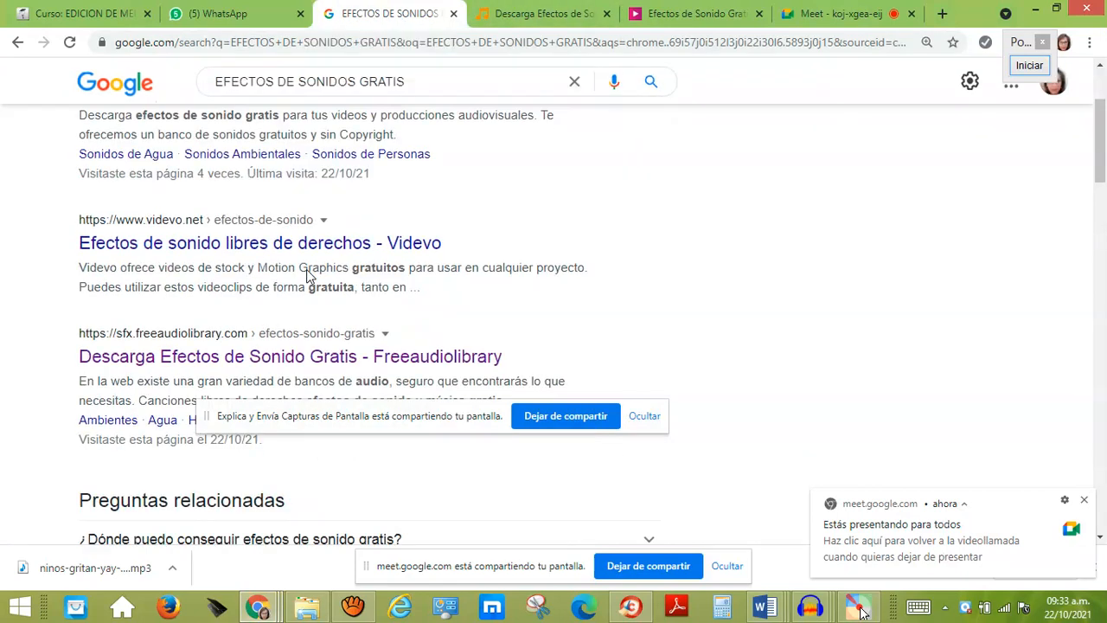
scroll(307, 275, up, 2)
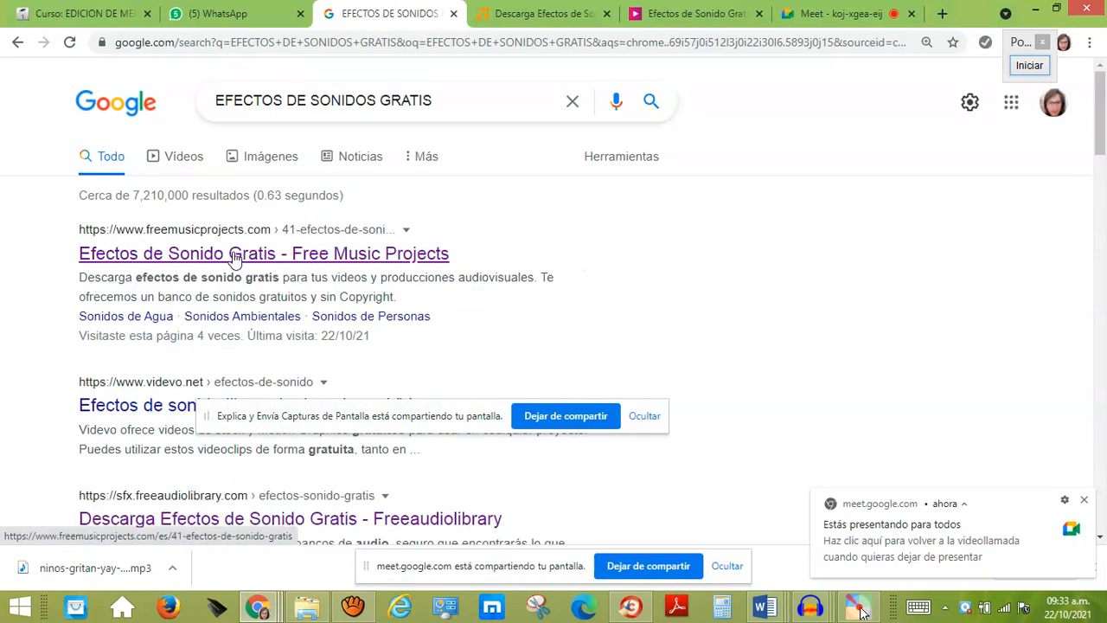
scroll(340, 313, down, 1)
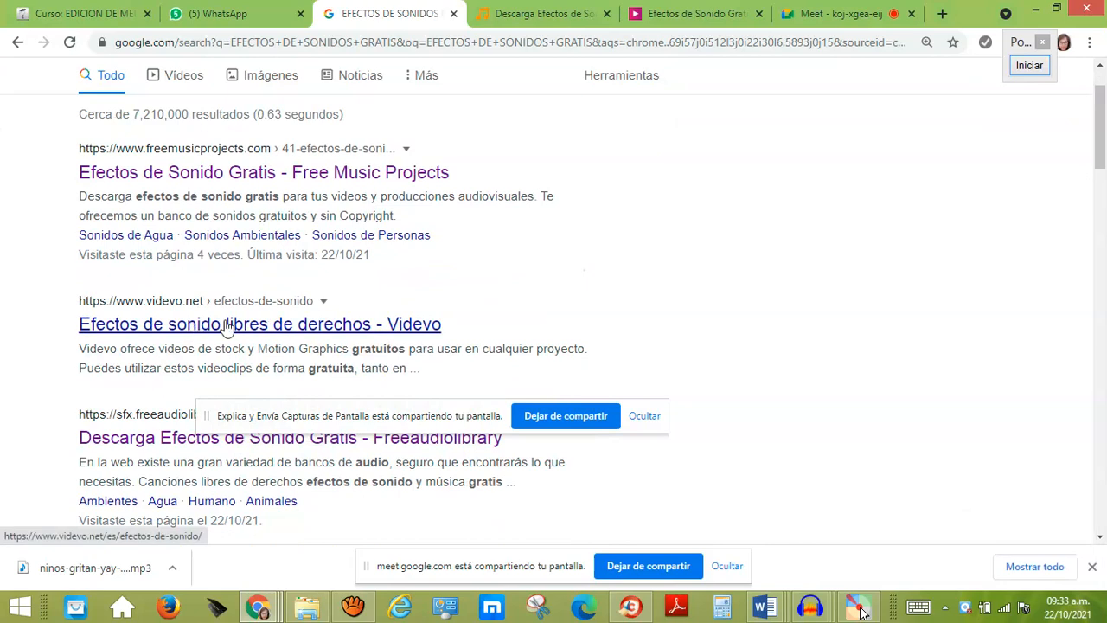
scroll(455, 351, down, 2)
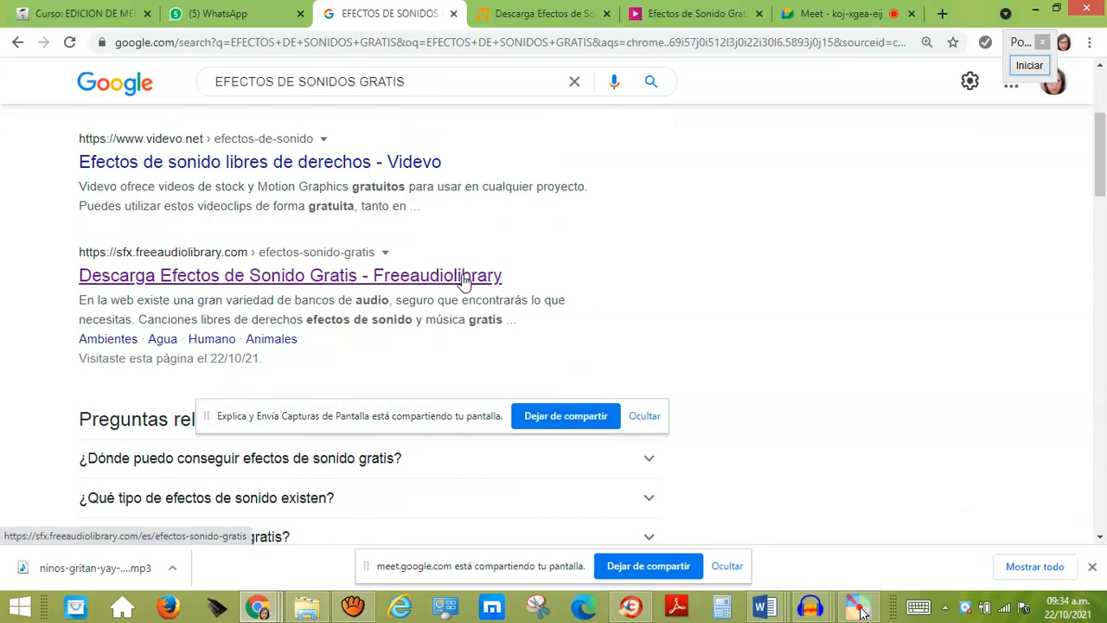
- Browse the free sound effects list on the Free Audio Library page, moving the overlapping screen-sharing notice off the list
click(508, 21)
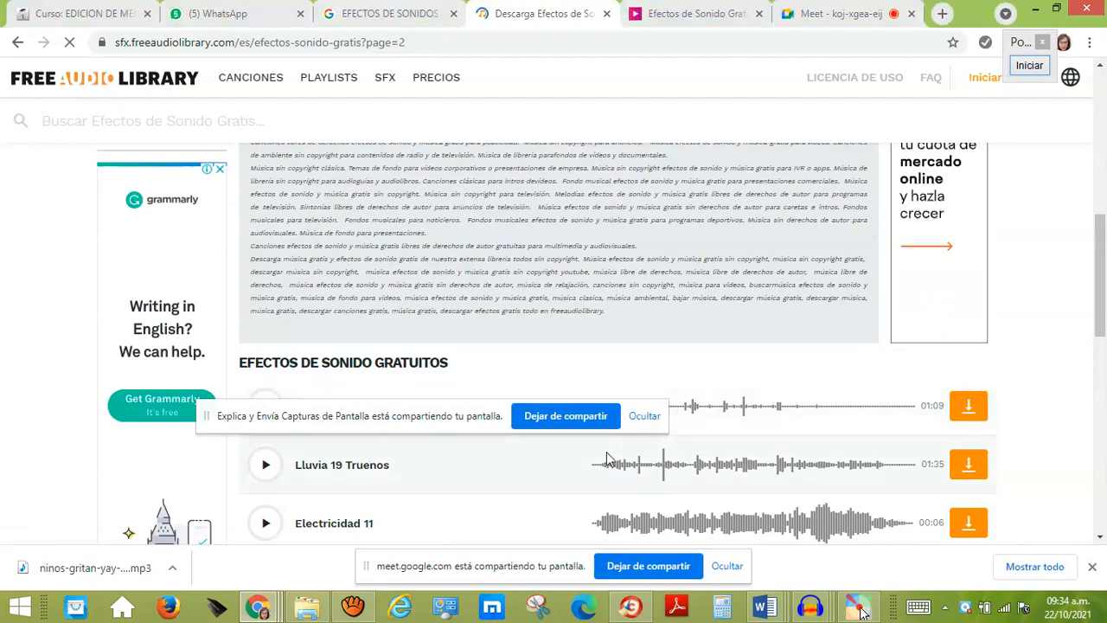
drag(311, 423, 455, 132)
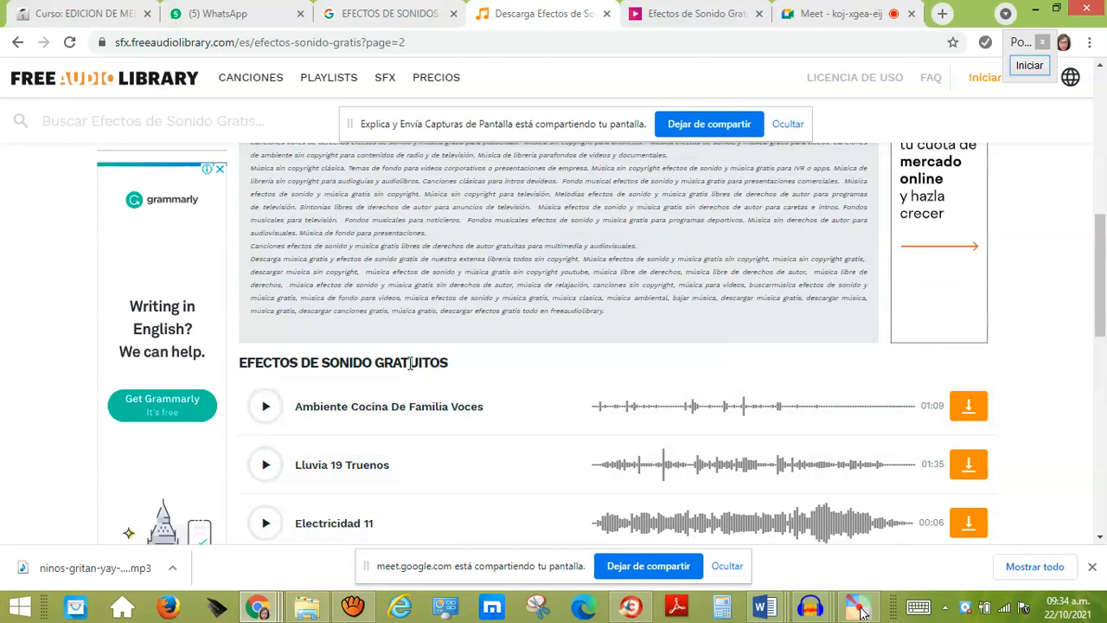
scroll(410, 363, down, 1)
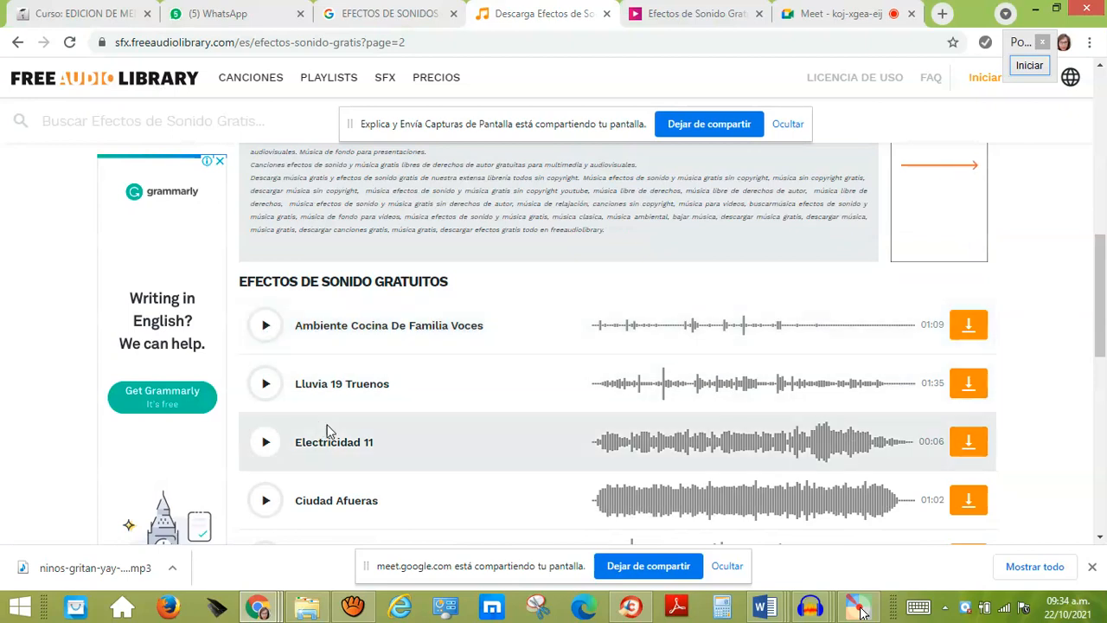
scroll(411, 437, down, 1)
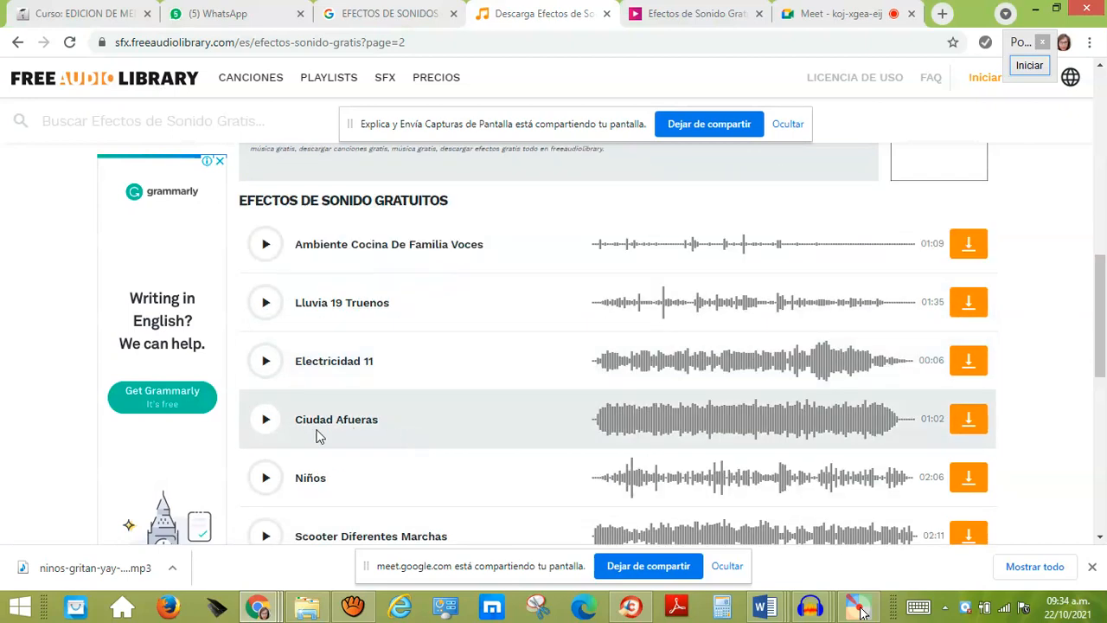
- Preview about 20 seconds of the Niños sound effect, checking the system volume during playback, and pause it
scroll(309, 427, down, 1)
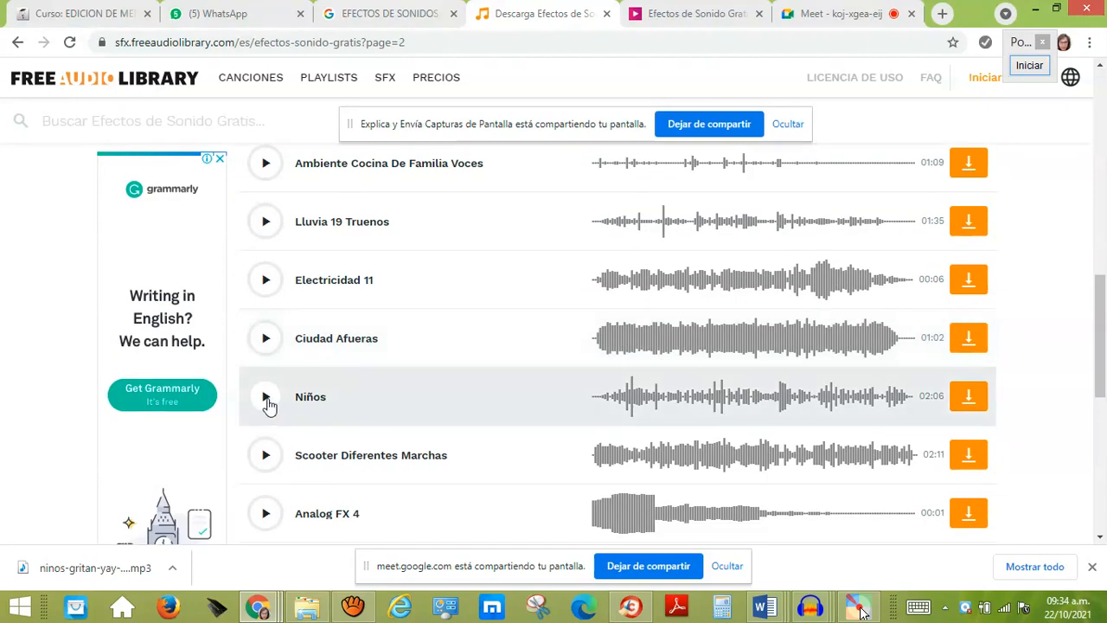
click(267, 398)
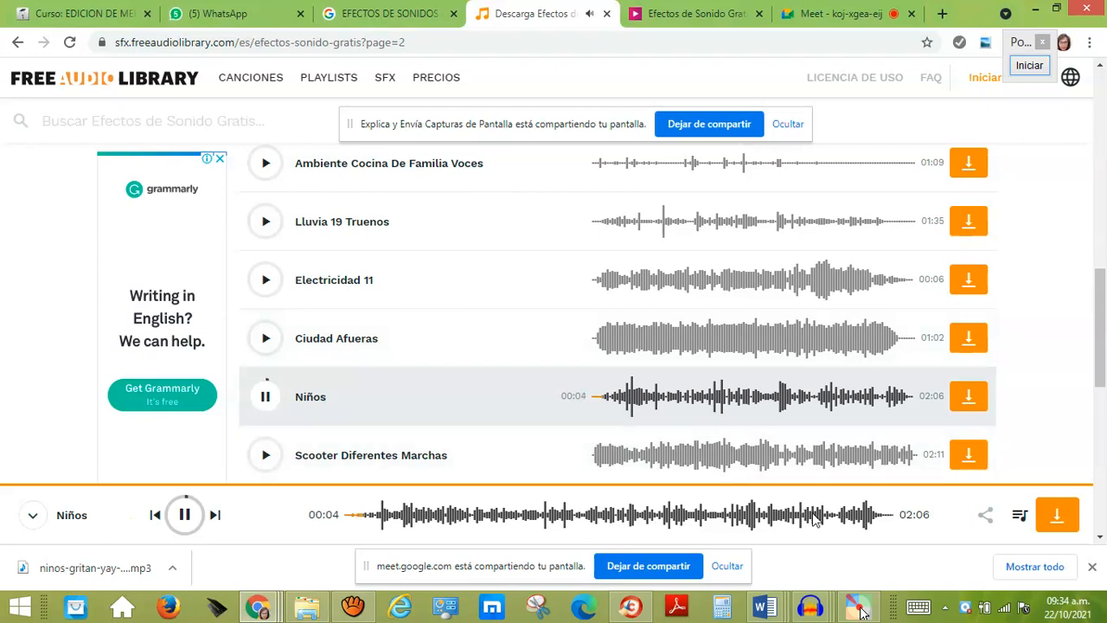
click(950, 610)
click(905, 446)
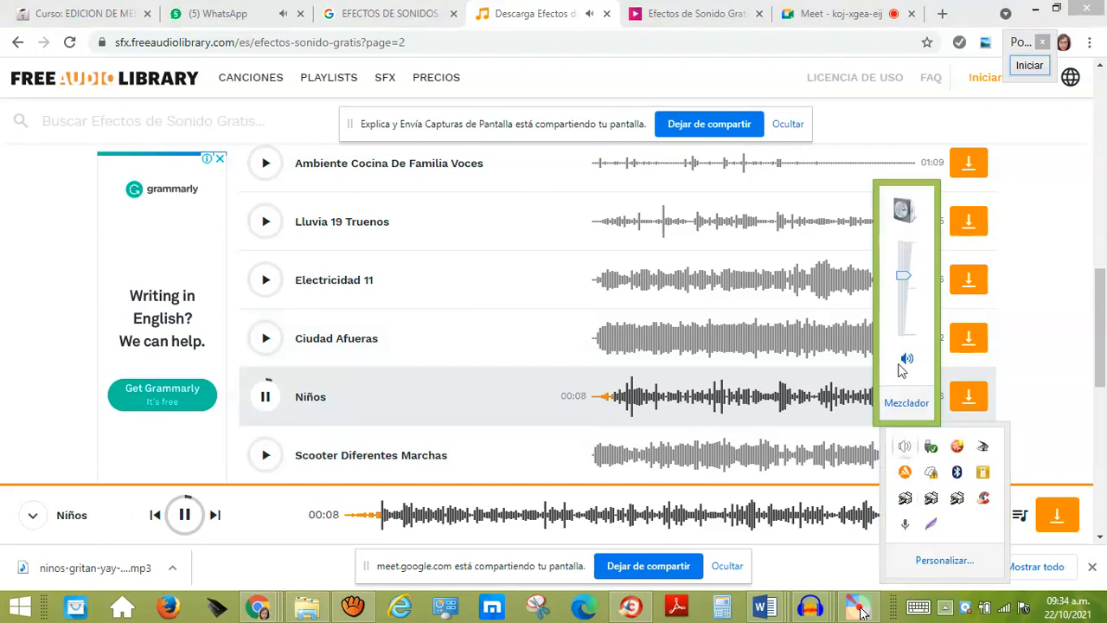
click(1047, 275)
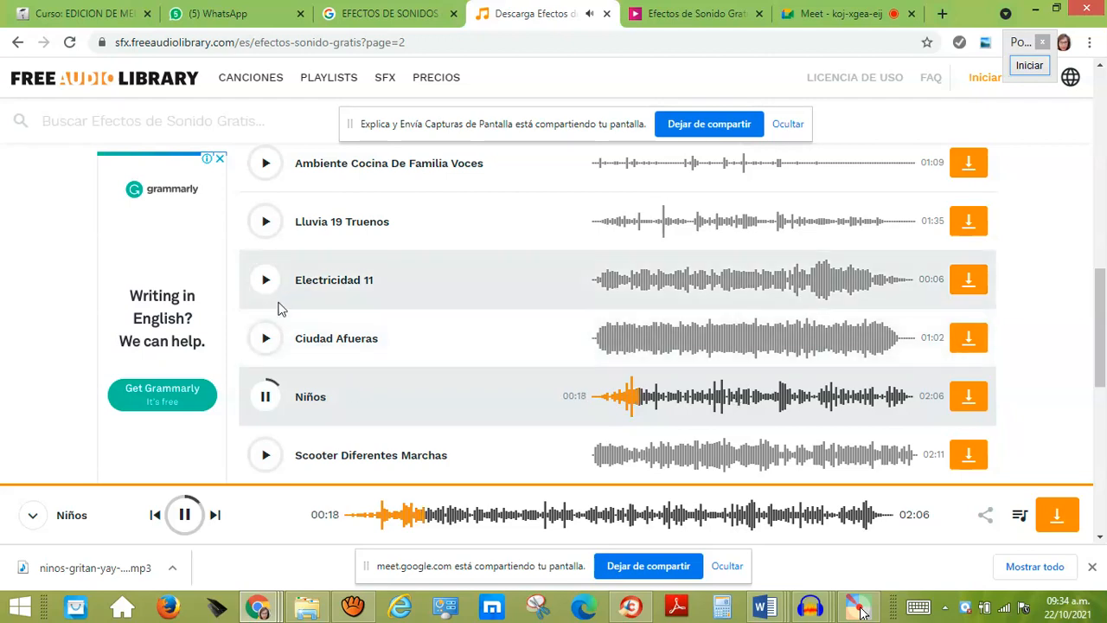
click(269, 398)
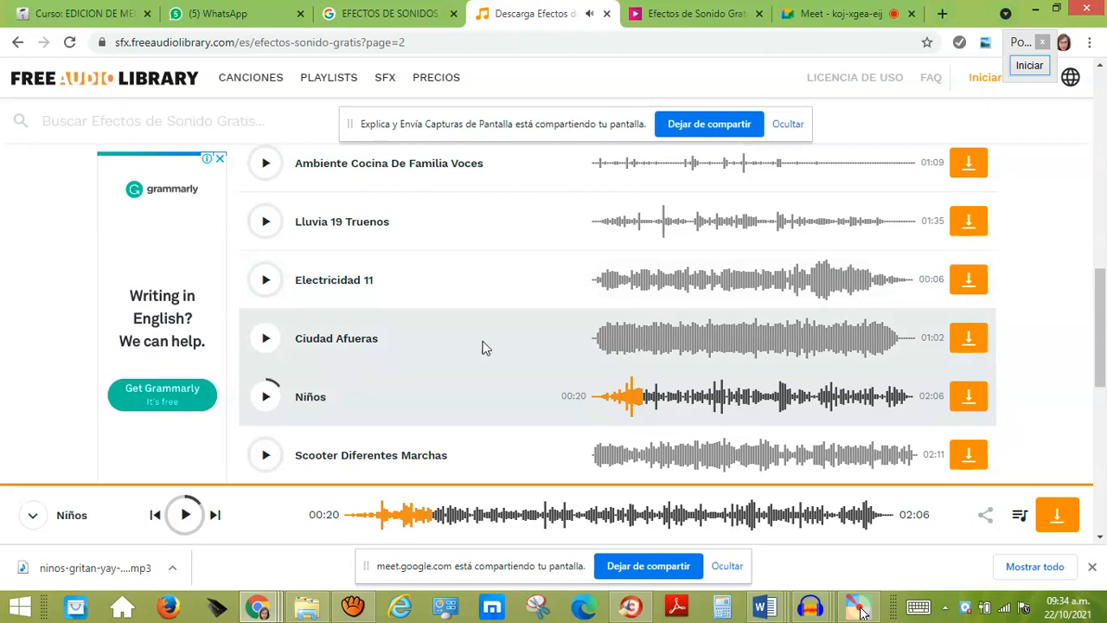
- Preview the Analog FX 4 sound effect from the same list and replay it
scroll(484, 347, down, 2)
click(267, 353)
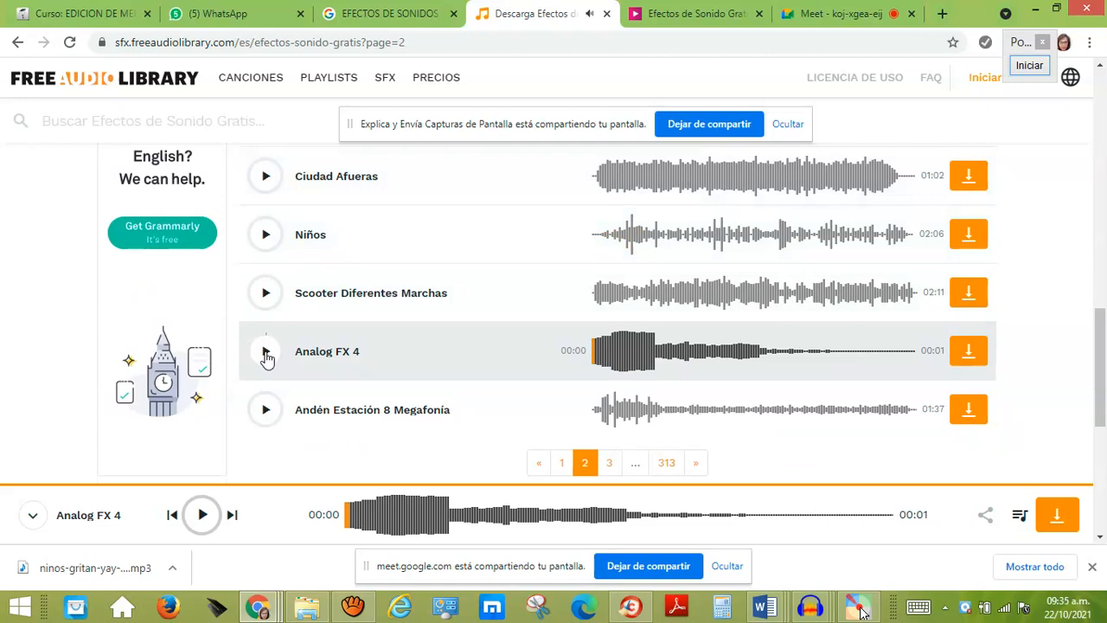
click(205, 525)
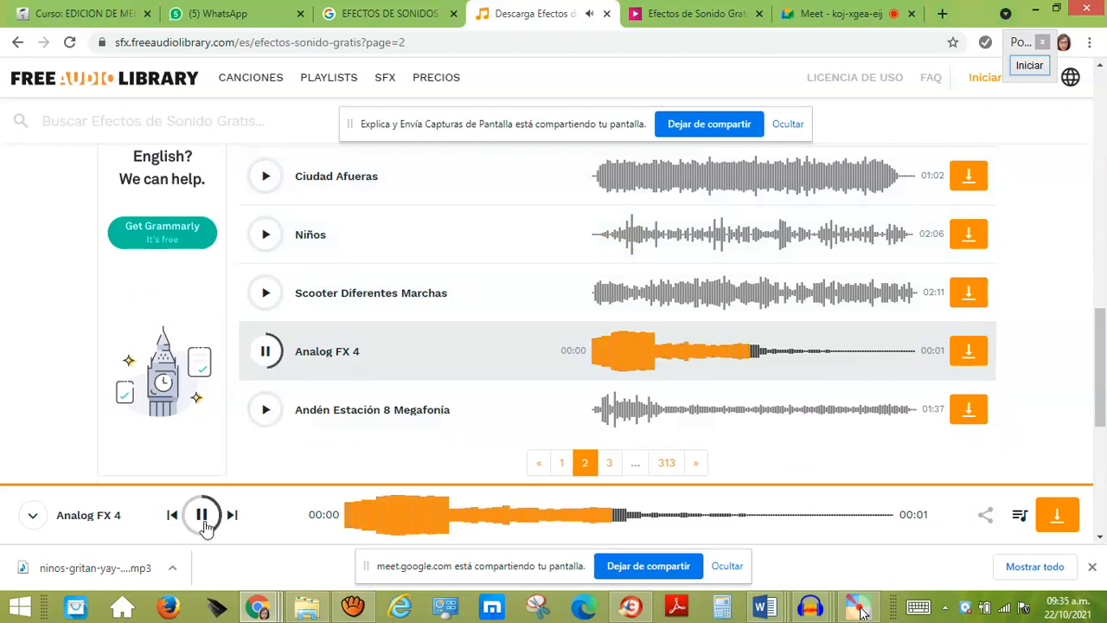
click(201, 517)
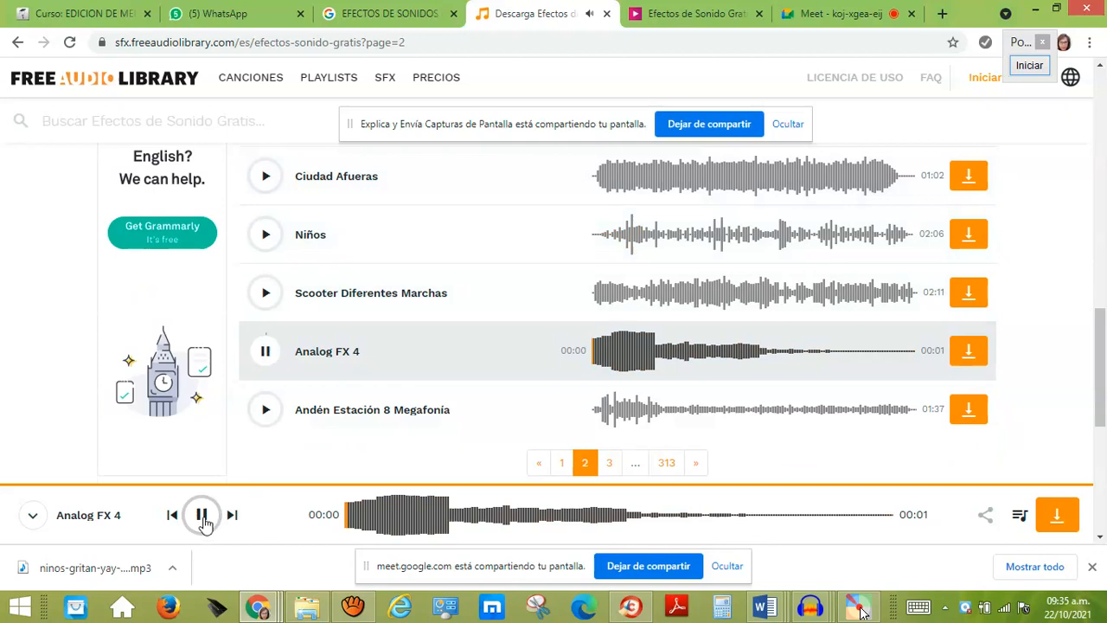